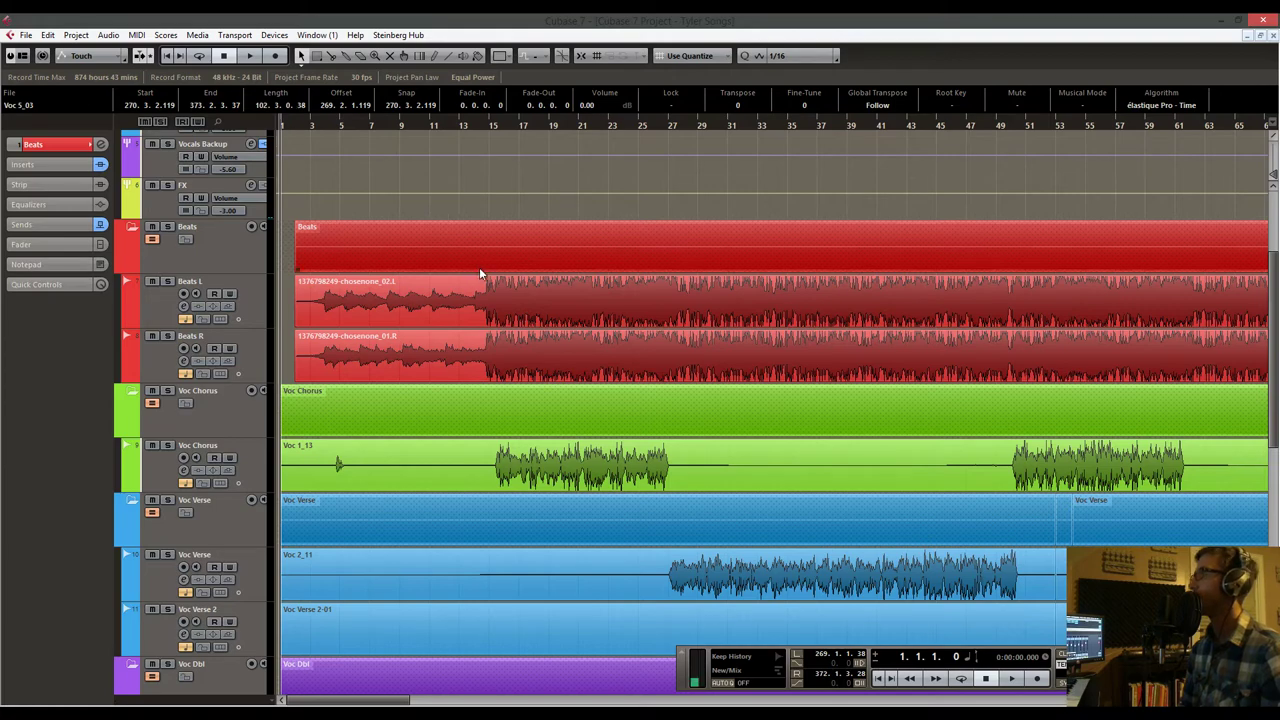
# Step: Place the playhead at the start of the first chorus vocal, at about bar 15
pyautogui.scroll(-3, 313, 232)
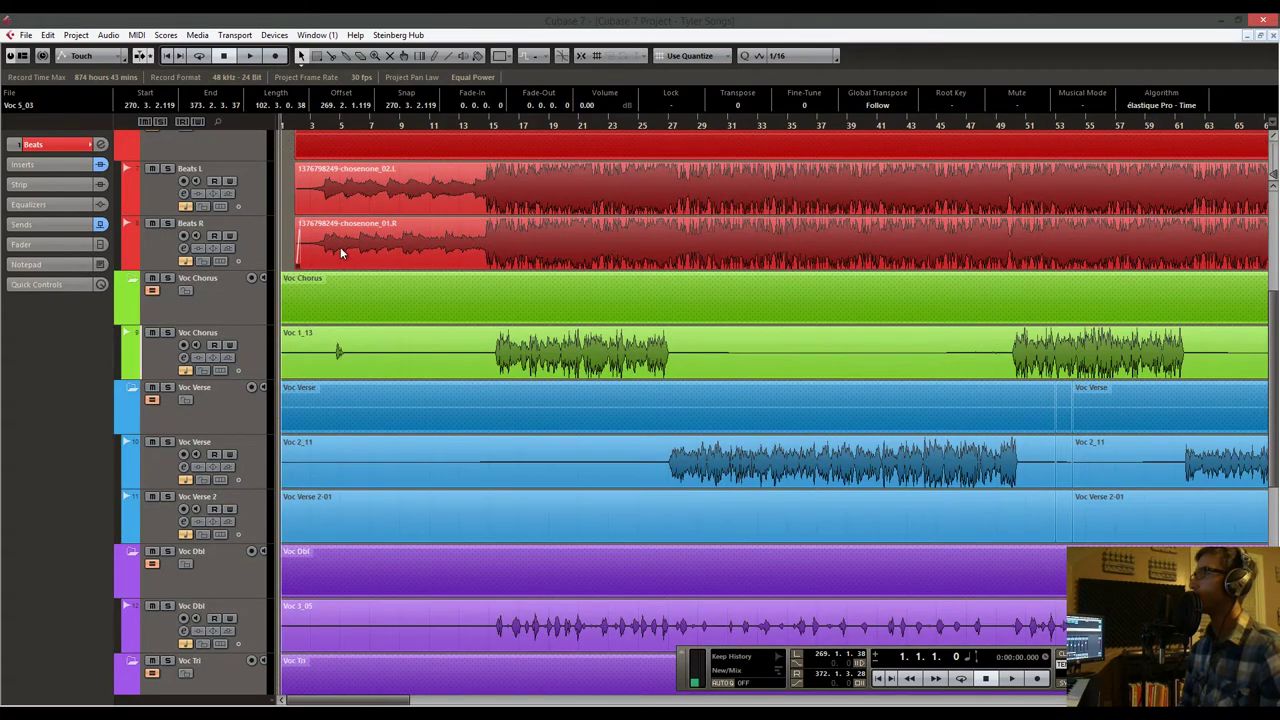
pyautogui.scroll(3, 340, 253)
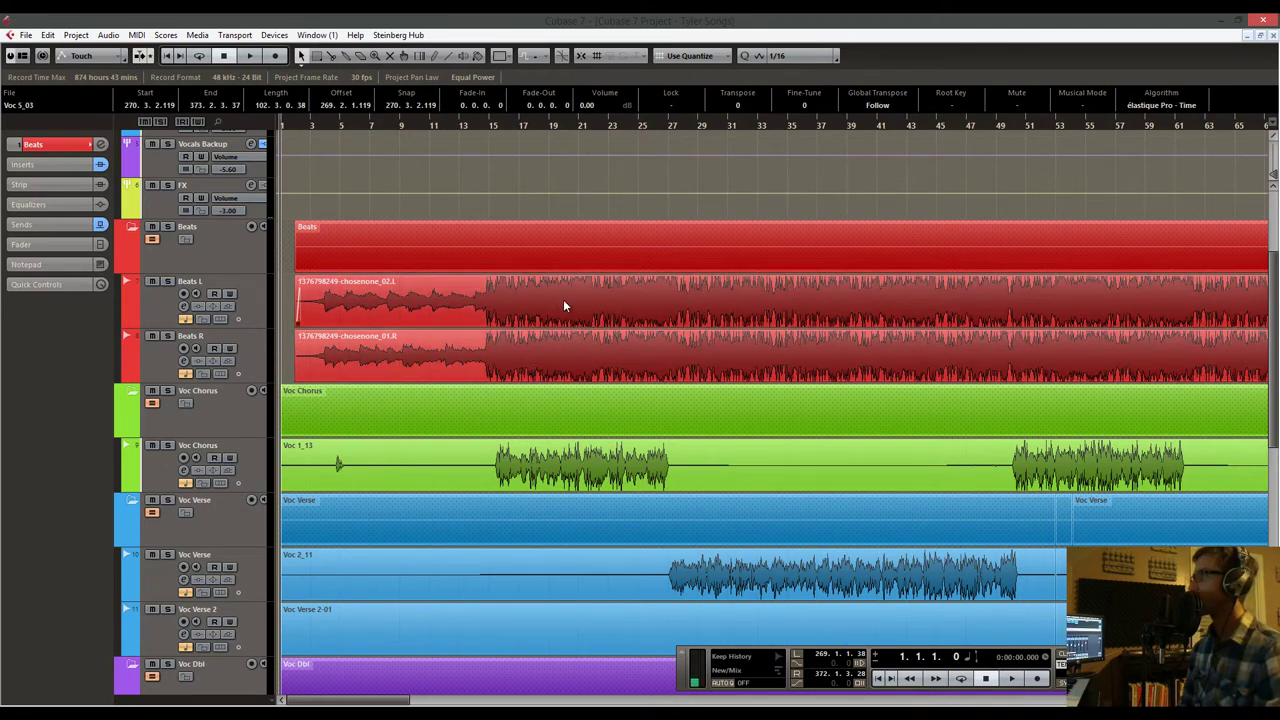
pyautogui.doubleClick(482, 127)
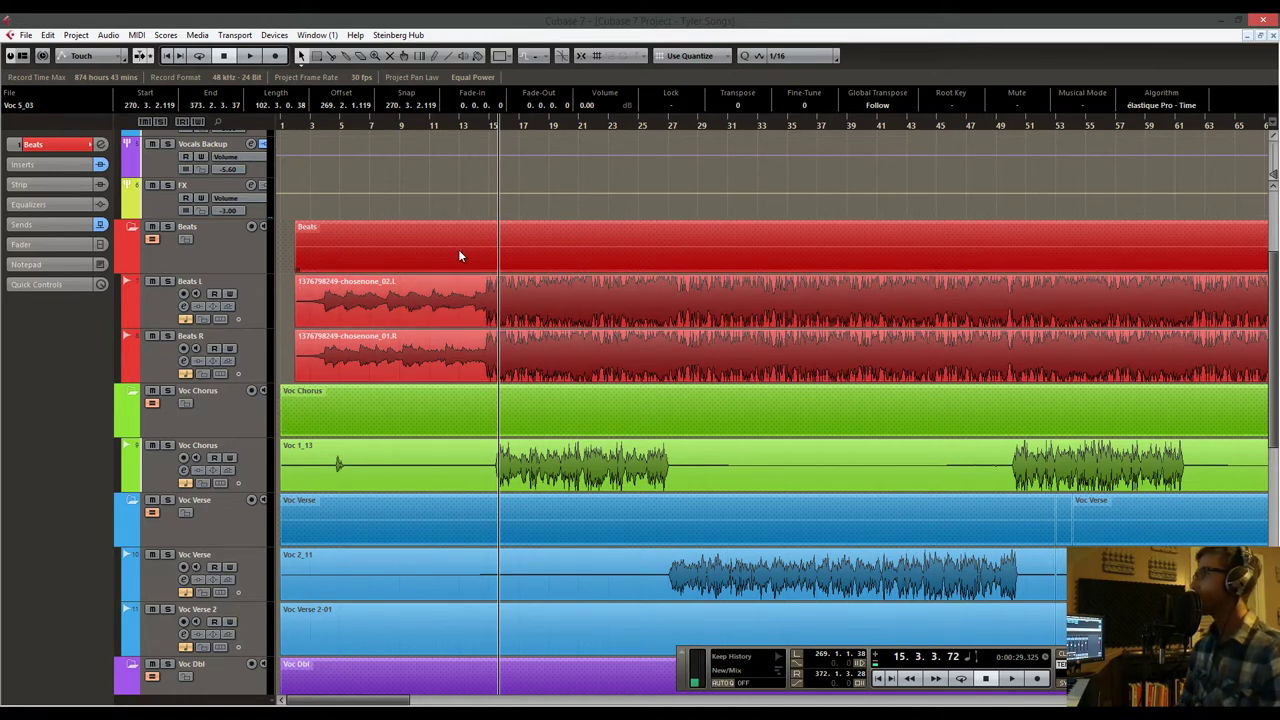
# Step: Show the insert effects of the Vocals group and the Beats group
pyautogui.scroll(3, 458, 250)
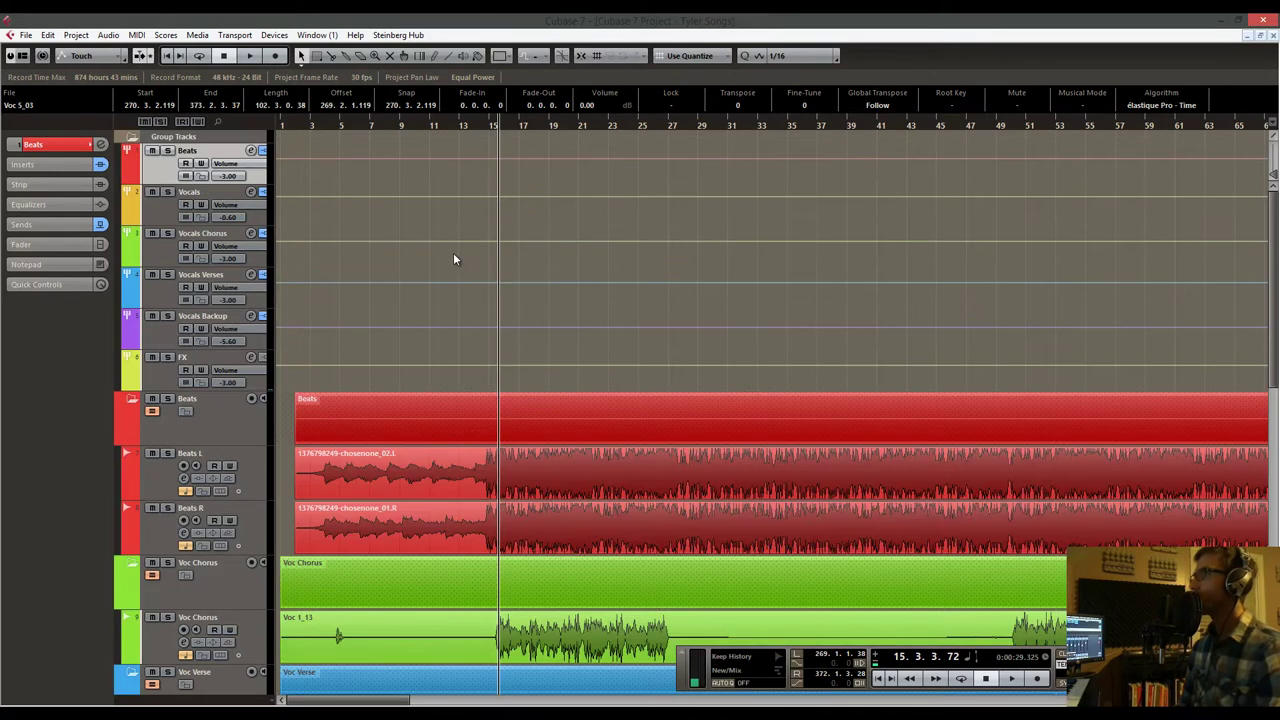
pyautogui.click(155, 198)
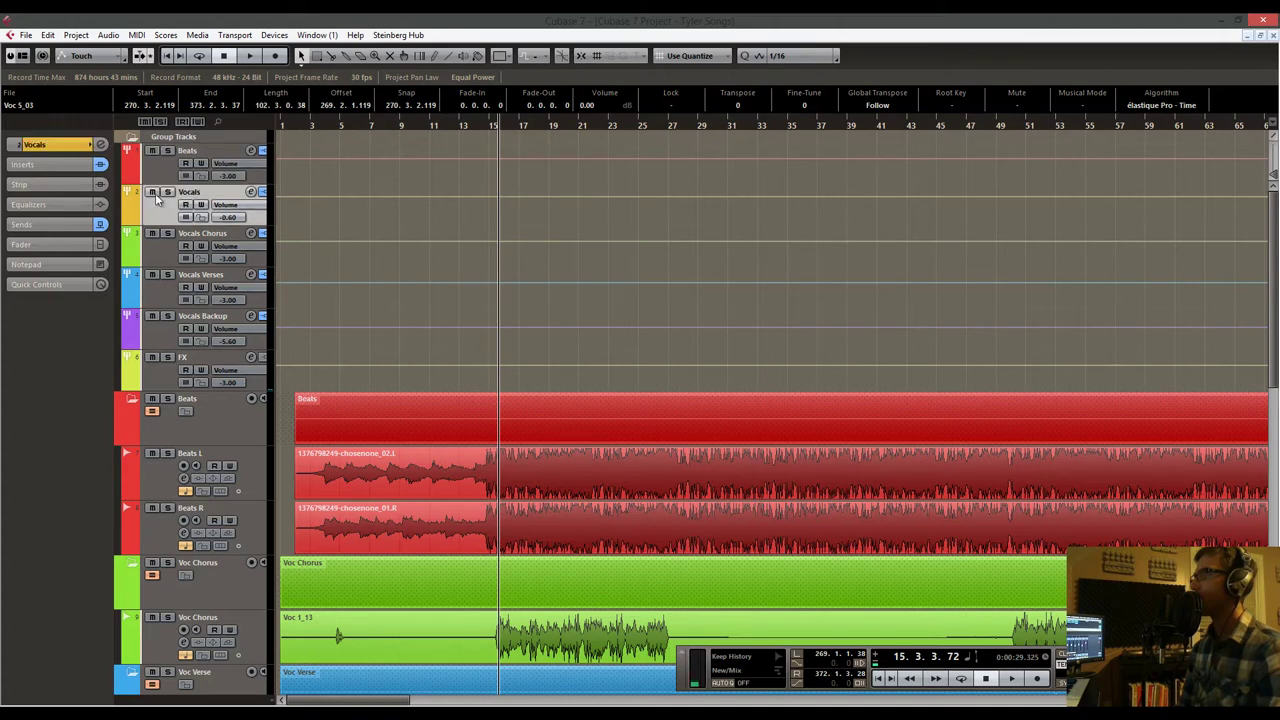
pyautogui.click(69, 162)
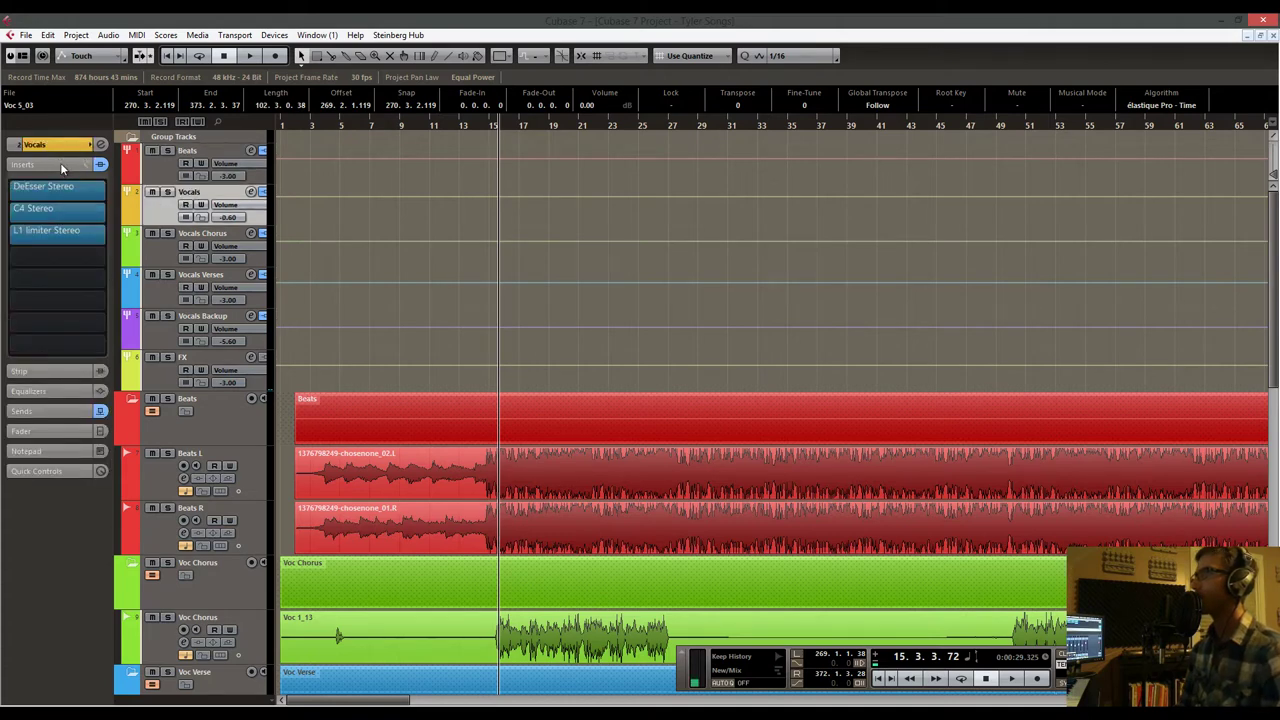
pyautogui.click(143, 178)
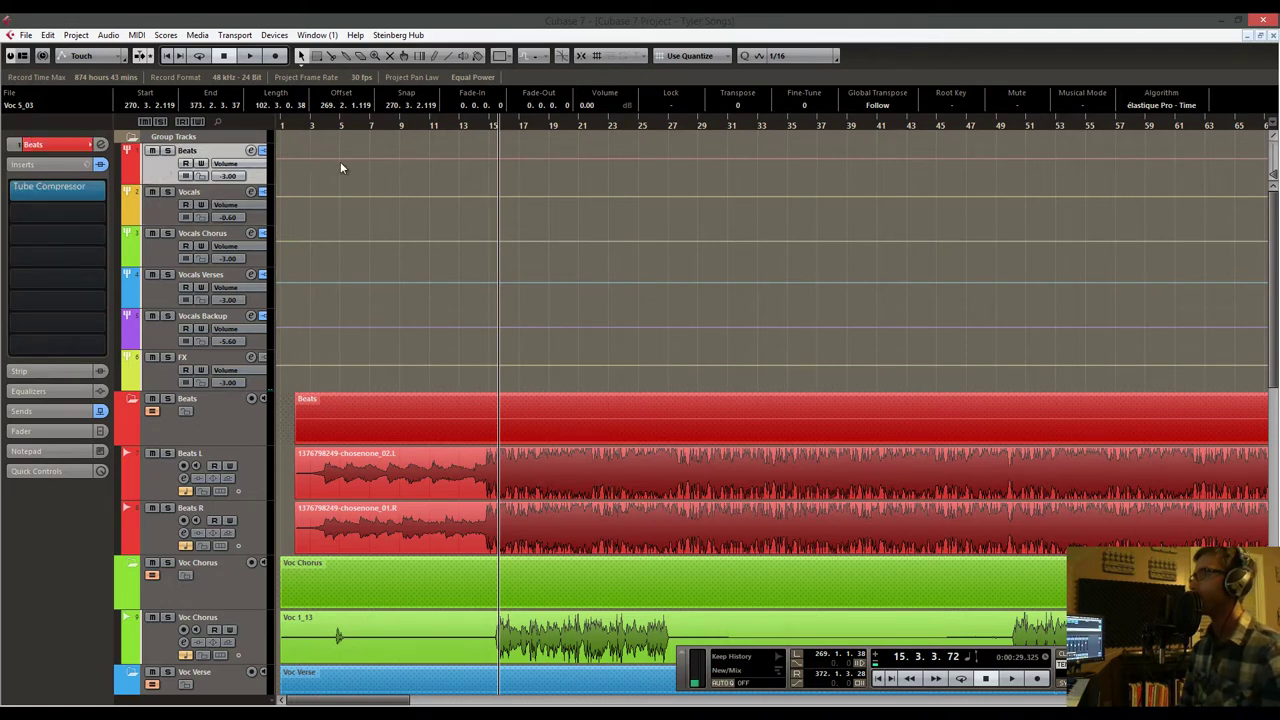
pyautogui.scroll(-3, 569, 505)
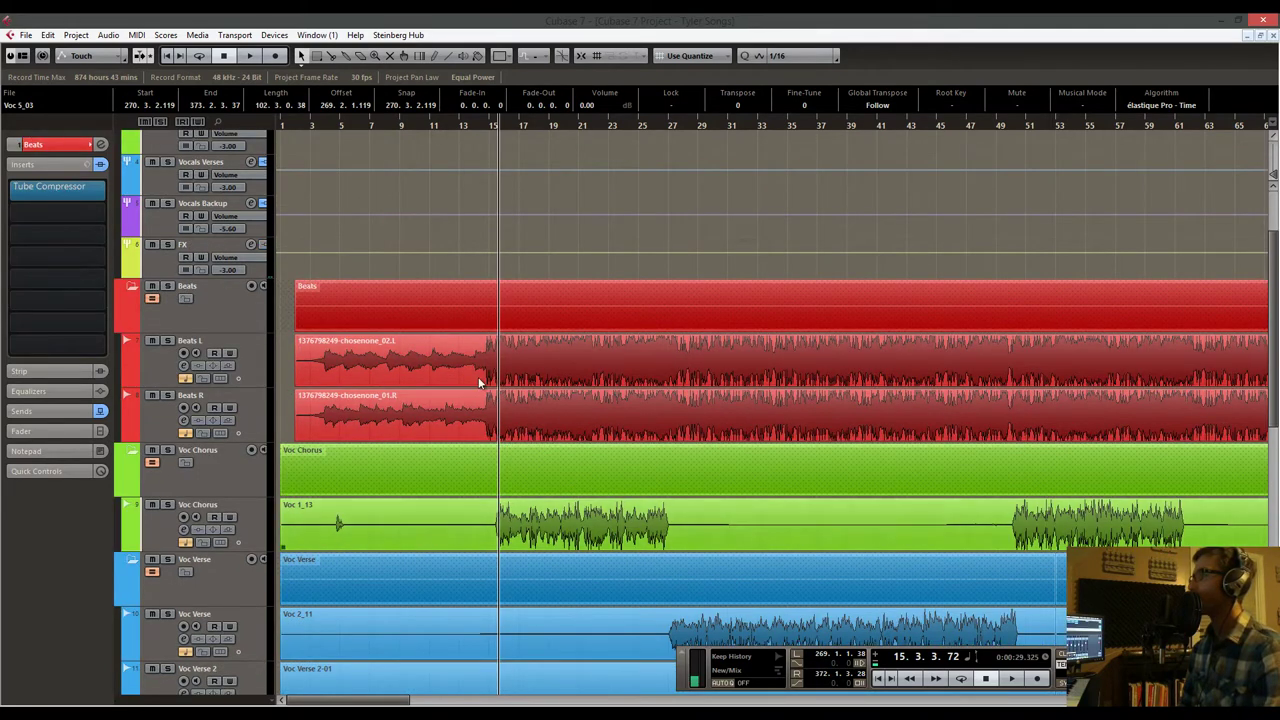
# Step: Solo the Beats group and bypass its inserts and sends
pyautogui.scroll(3, 297, 266)
pyautogui.click(167, 150)
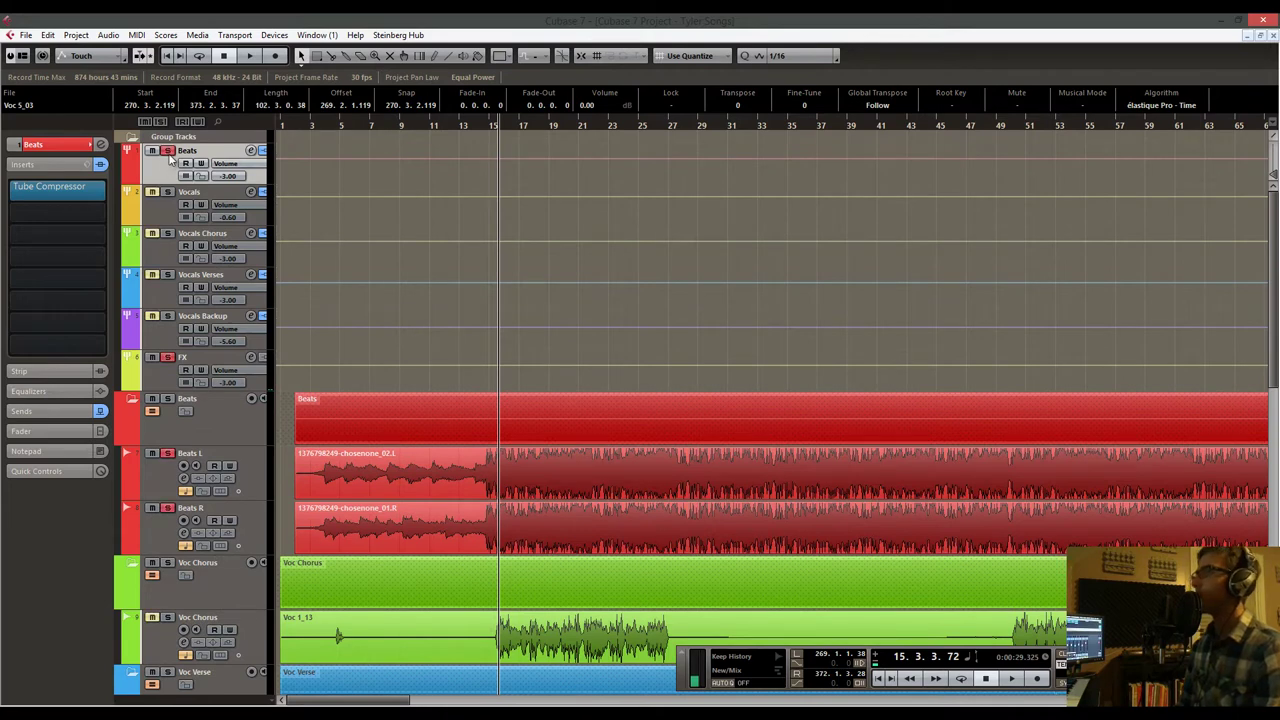
pyautogui.click(263, 151)
pyautogui.click(67, 166)
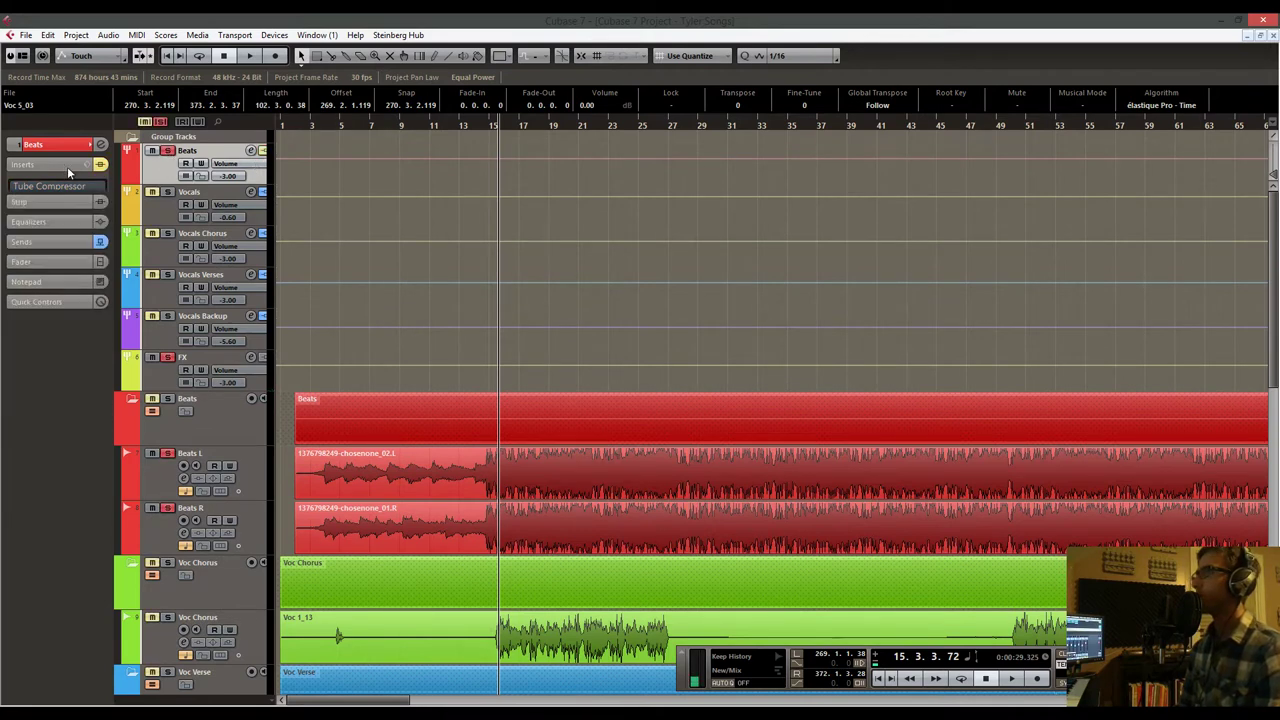
# Step: Play the soloed beat without effects from about bar 14, where it gets louder, to about bar 24
pyautogui.moveTo(415, 127); pyautogui.dragTo(488, 136)
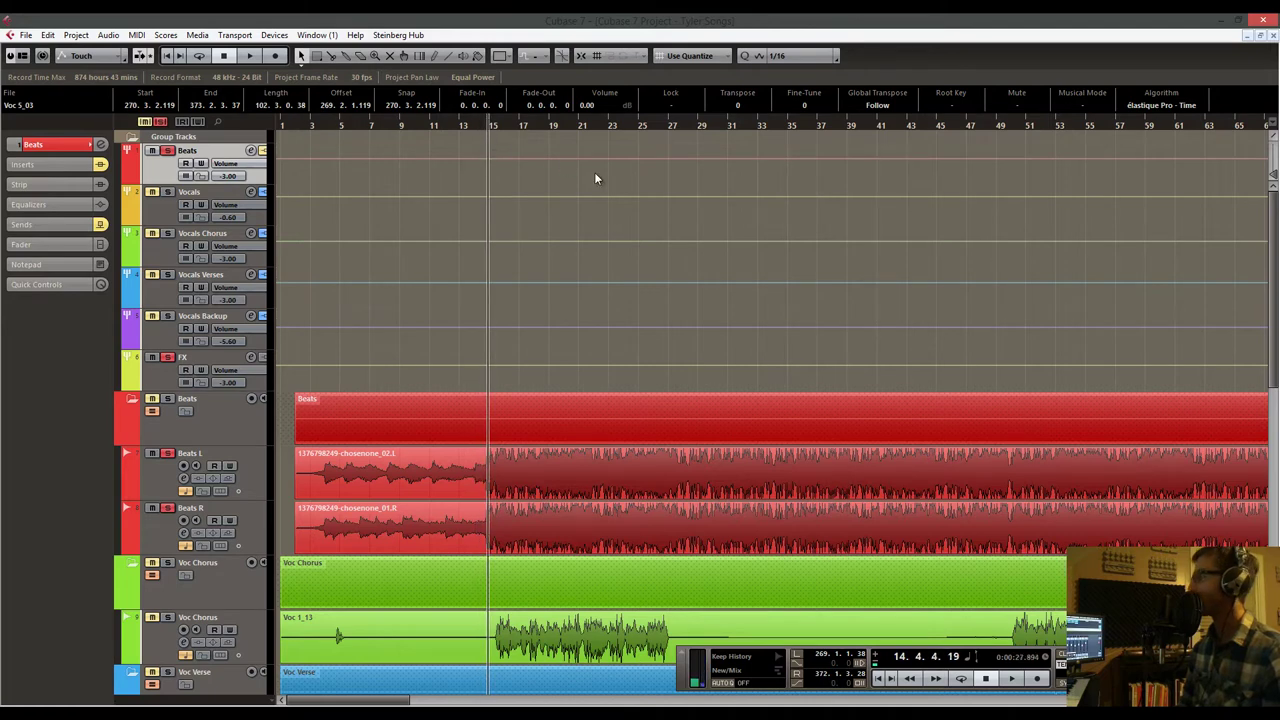
pyautogui.press('space')
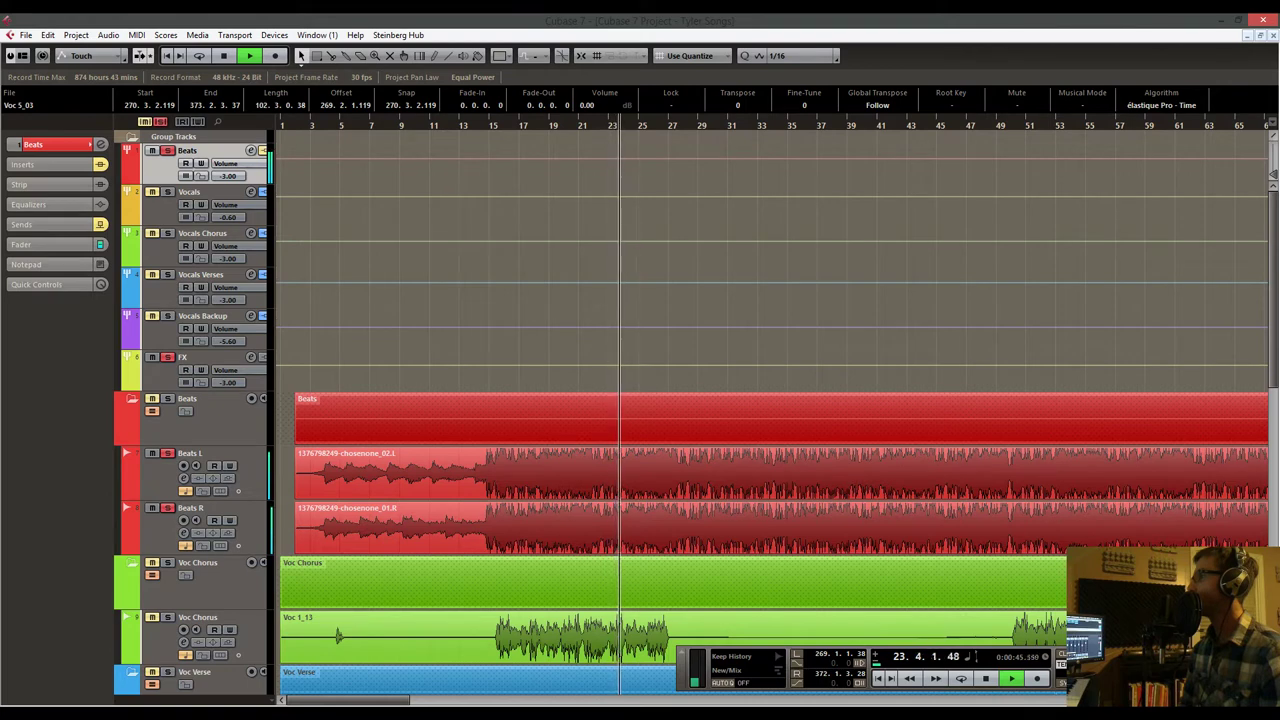
pyautogui.press('space')
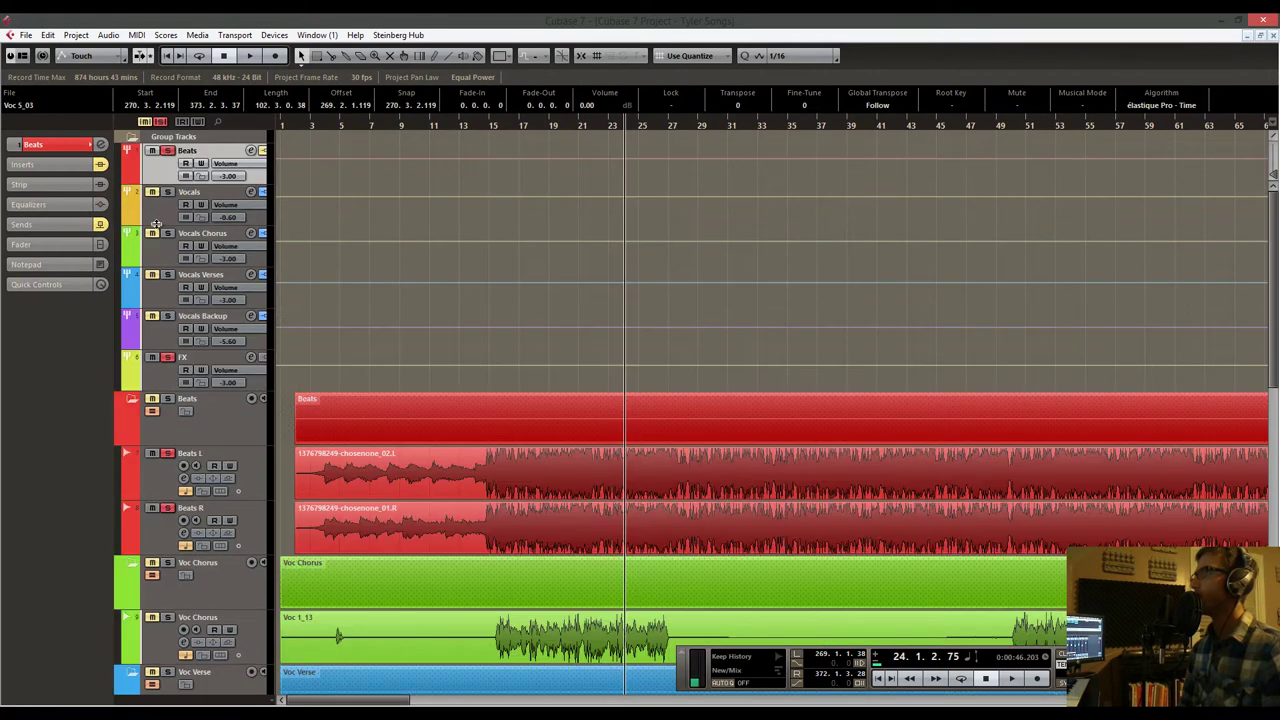
# Step: Switch the solo from the Beats group to the Vocals group and bypass the Vocals inserts and sends
pyautogui.click(205, 199)
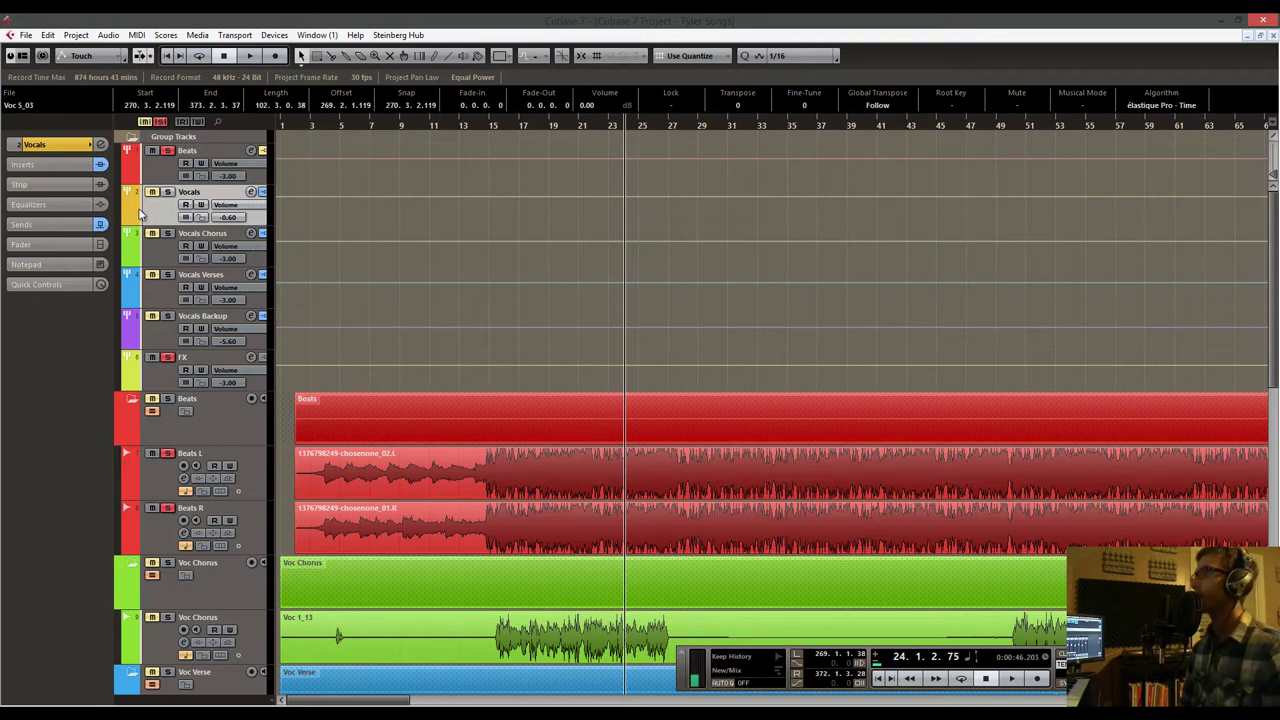
pyautogui.click(168, 193)
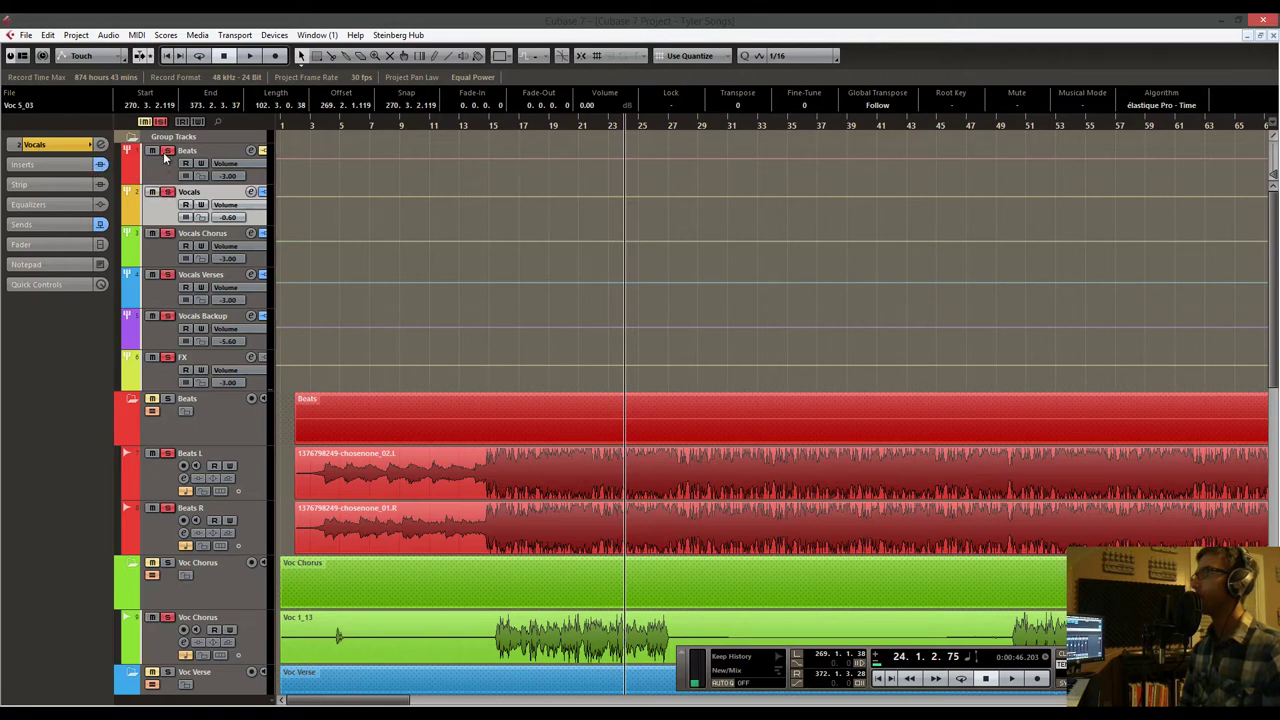
pyautogui.click(166, 153)
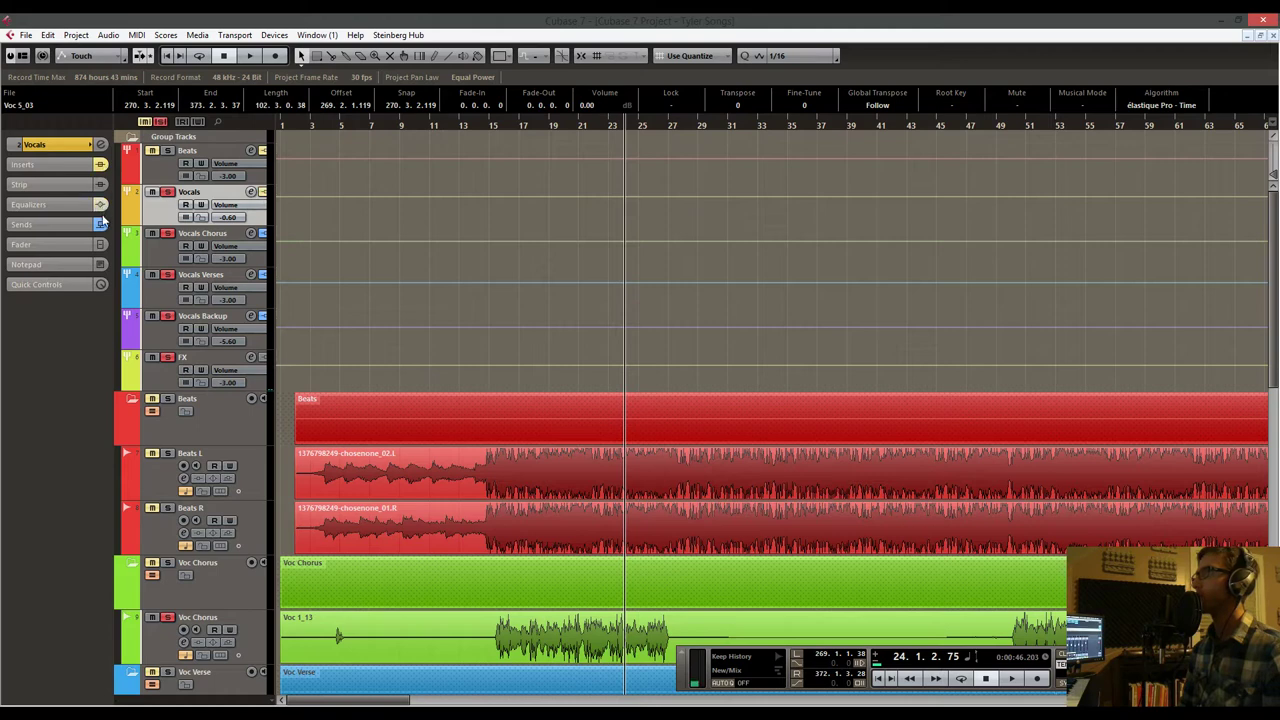
# Step: Bypass the inserts and sends of the Vocals Chorus and Vocals Verses groups, and the inserts of Vocals Backup
pyautogui.click(176, 257)
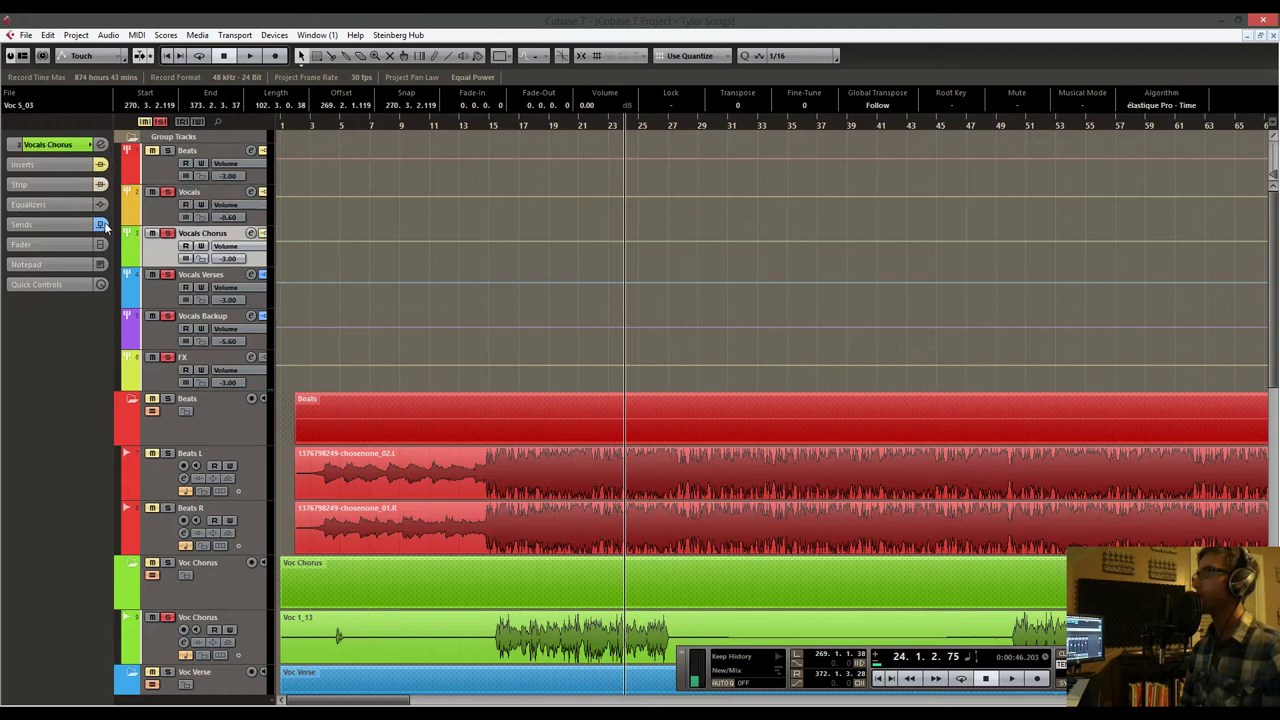
pyautogui.click(155, 287)
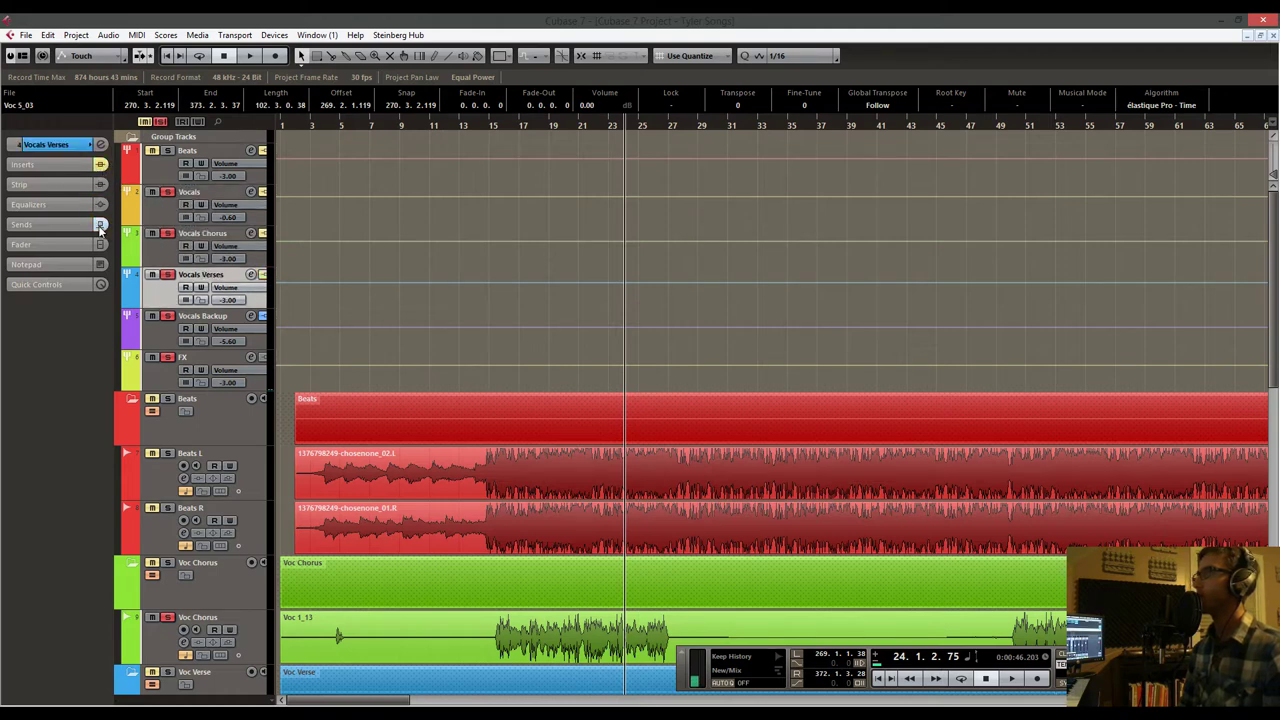
pyautogui.click(178, 342)
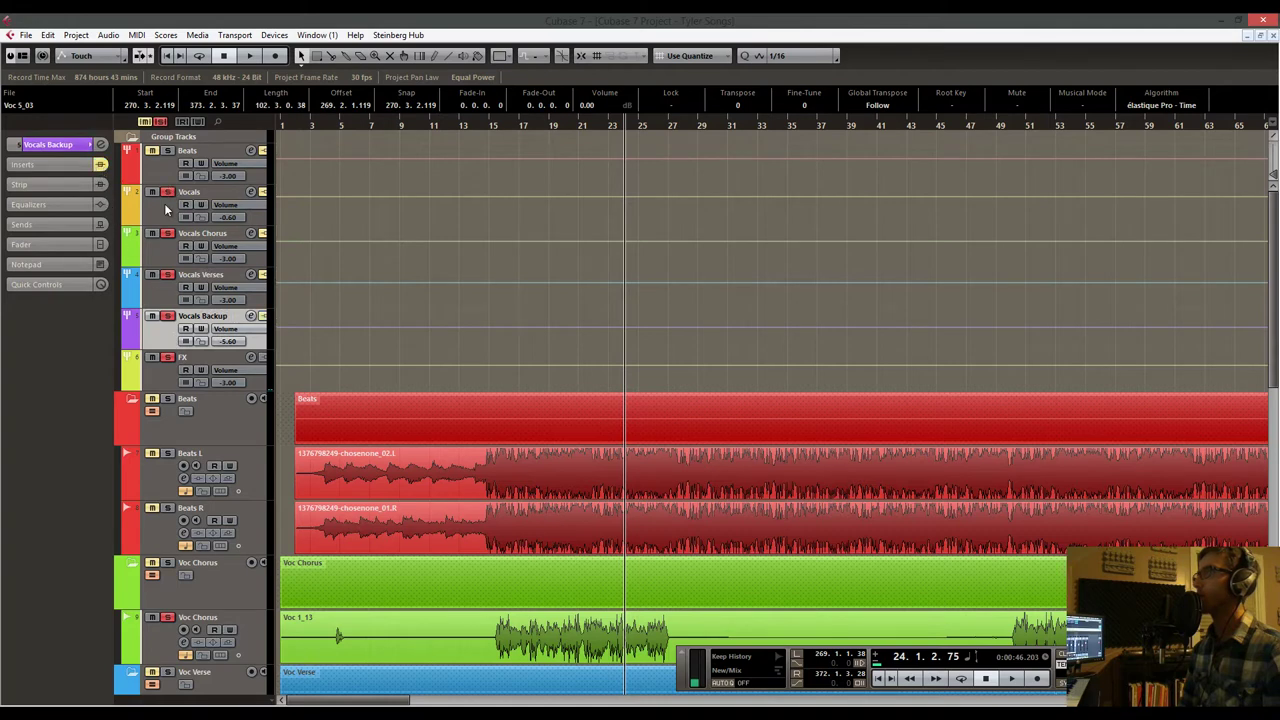
pyautogui.click(241, 224)
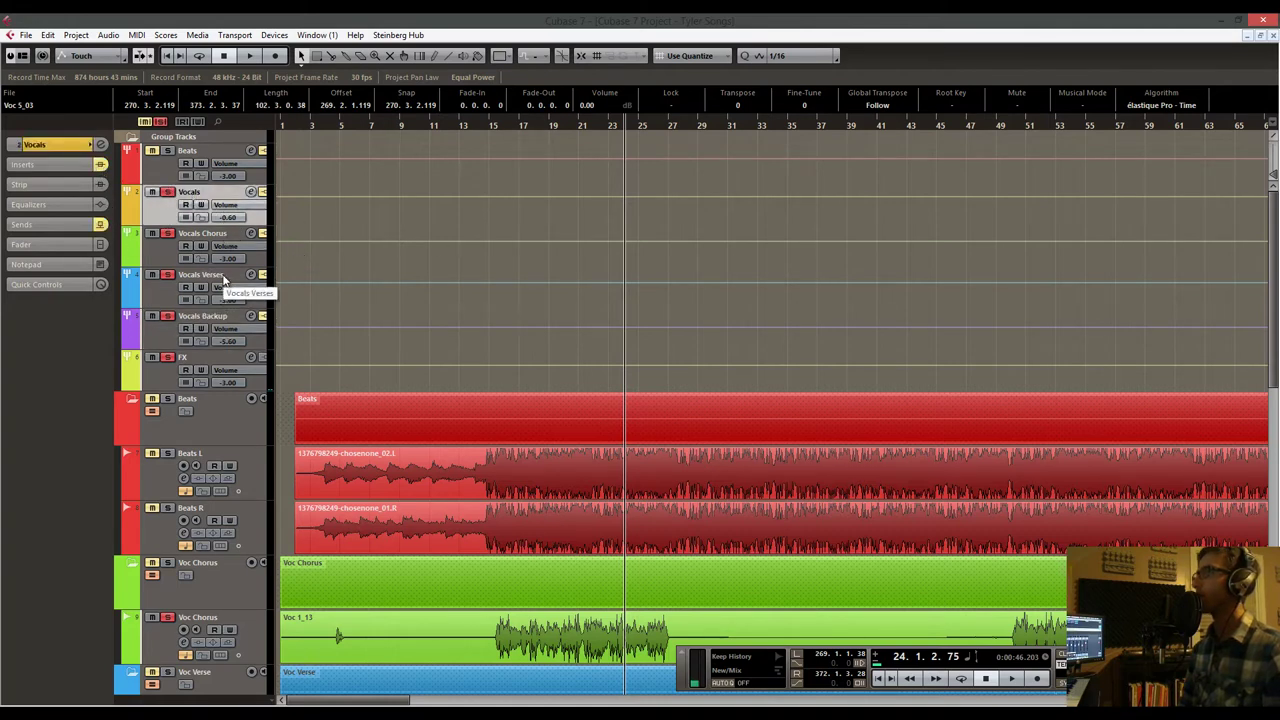
# Step: Play the soloed vocals without effects from just before the first chorus into the start of the verse
pyautogui.scroll(-4, 640, 450)
pyautogui.scroll(-4, 629, 532)
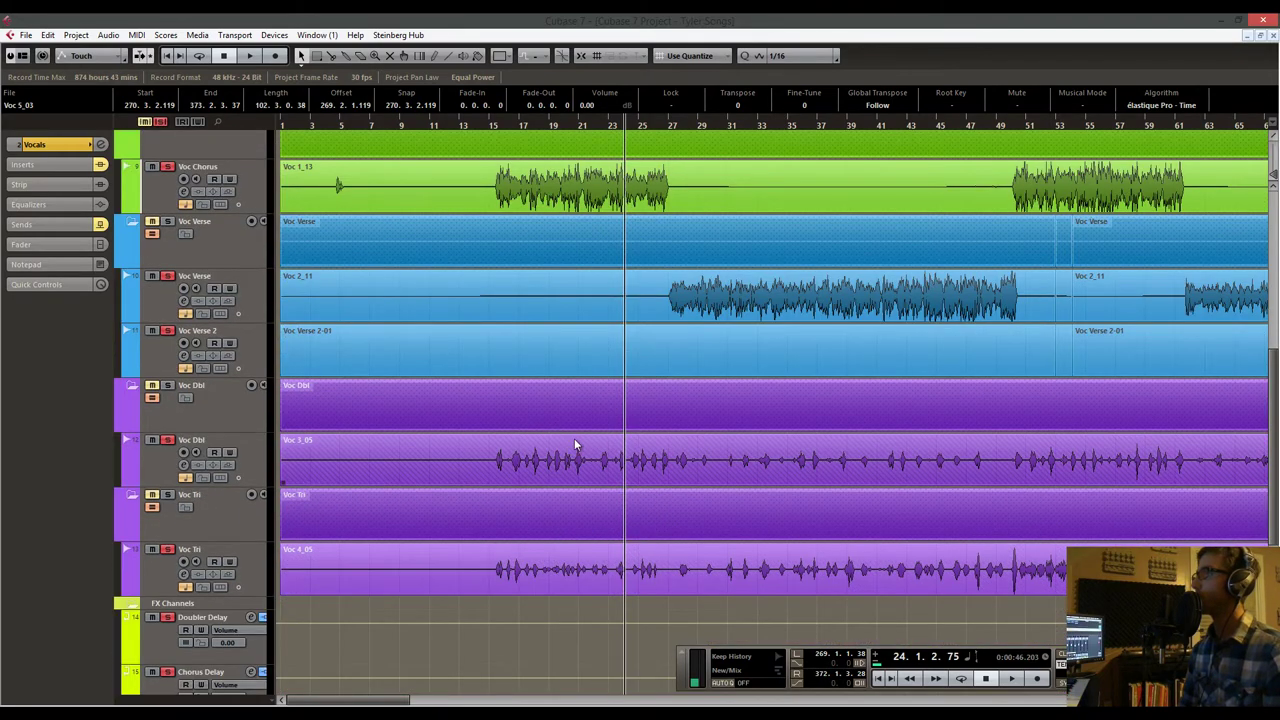
pyautogui.scroll(6, 560, 400)
pyautogui.click(481, 125)
pyautogui.press('space')
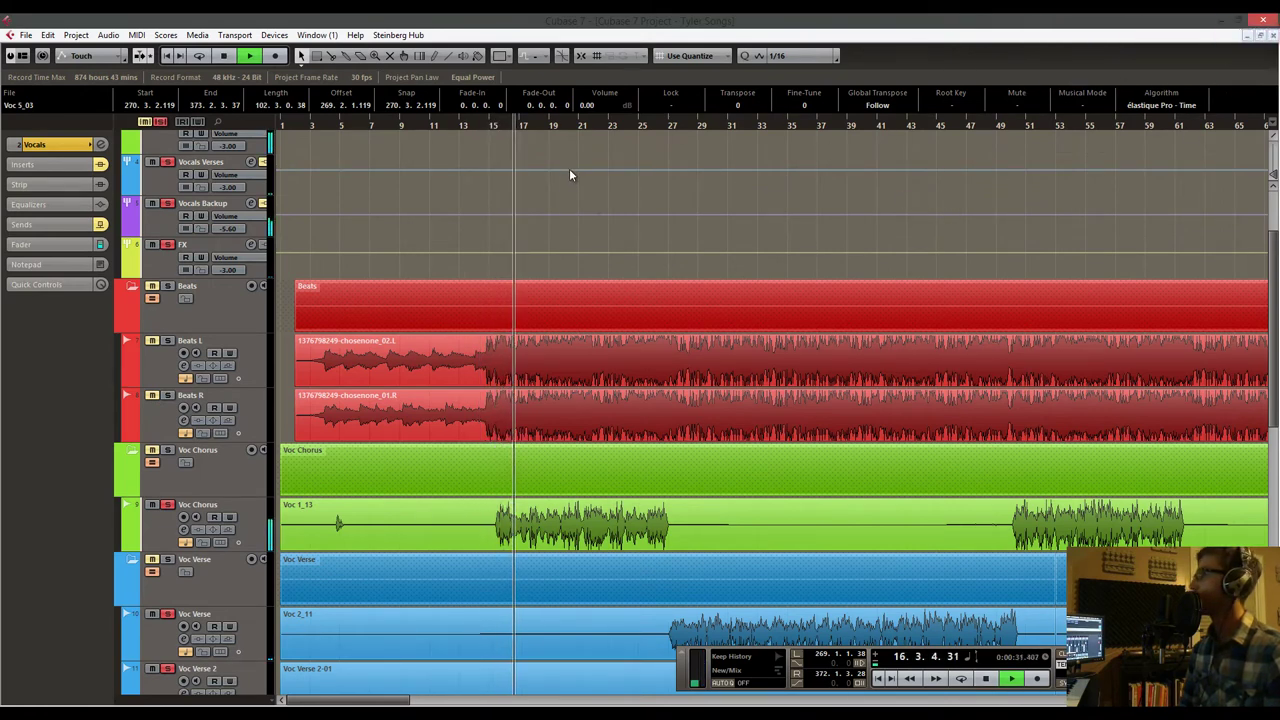
pyautogui.scroll(-4, 578, 180)
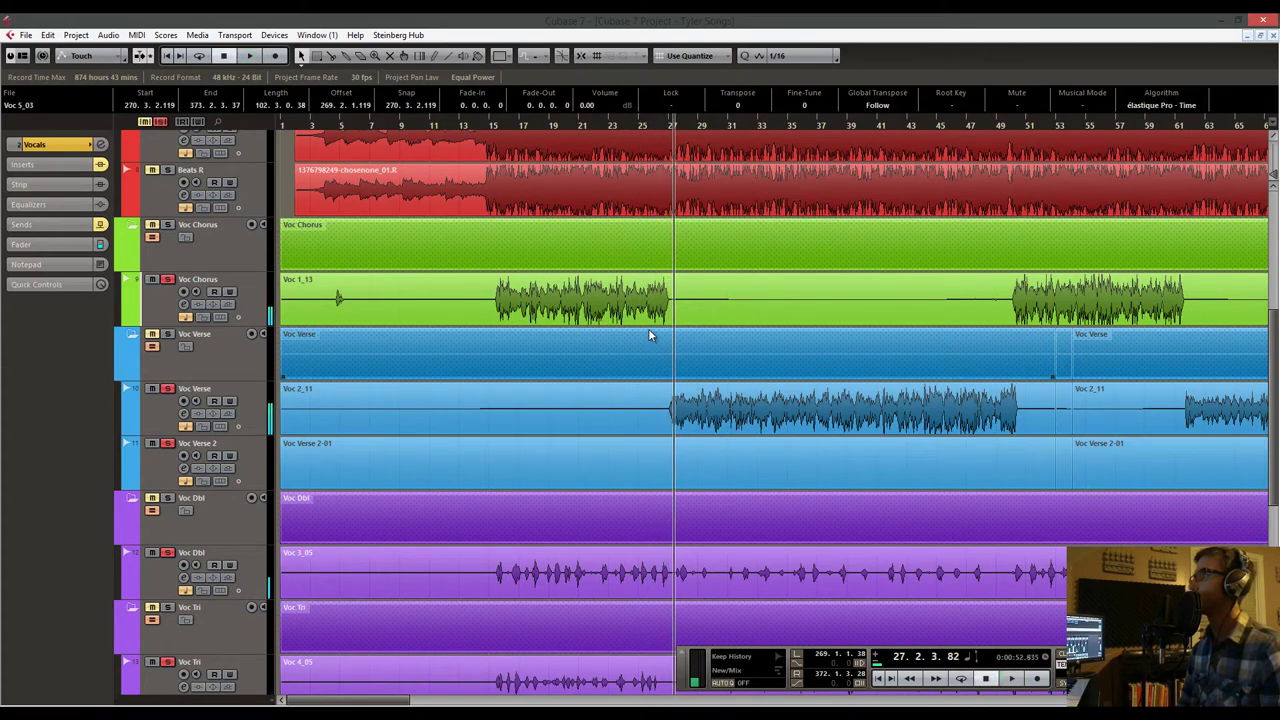
# Step: Move the playhead back to the start of the first chorus vocal, at about bar 15
pyautogui.scroll(5, 630, 322)
pyautogui.scroll(-3, 545, 320)
pyautogui.scroll(2, 560, 350)
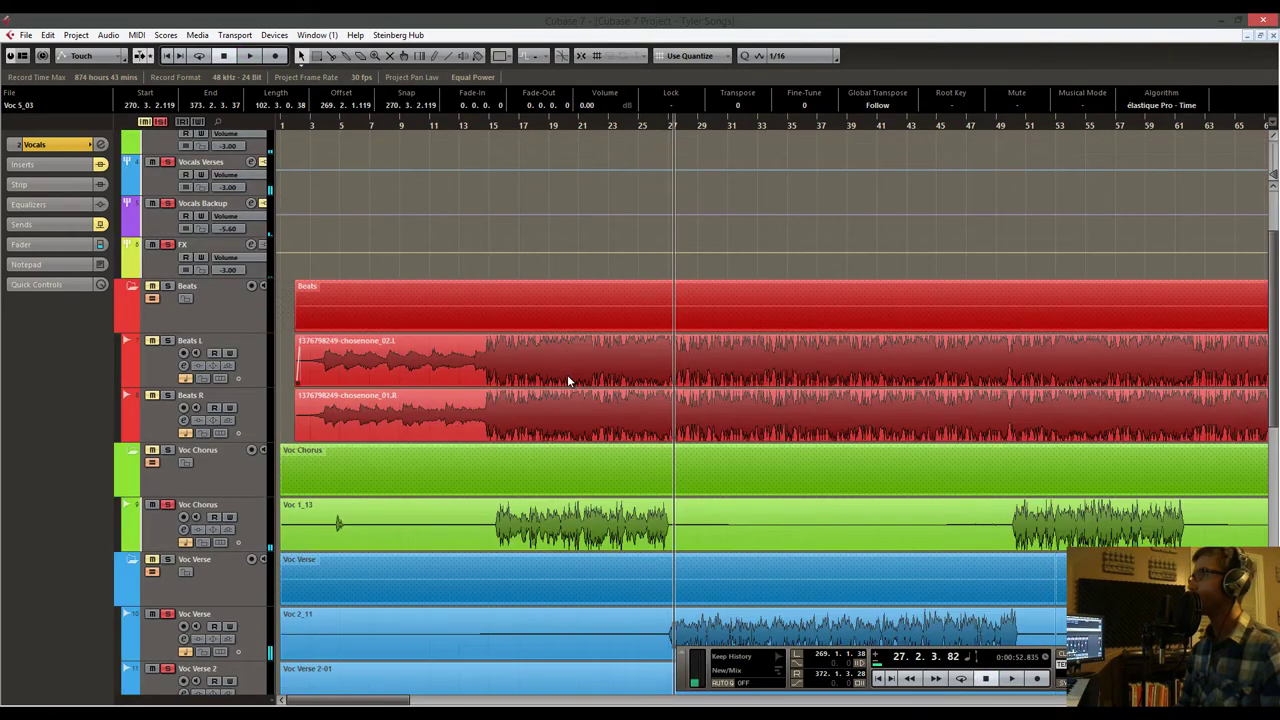
pyautogui.scroll(-4, 567, 374)
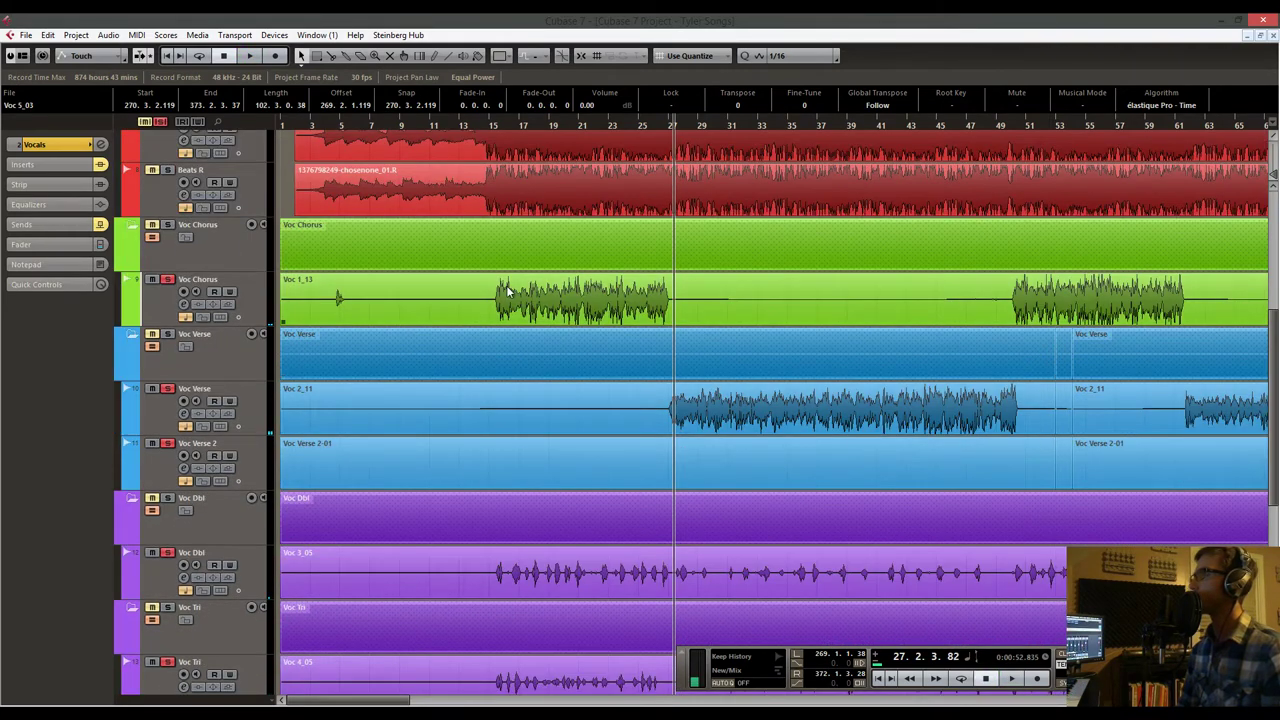
pyautogui.click(494, 123)
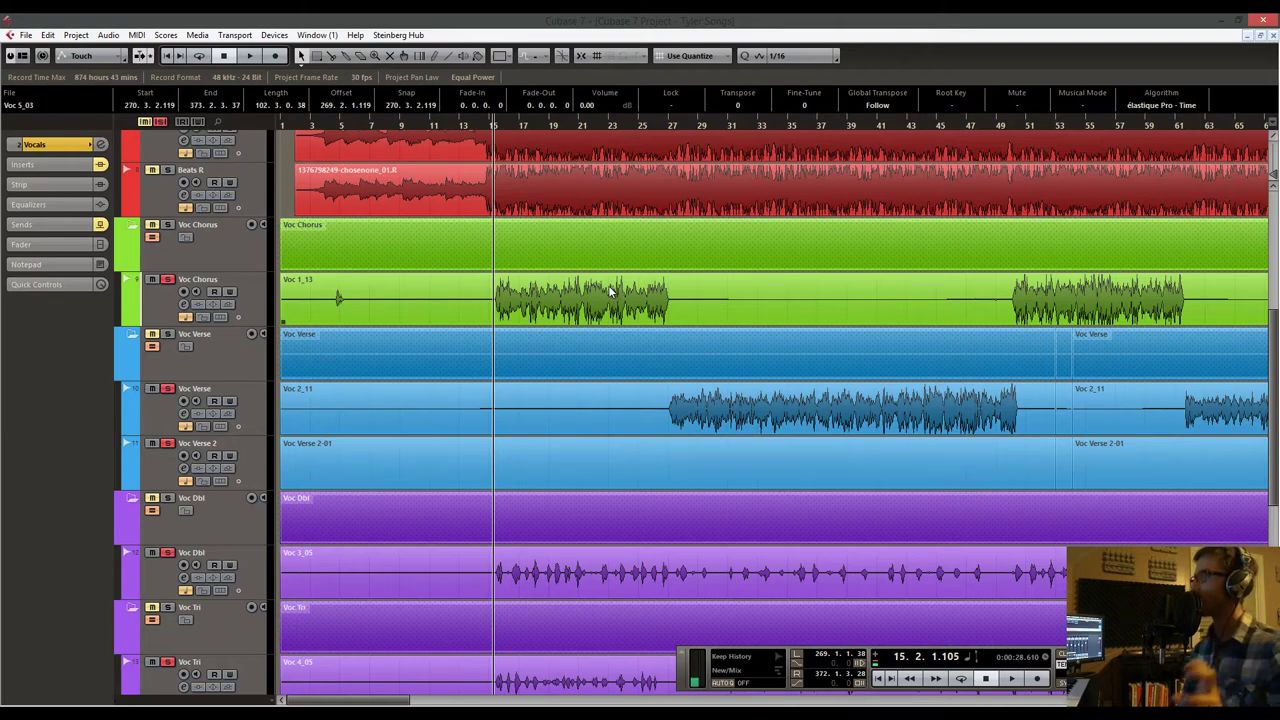
# Step: Inspect the insert chains of the Vocals, Vocals Chorus, Vocals Verses and Vocals Backup groups in turn
pyautogui.scroll(5, 568, 288)
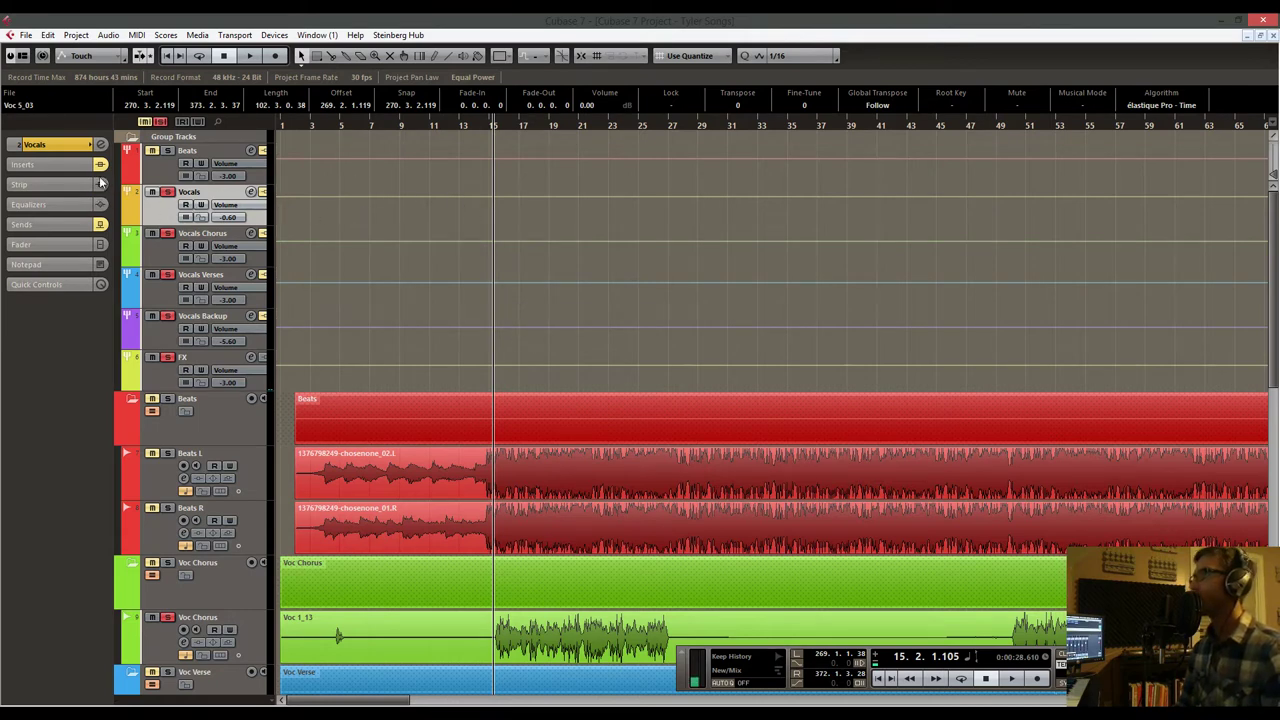
pyautogui.click(68, 160)
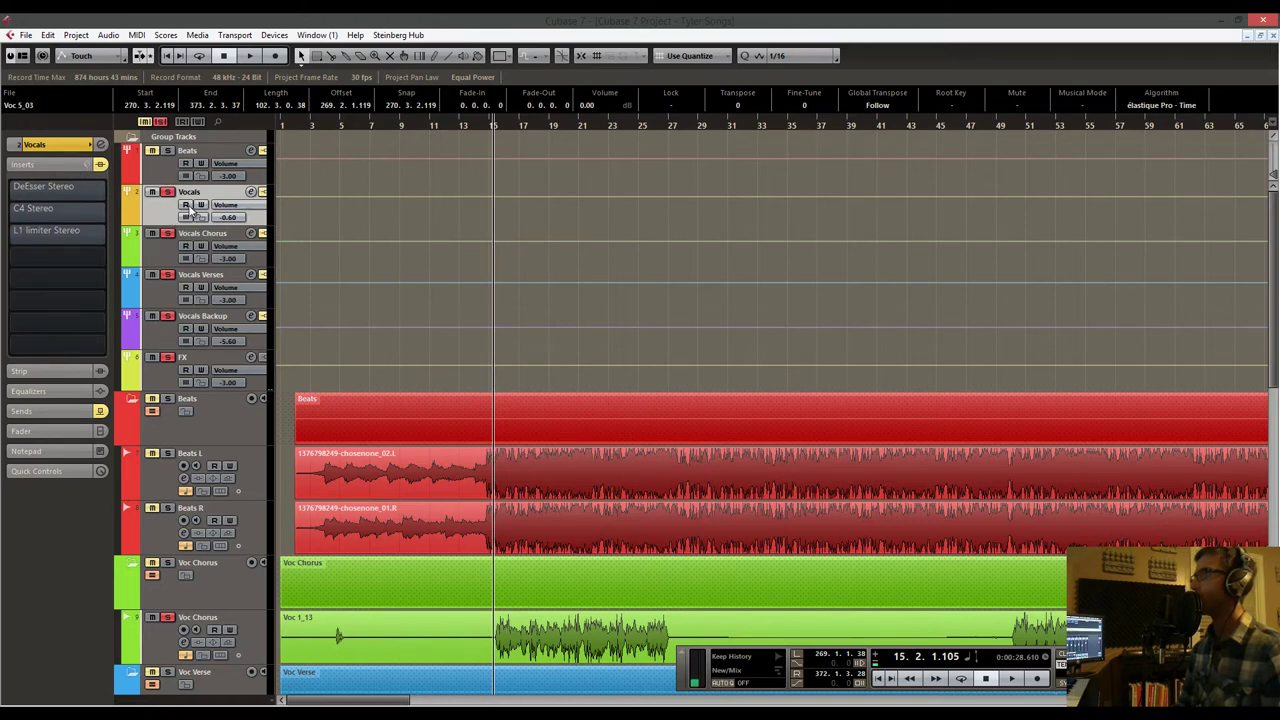
pyautogui.click(156, 259)
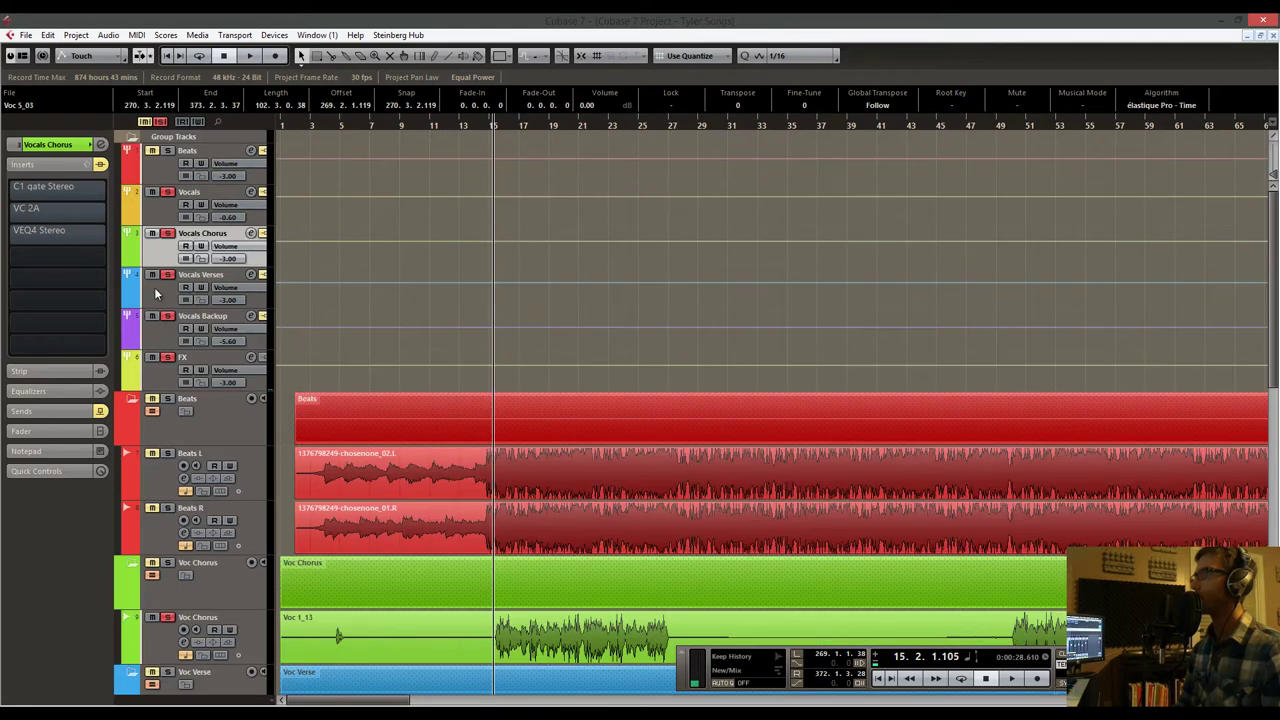
pyautogui.click(157, 291)
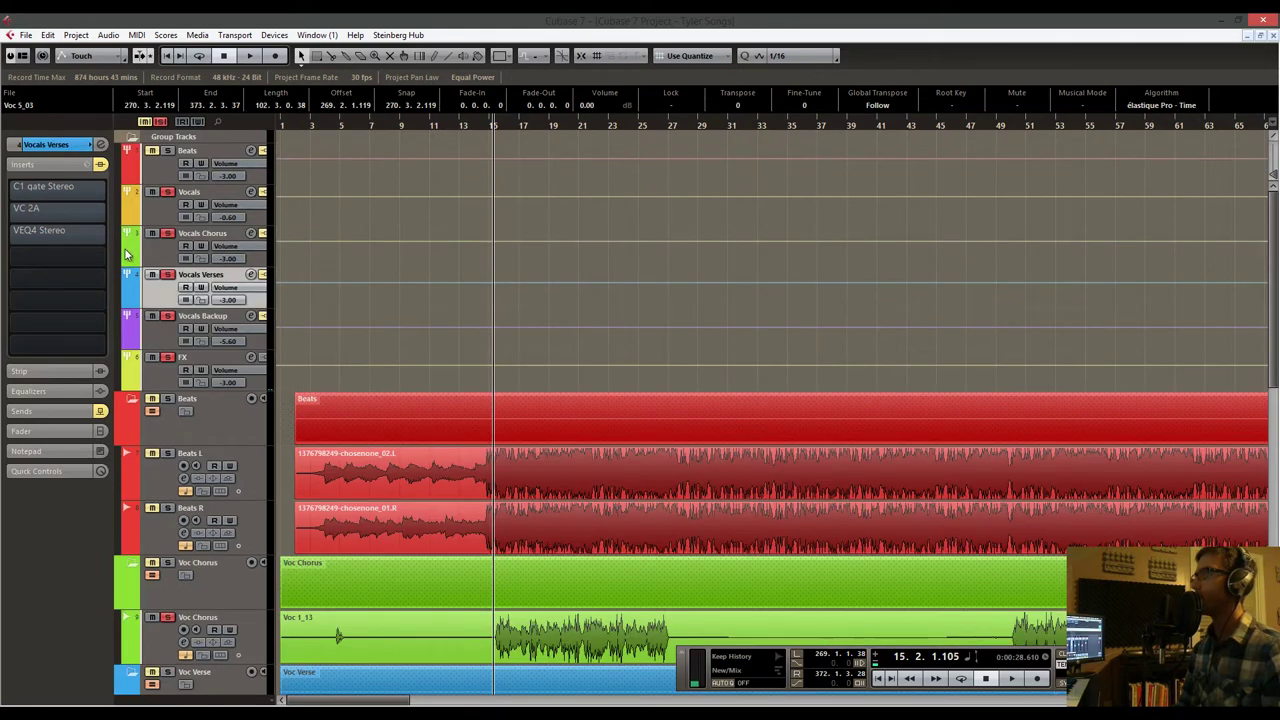
pyautogui.click(161, 343)
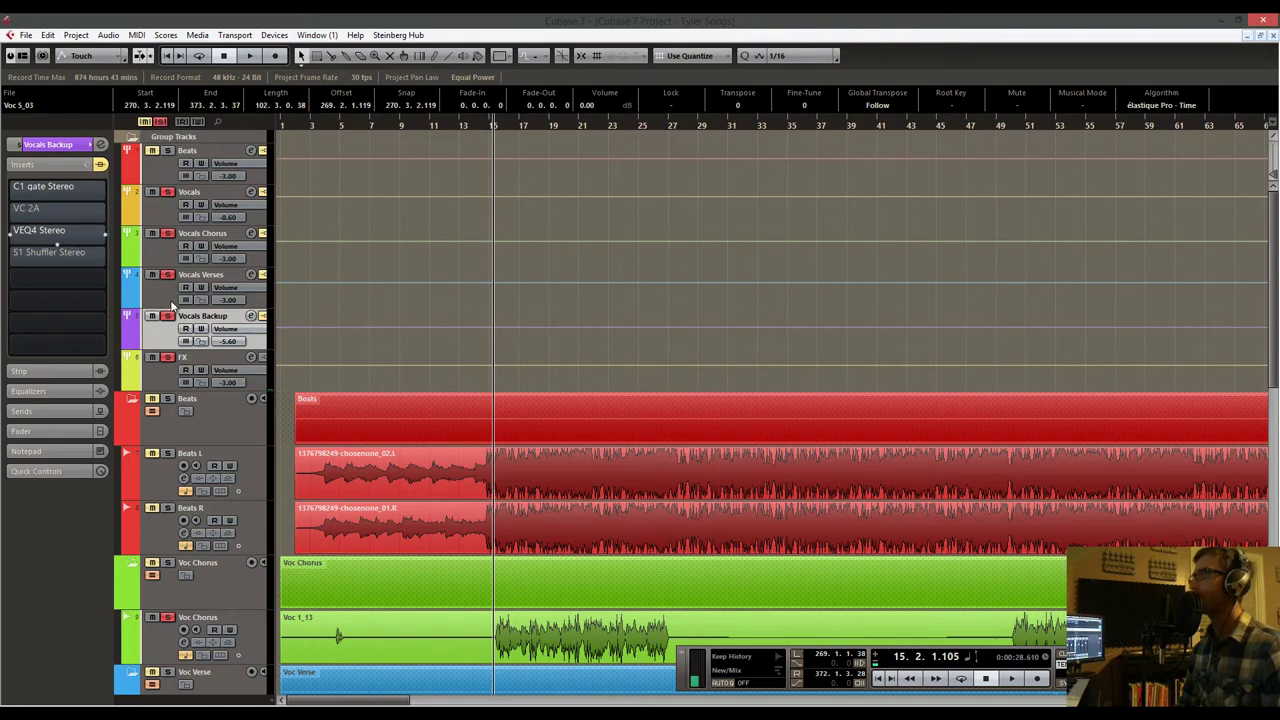
# Step: Examine the Voc Dbl and Voc Tri tracks, selecting their clips and checking each track's pan and output routing
pyautogui.scroll(-10, 434, 326)
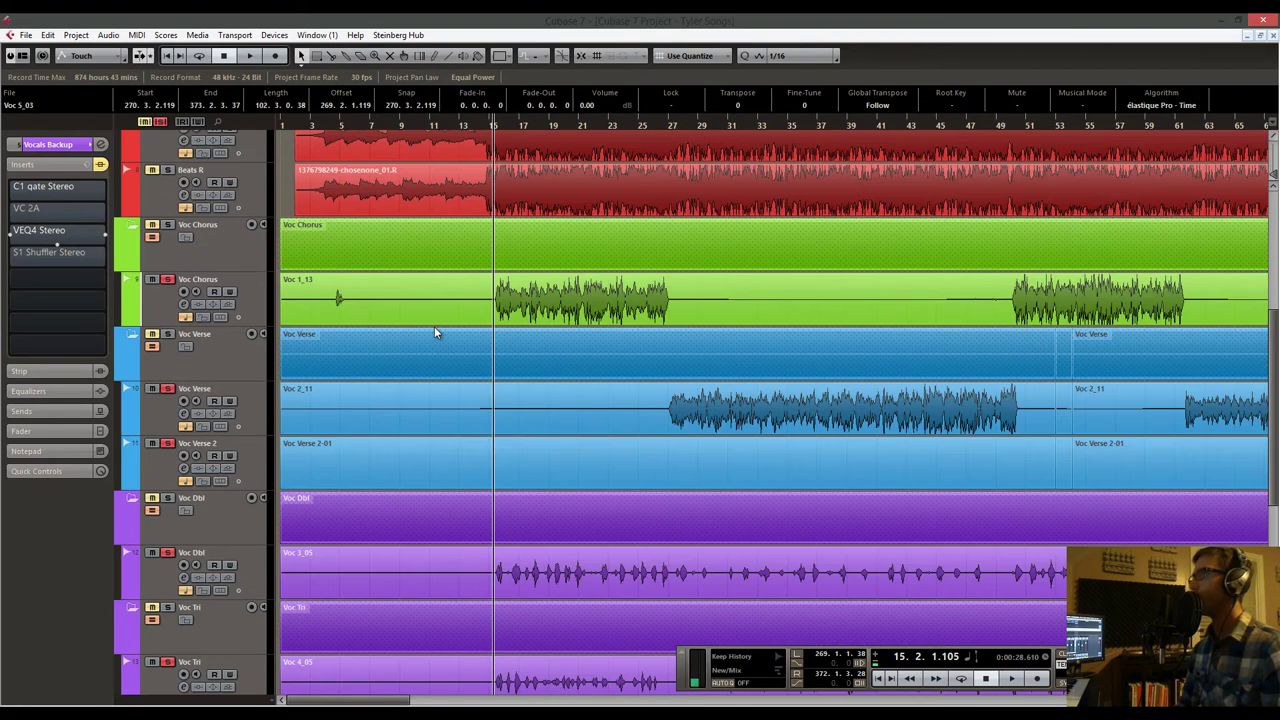
pyautogui.scroll(3, 446, 309)
pyautogui.click(459, 366)
pyautogui.click(439, 459)
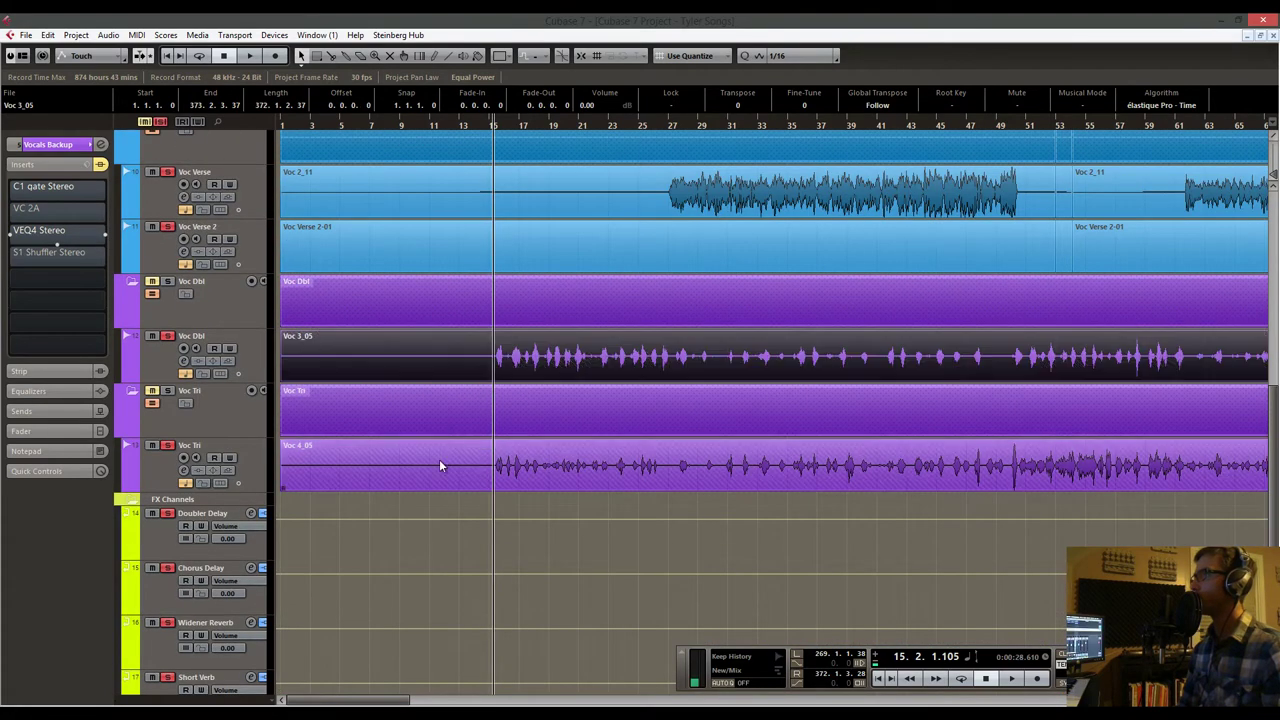
pyautogui.click(165, 368)
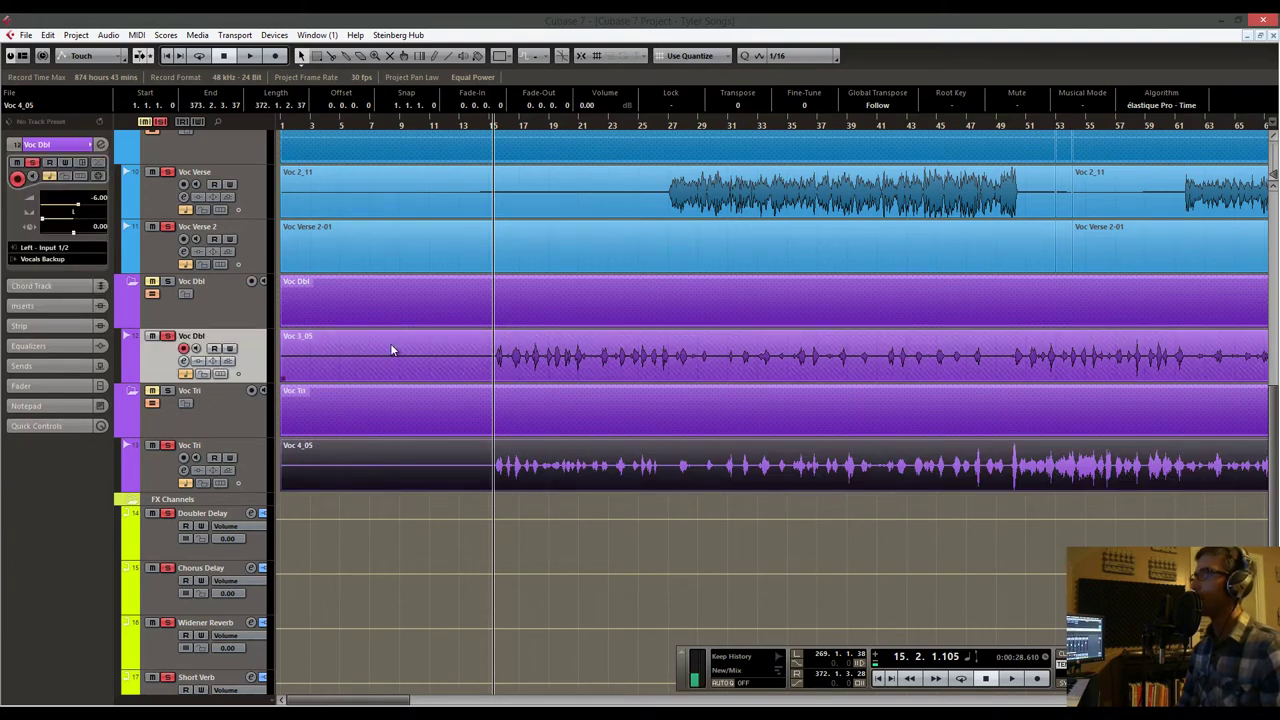
pyautogui.click(161, 469)
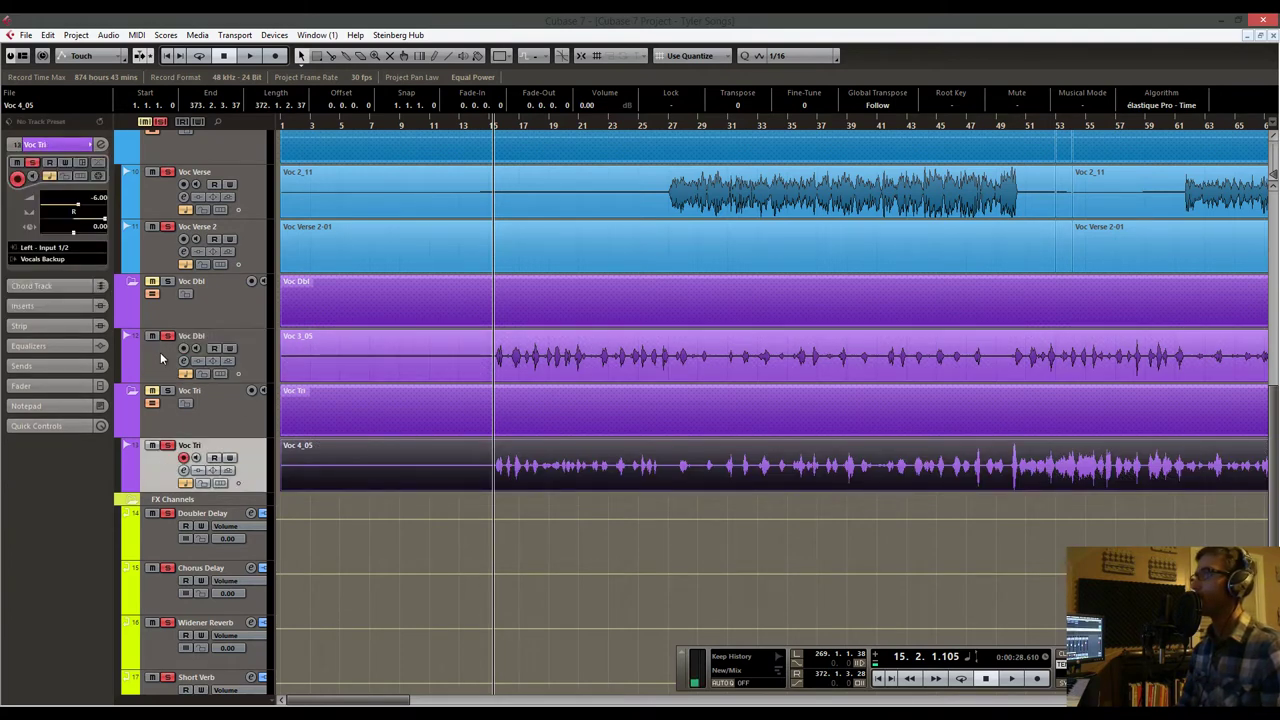
pyautogui.click(346, 479)
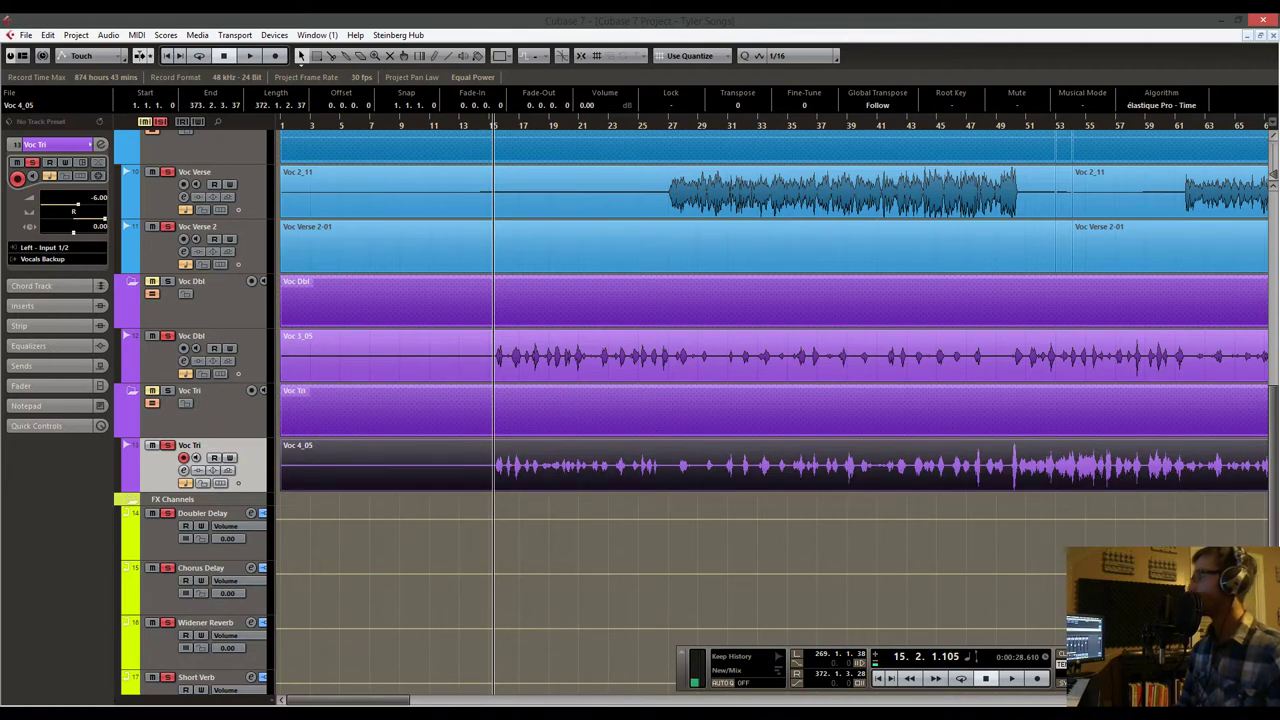
pyautogui.scroll(10, 610, 458)
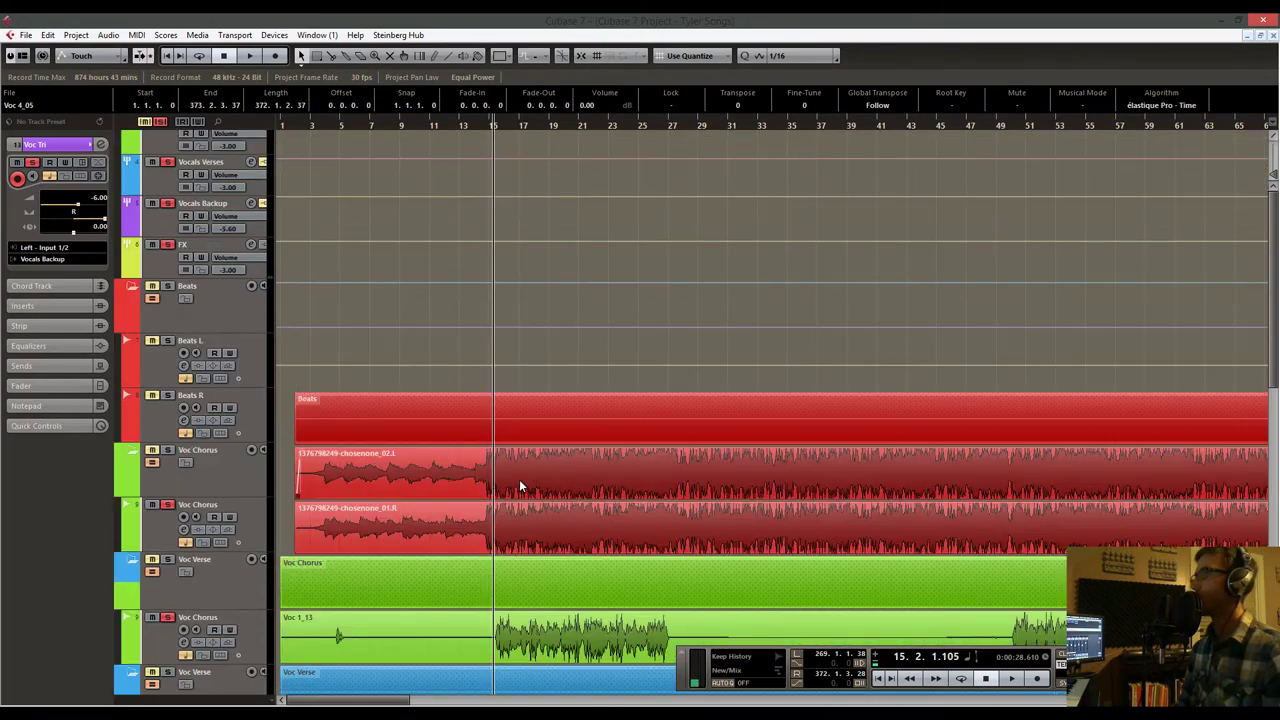
pyautogui.scroll(-10, 519, 479)
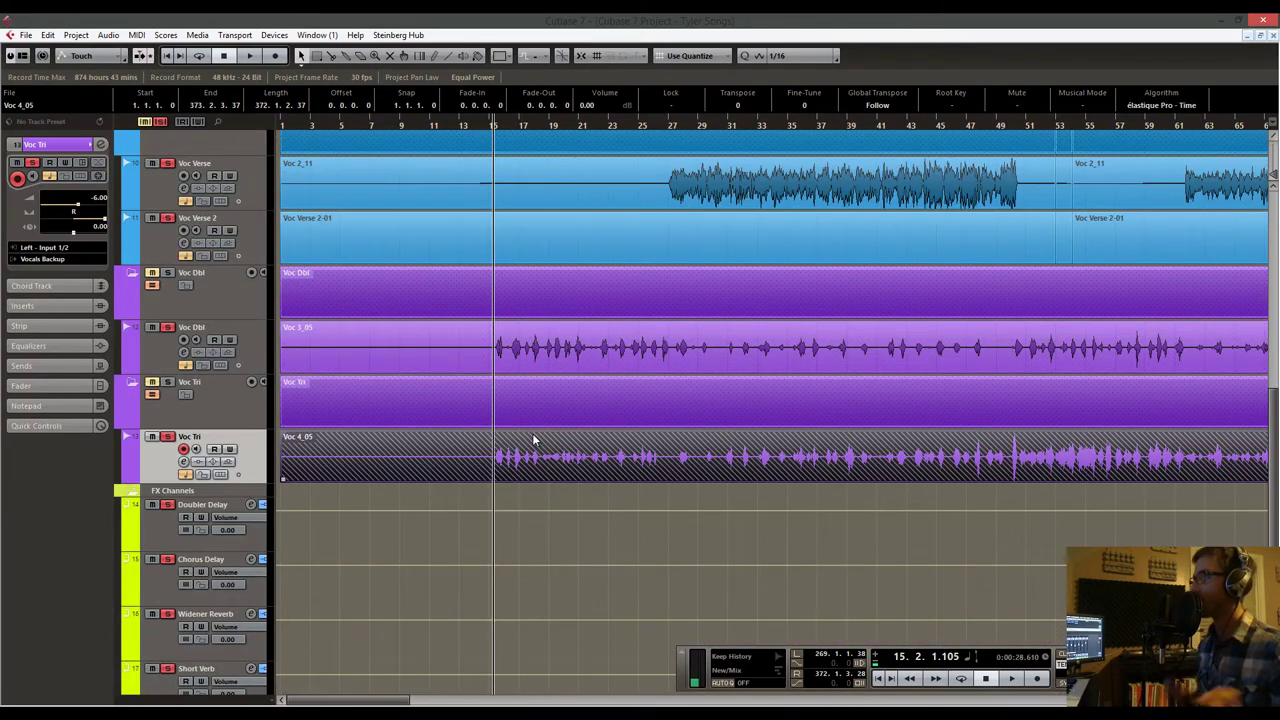
# Step: Turn off the insert bypass on the Vocals Backup, Vocals Verses, Vocals Chorus, Vocals and Beats groups
pyautogui.scroll(8, 522, 438)
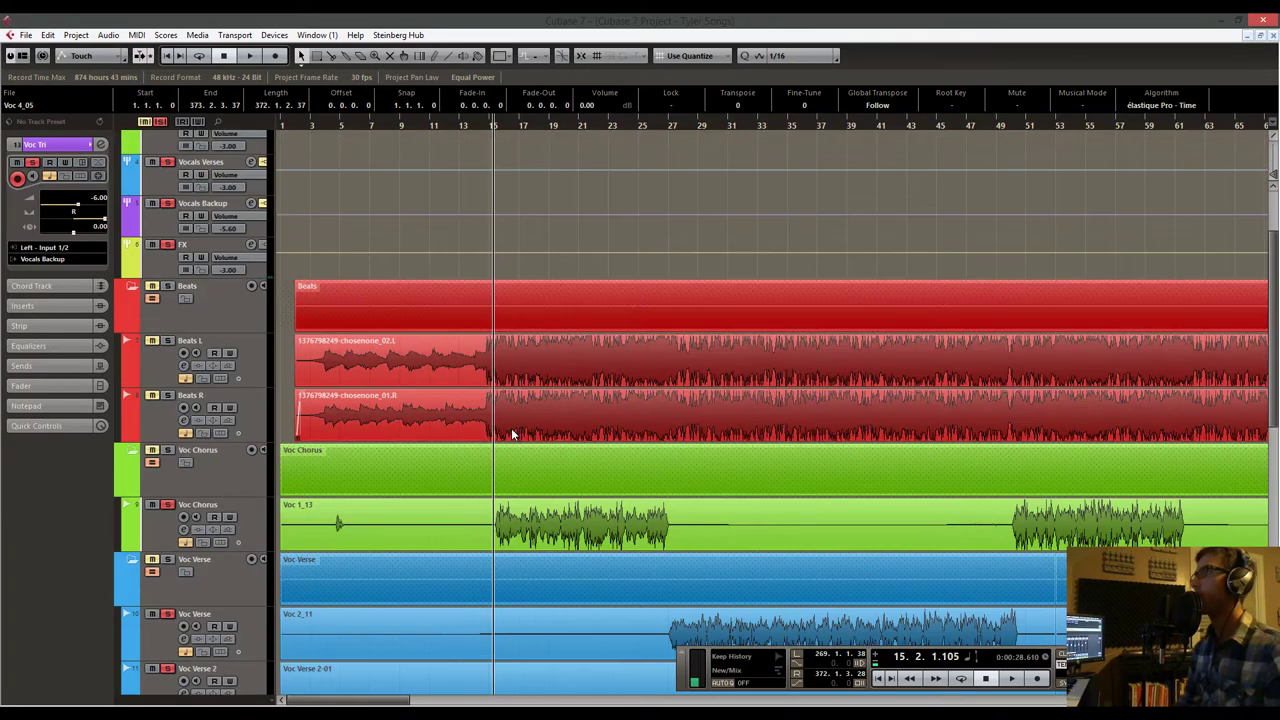
pyautogui.scroll(3, 495, 416)
pyautogui.click(215, 335)
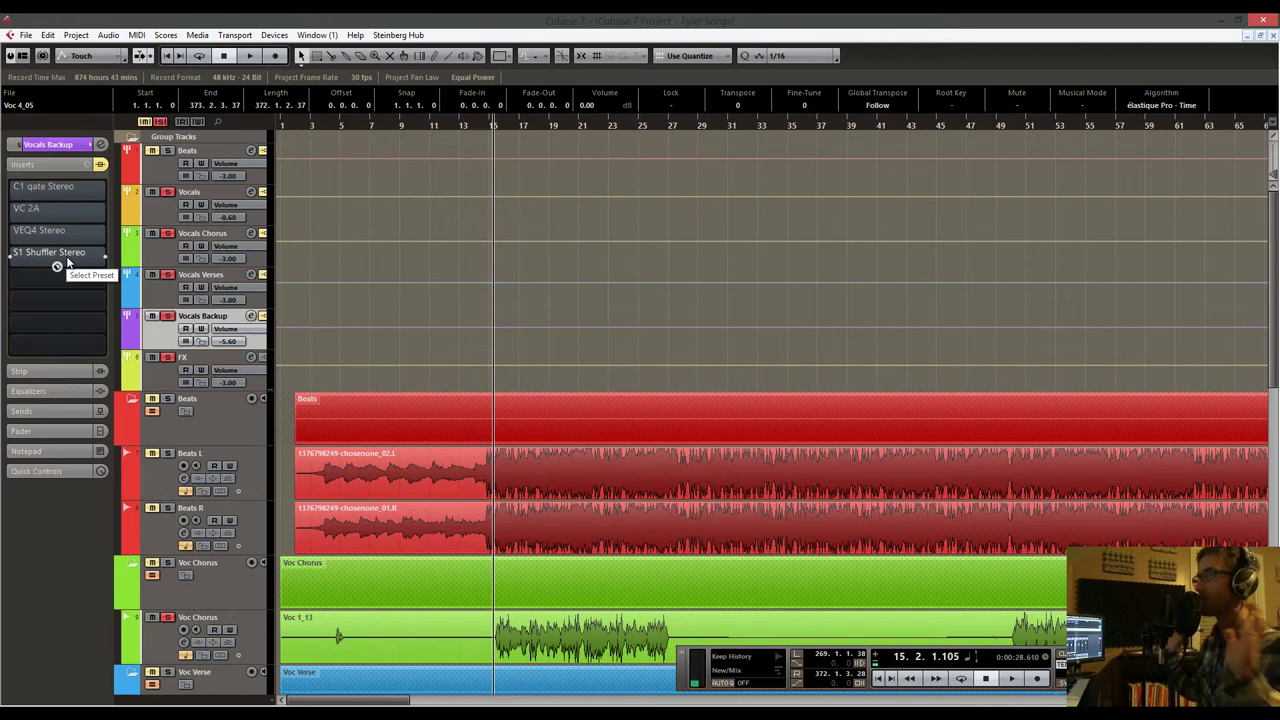
pyautogui.click(101, 165)
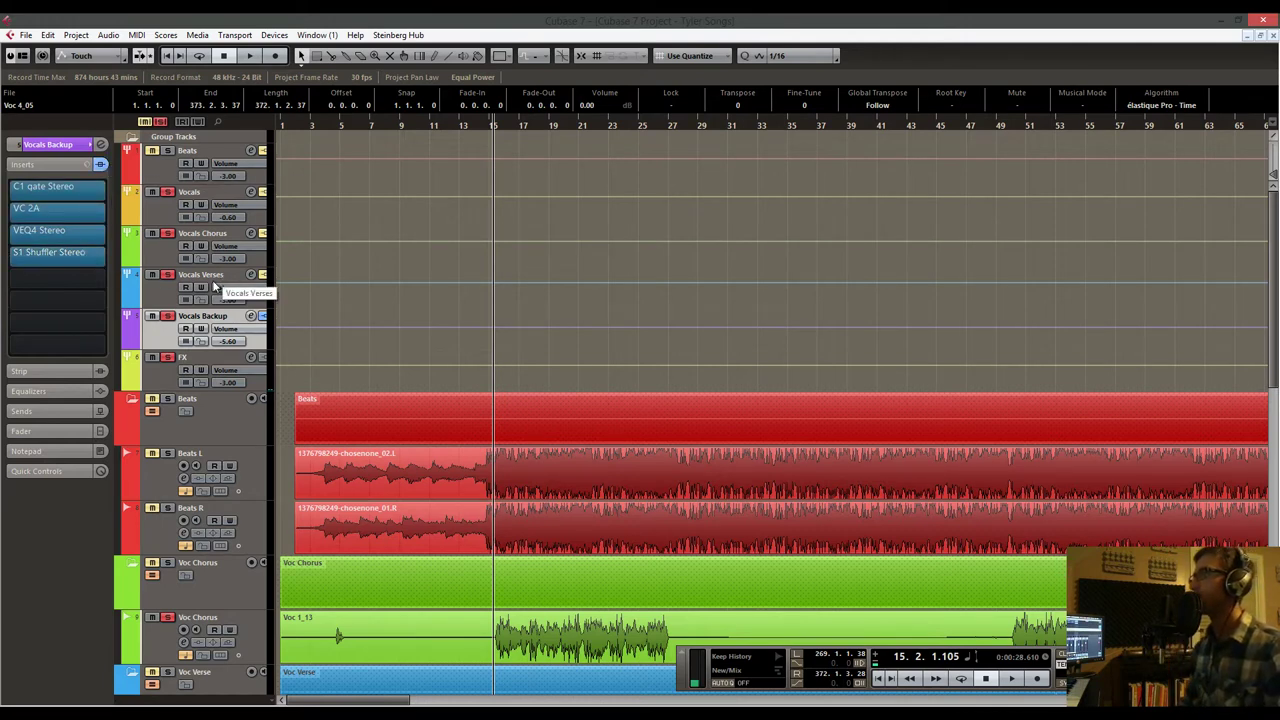
pyautogui.click(171, 292)
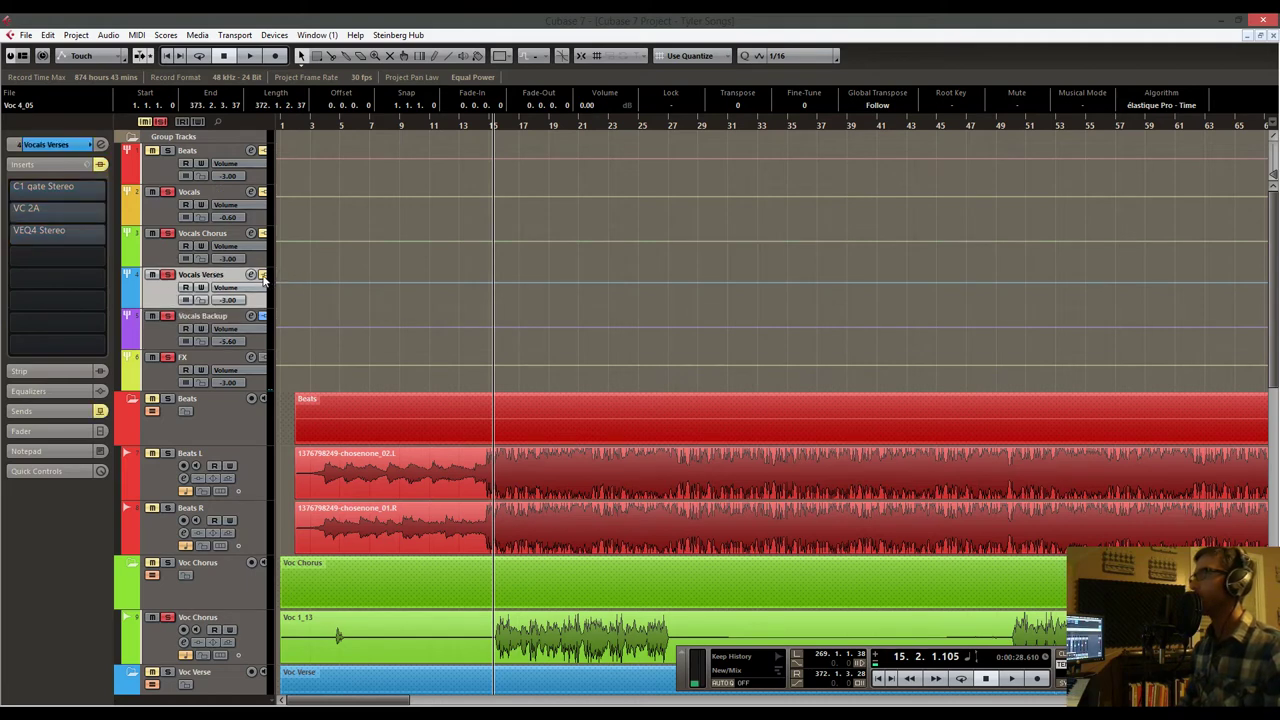
pyautogui.click(262, 276)
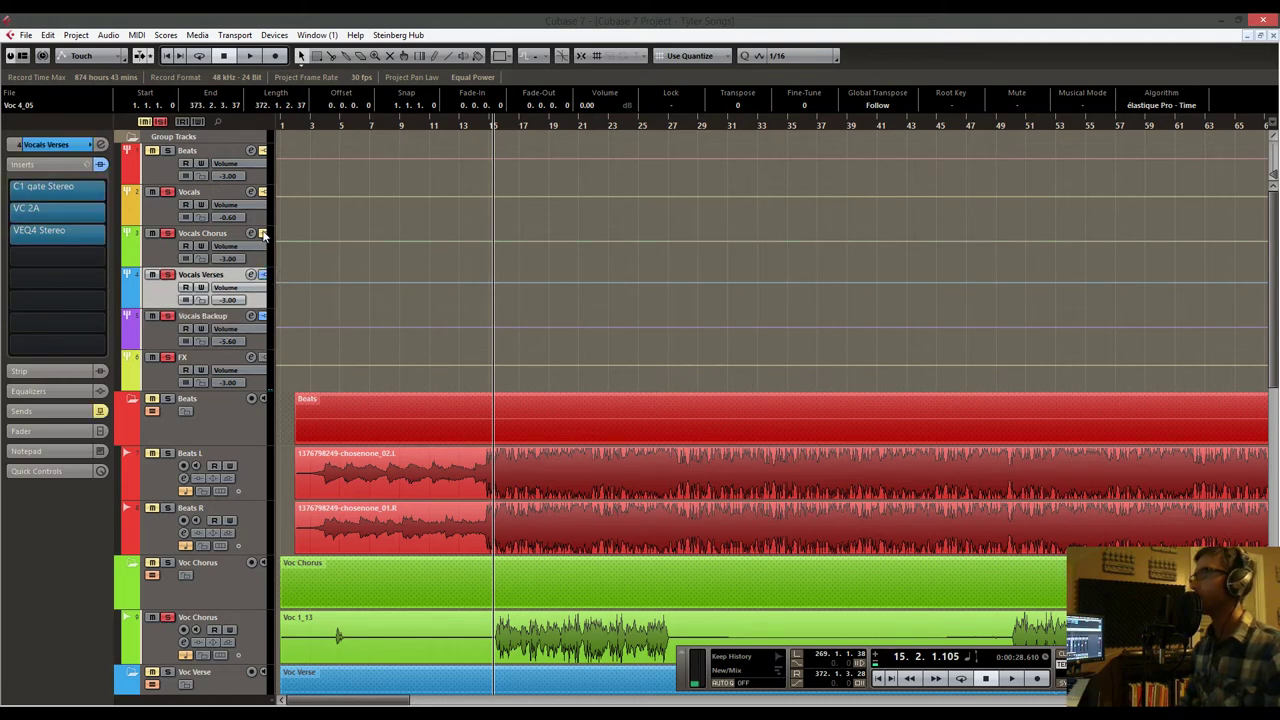
pyautogui.click(160, 168)
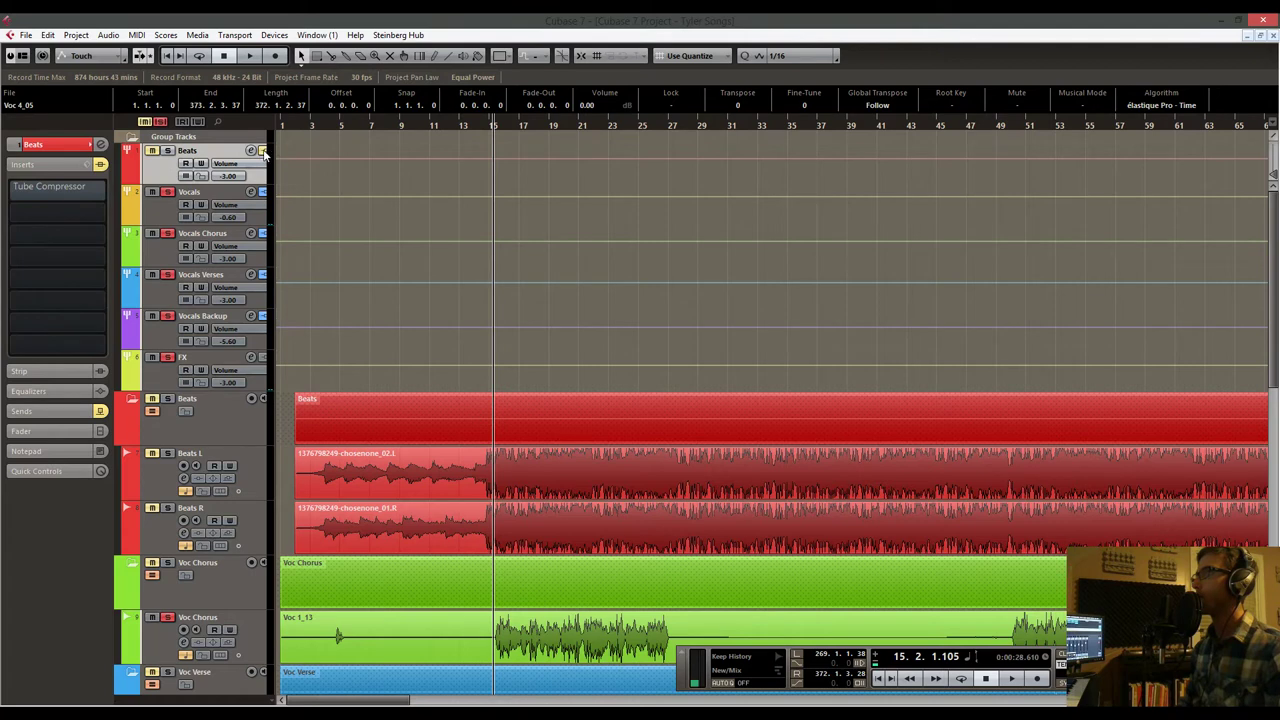
pyautogui.click(263, 151)
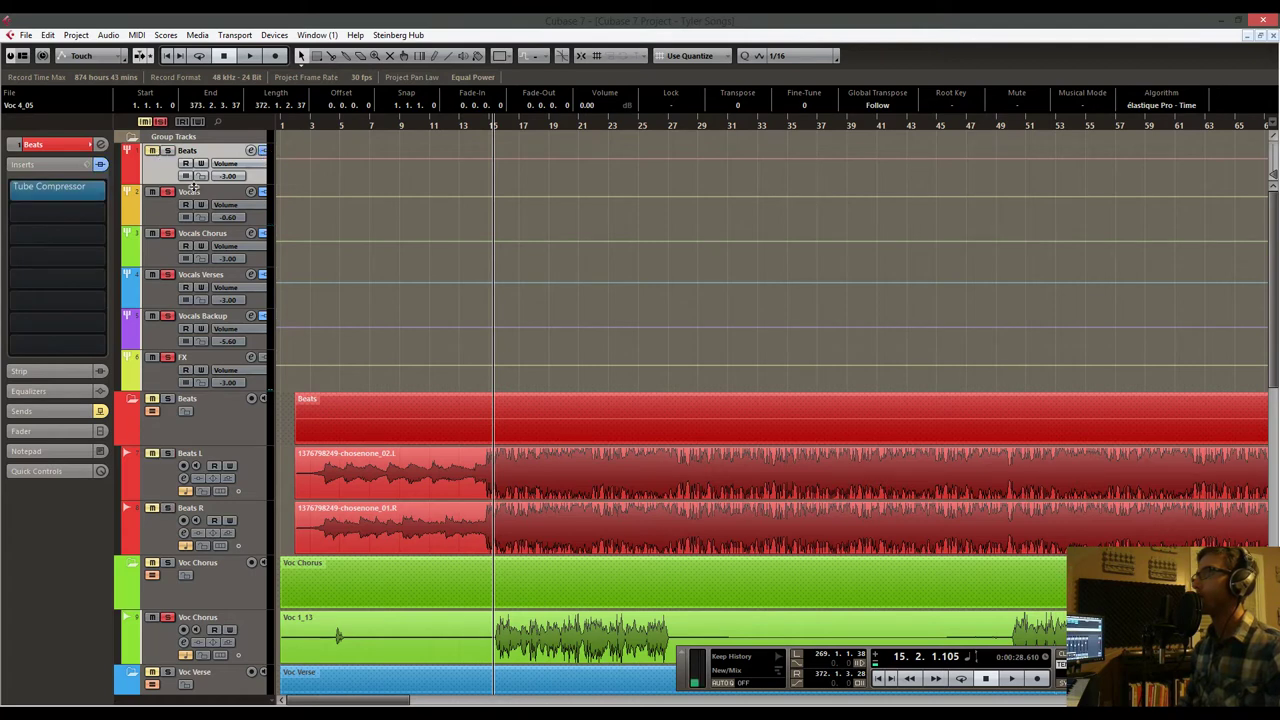
# Step: Play the mix from bar 14 through the first chorus, toggling the insert bypass to compare it without and with effects
pyautogui.scroll(-3, 314, 212)
pyautogui.click(475, 126)
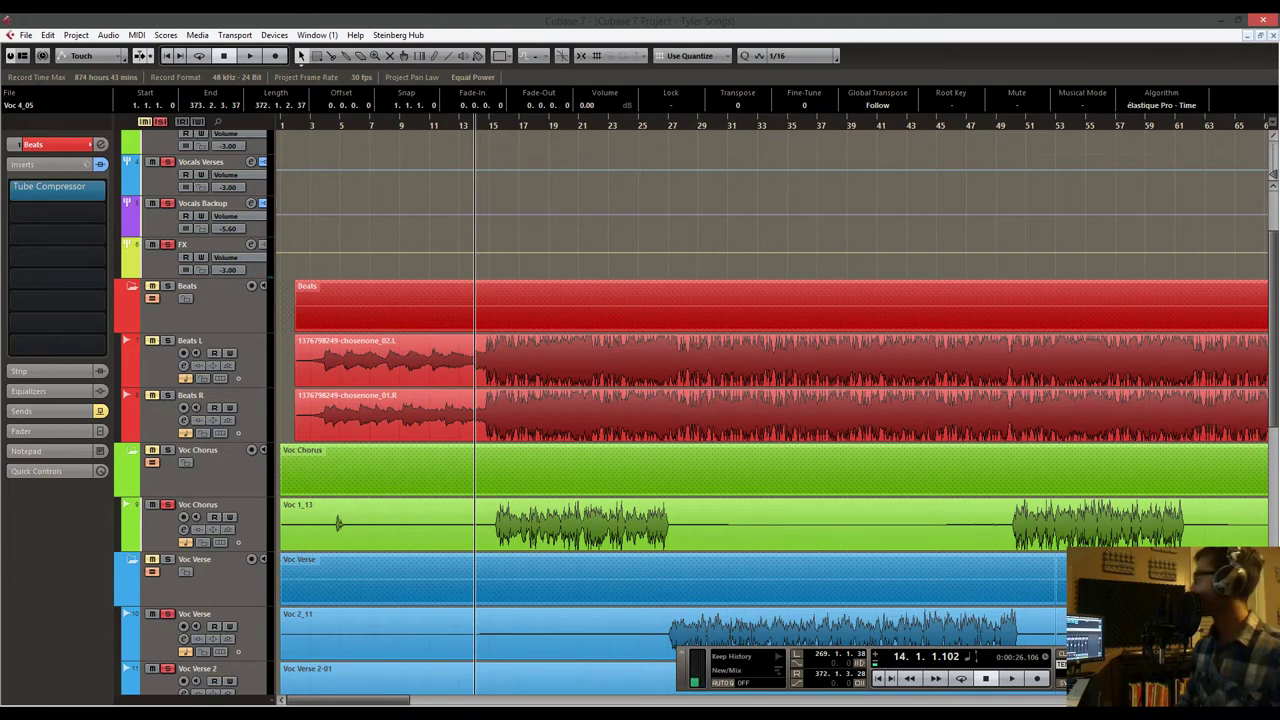
pyautogui.click(100, 163)
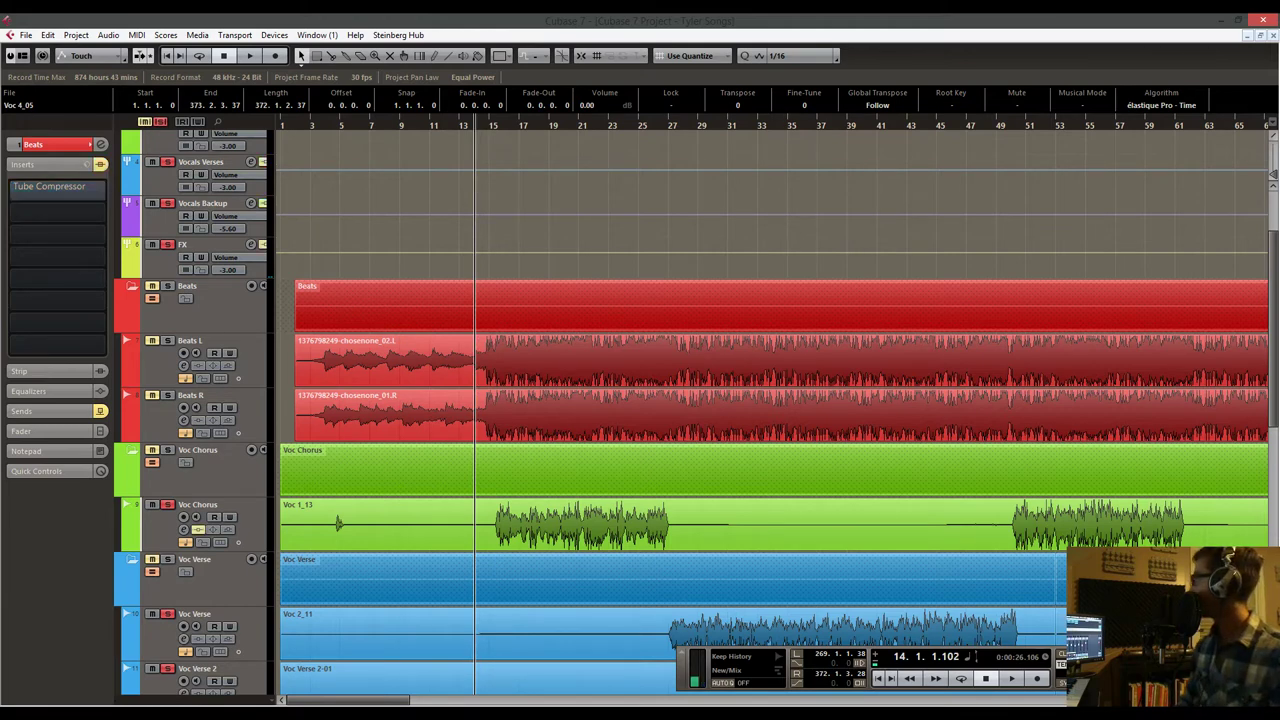
pyautogui.press('space')
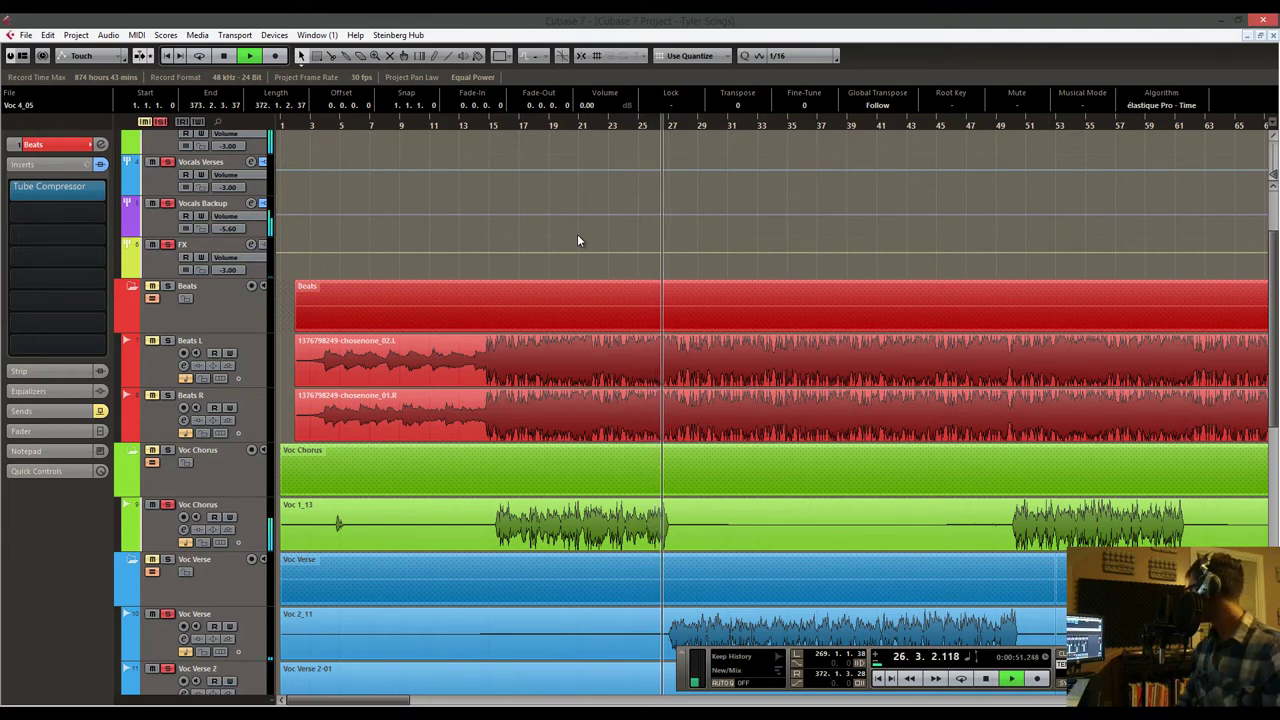
pyautogui.press('space')
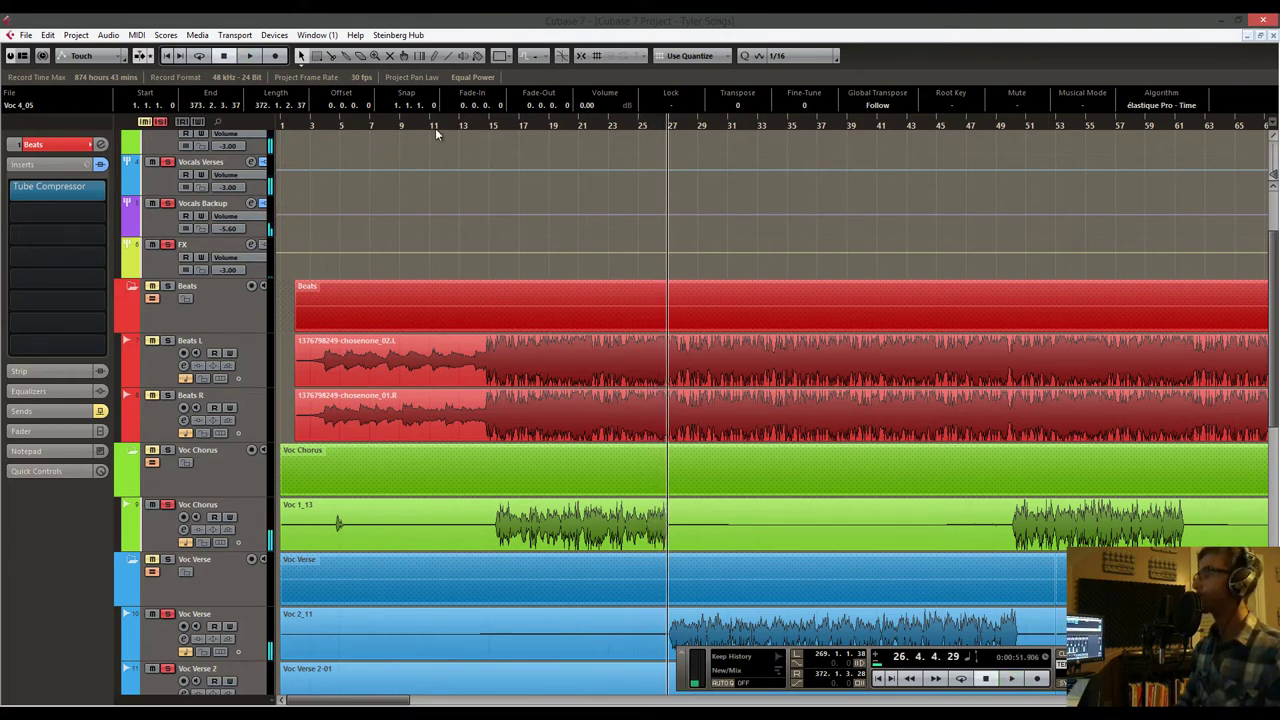
# Step: Zoom the timeline out to show more of the song and return the playhead to the project start
pyautogui.moveTo(458, 128); pyautogui.dragTo(384, 98)
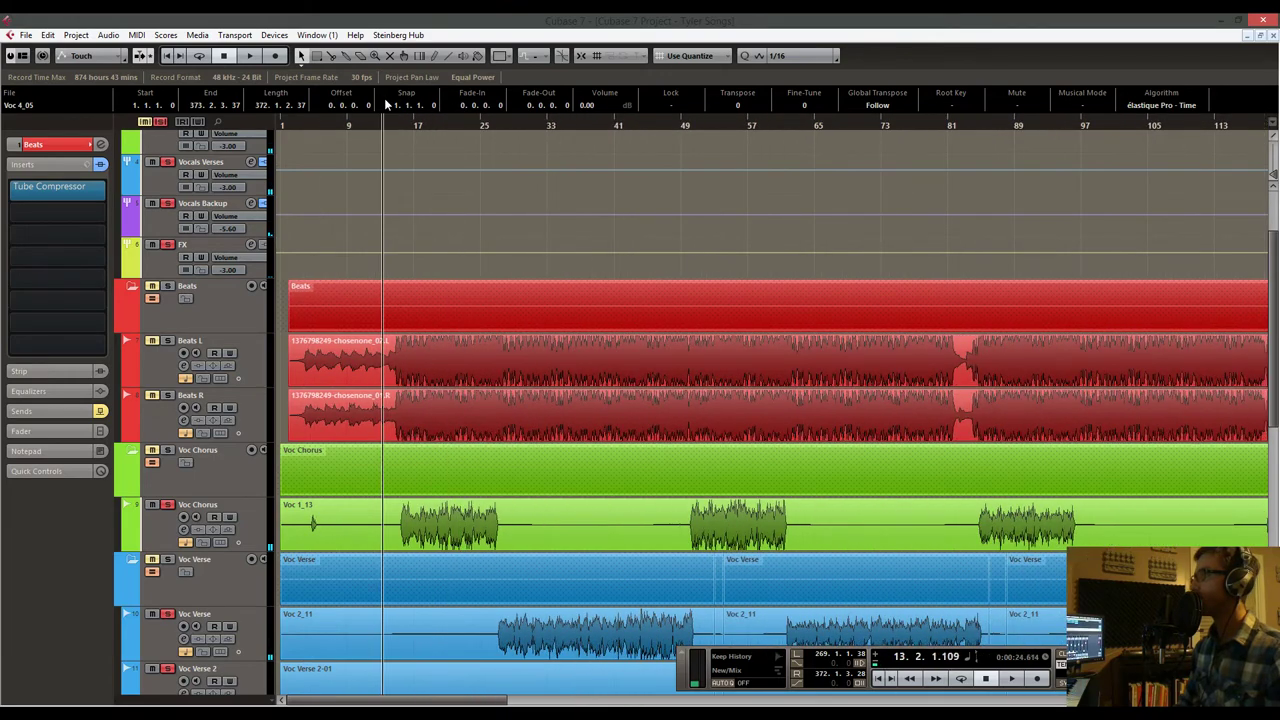
pyautogui.press('Home')
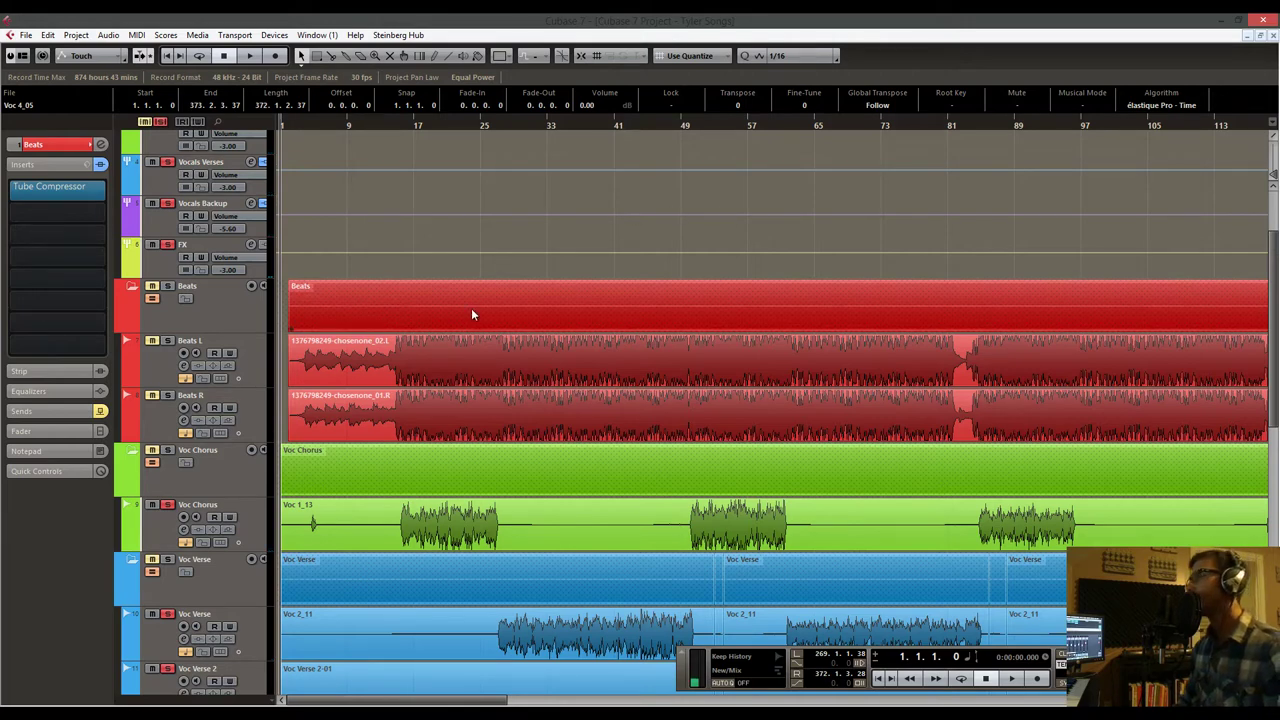
# Step: Turn off the send bypass on the Beats, Vocals and Vocals Chorus groups, checking the Vocals Verses, Vocals Backup and FX groups too
pyautogui.scroll(3, 398, 451)
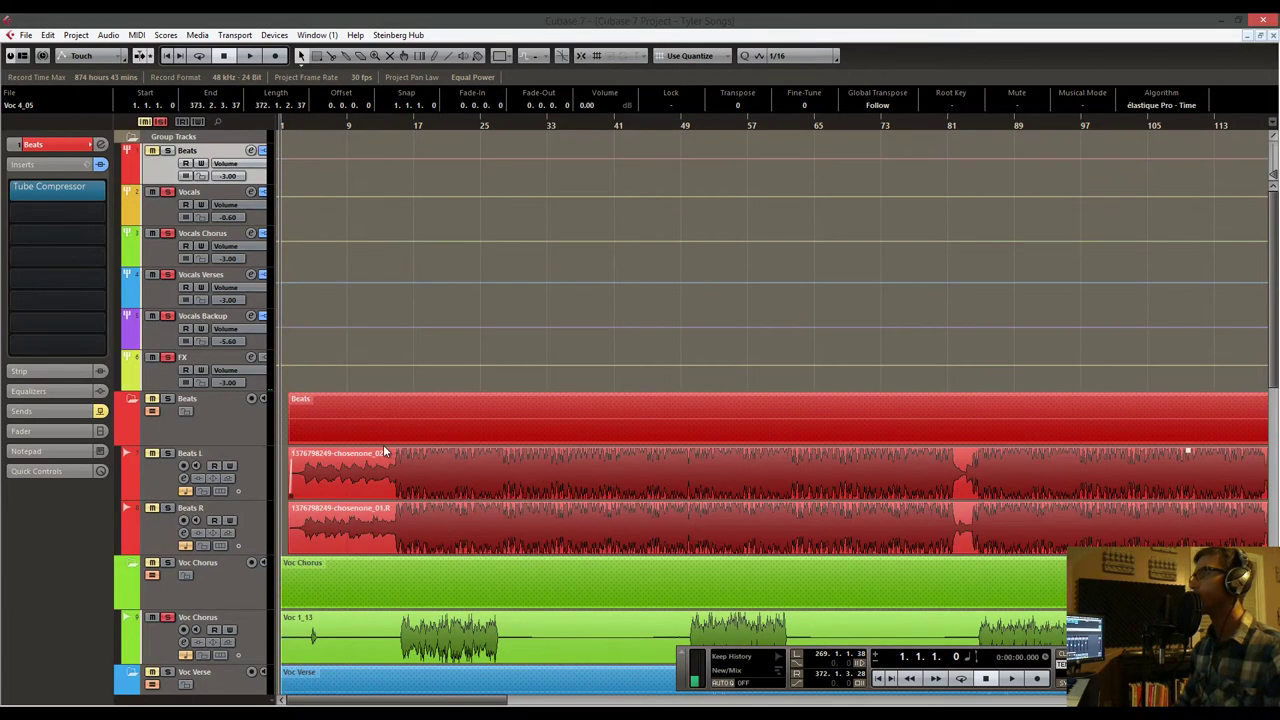
pyautogui.click(100, 411)
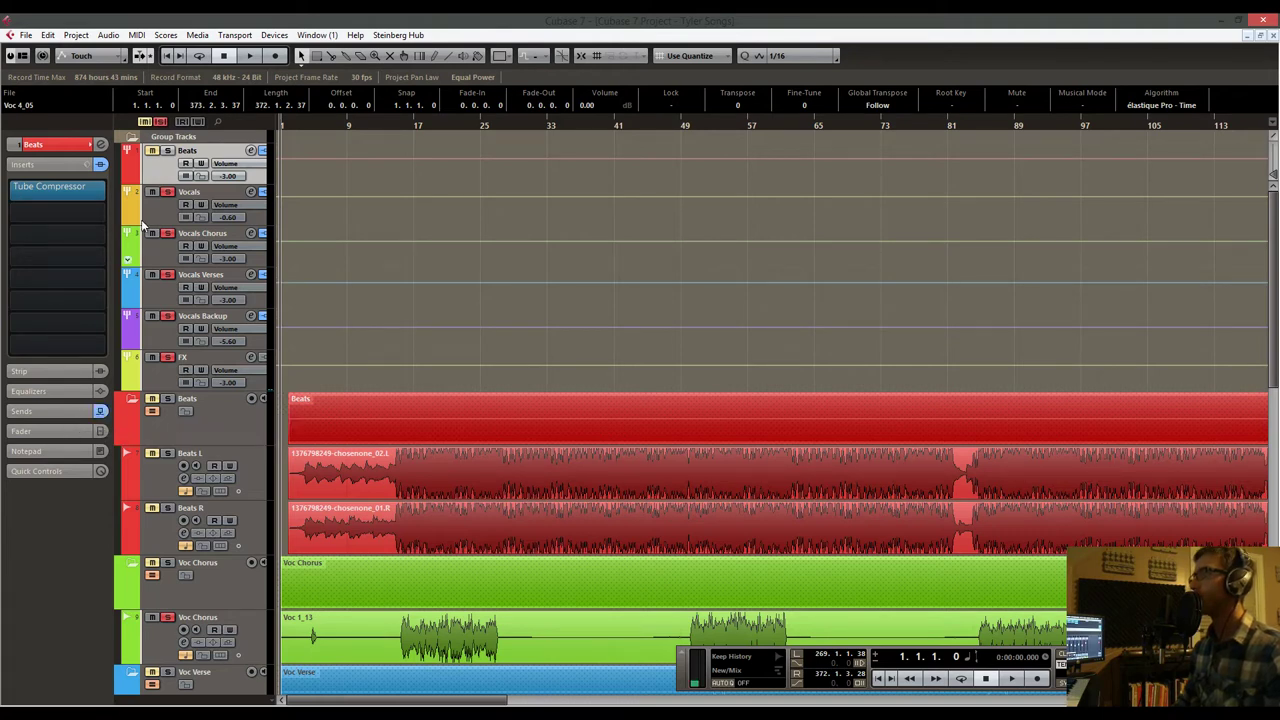
pyautogui.click(153, 222)
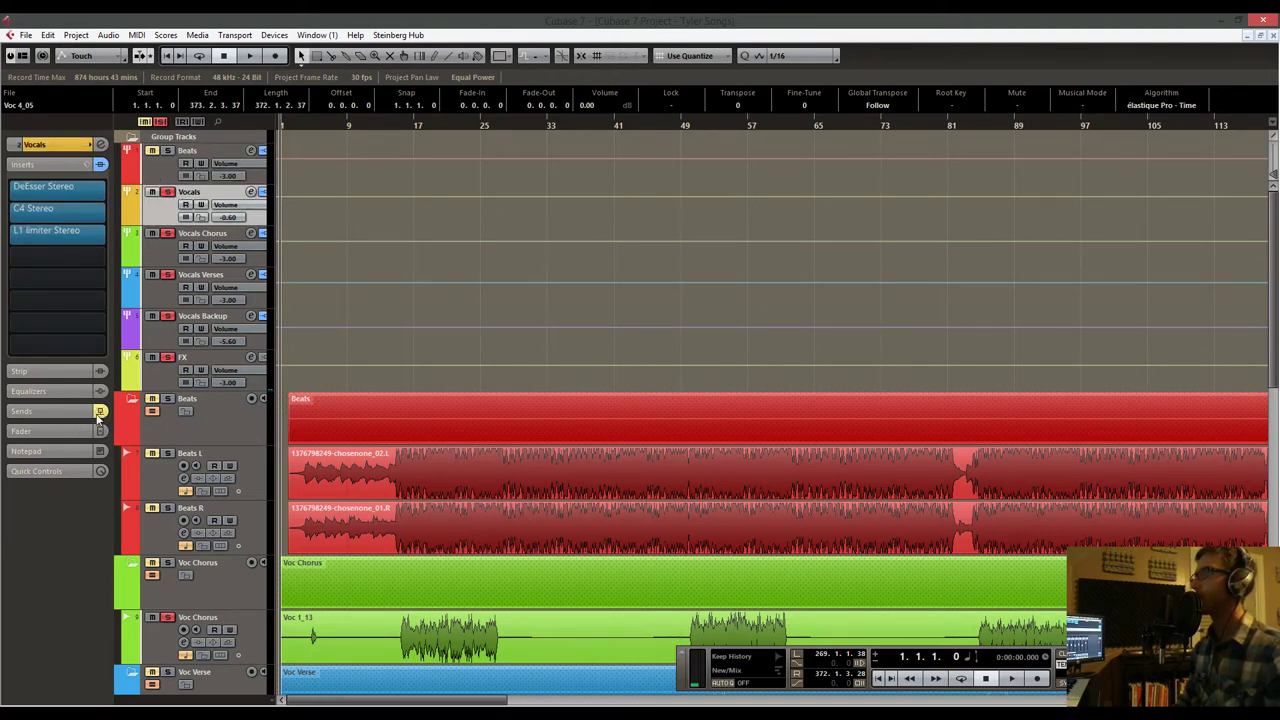
pyautogui.click(100, 413)
pyautogui.click(166, 344)
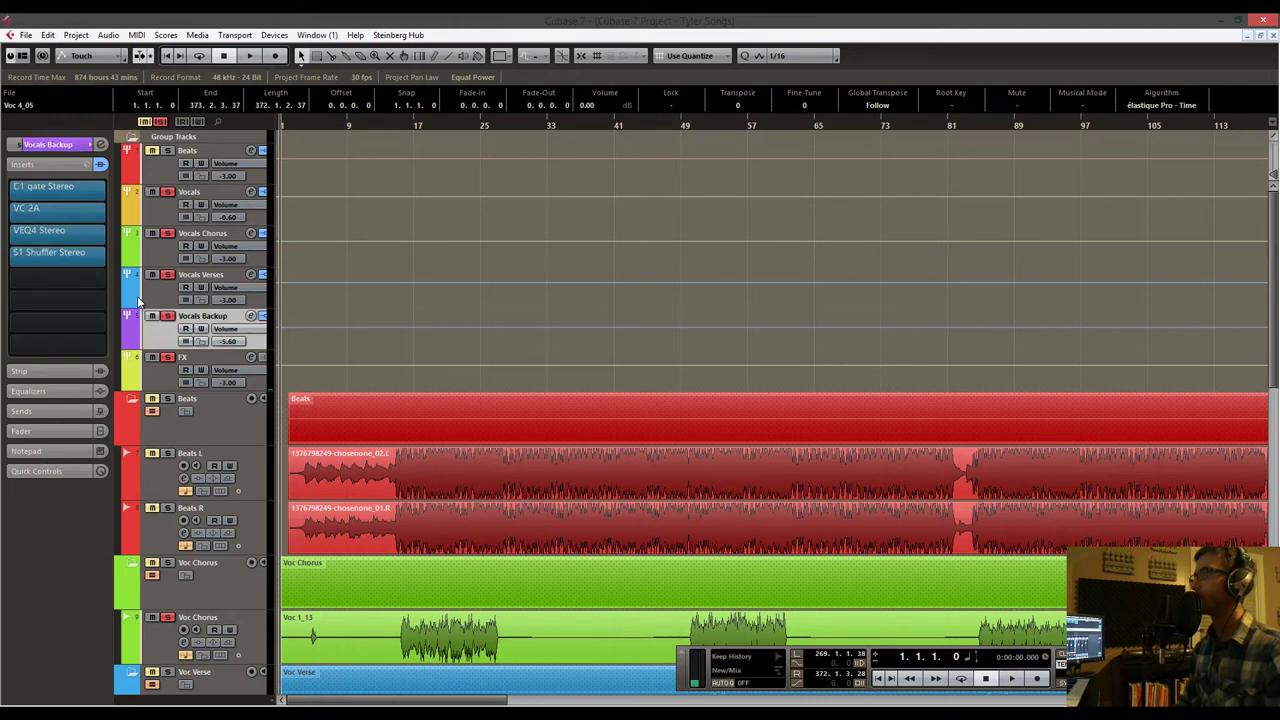
pyautogui.click(167, 218)
pyautogui.click(165, 263)
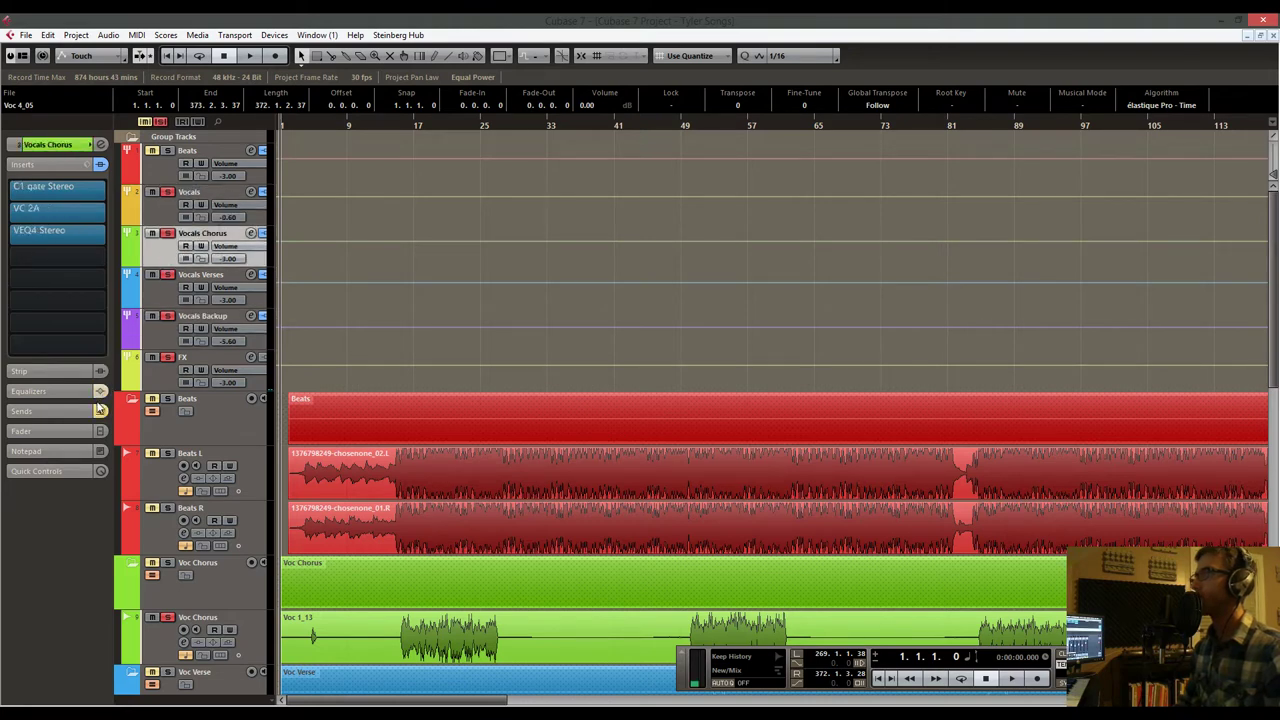
pyautogui.click(100, 411)
pyautogui.click(153, 300)
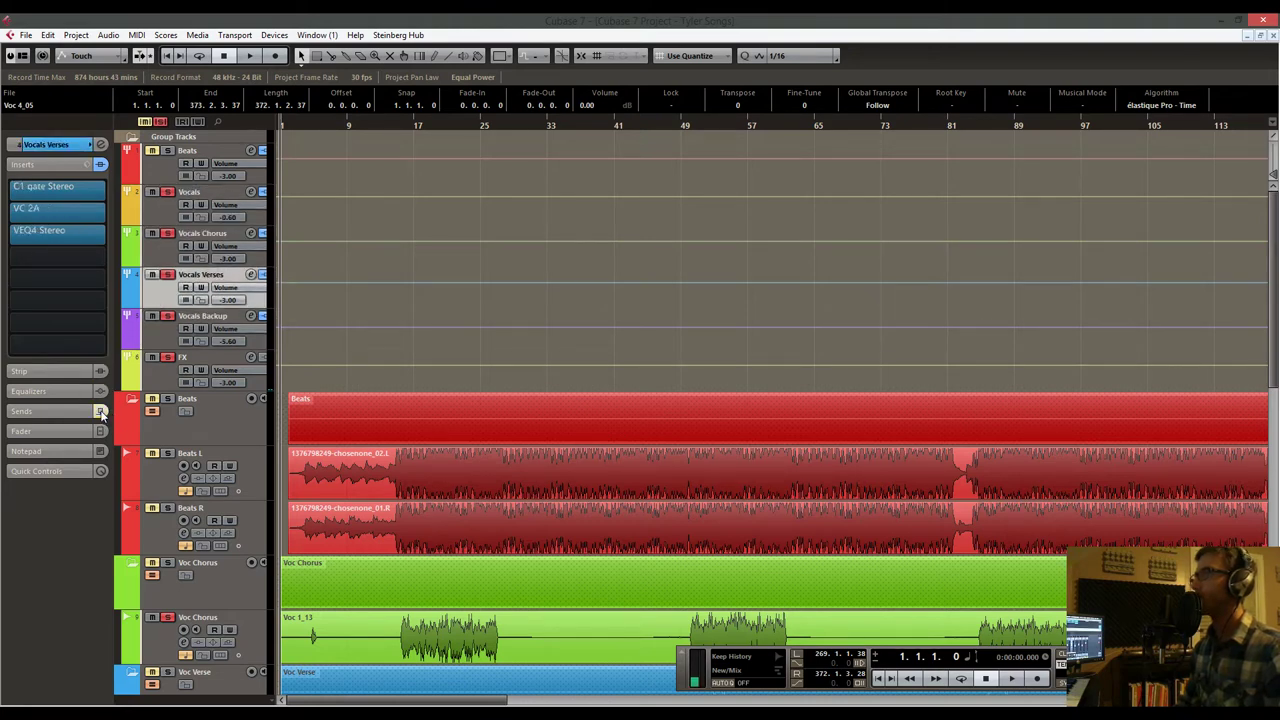
pyautogui.click(155, 337)
pyautogui.click(165, 380)
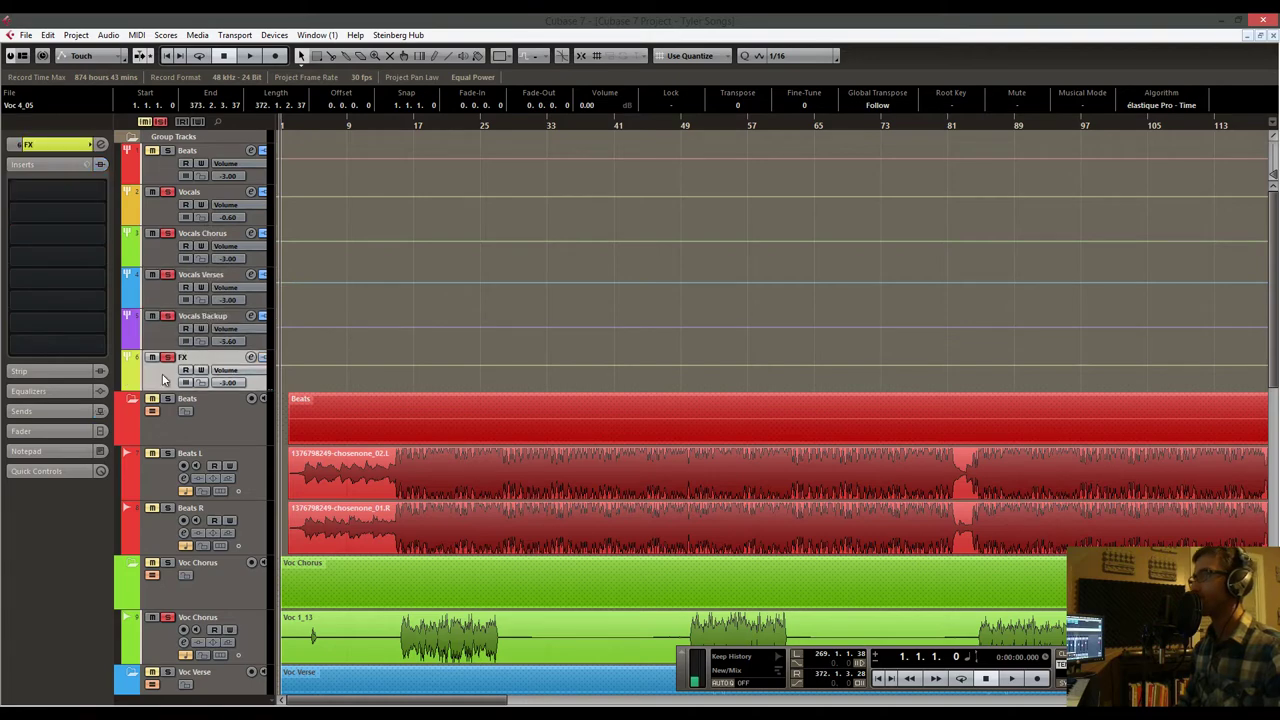
# Step: Inspect the insert effects on the Doubler Delay, Widener Reverb and Parallel Comp FX channels
pyautogui.scroll(-10, 295, 386)
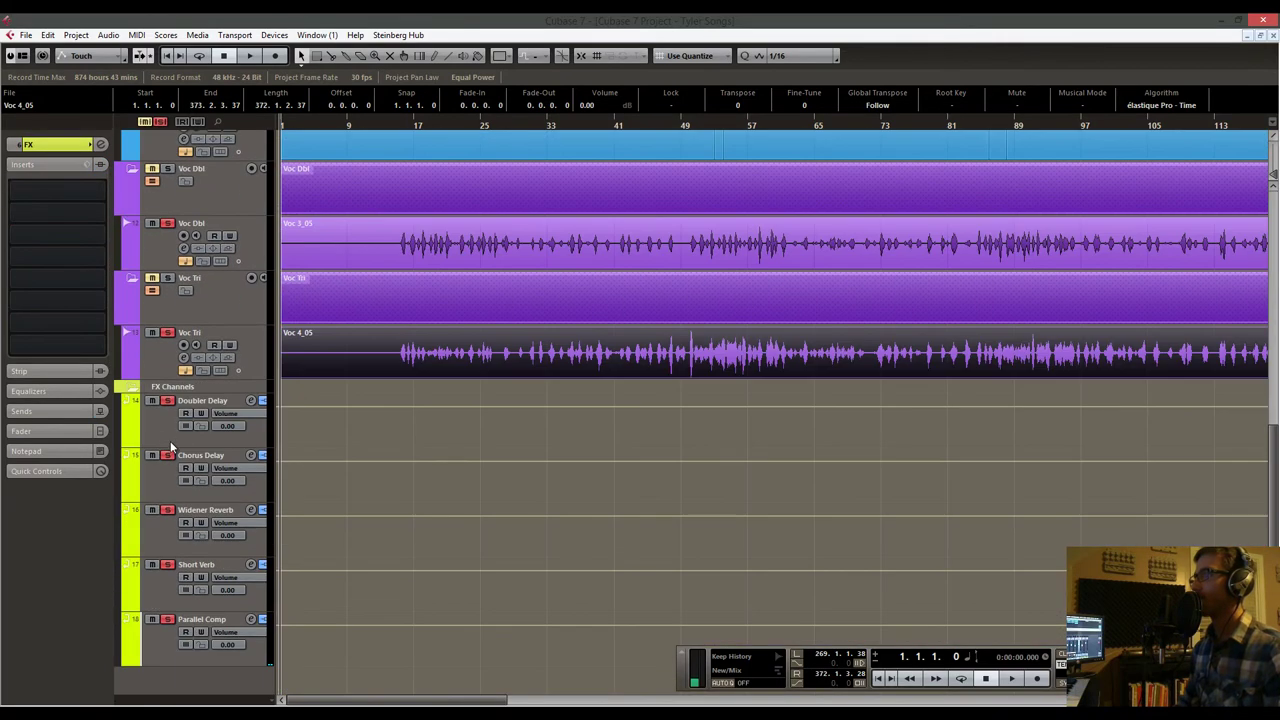
pyautogui.click(158, 429)
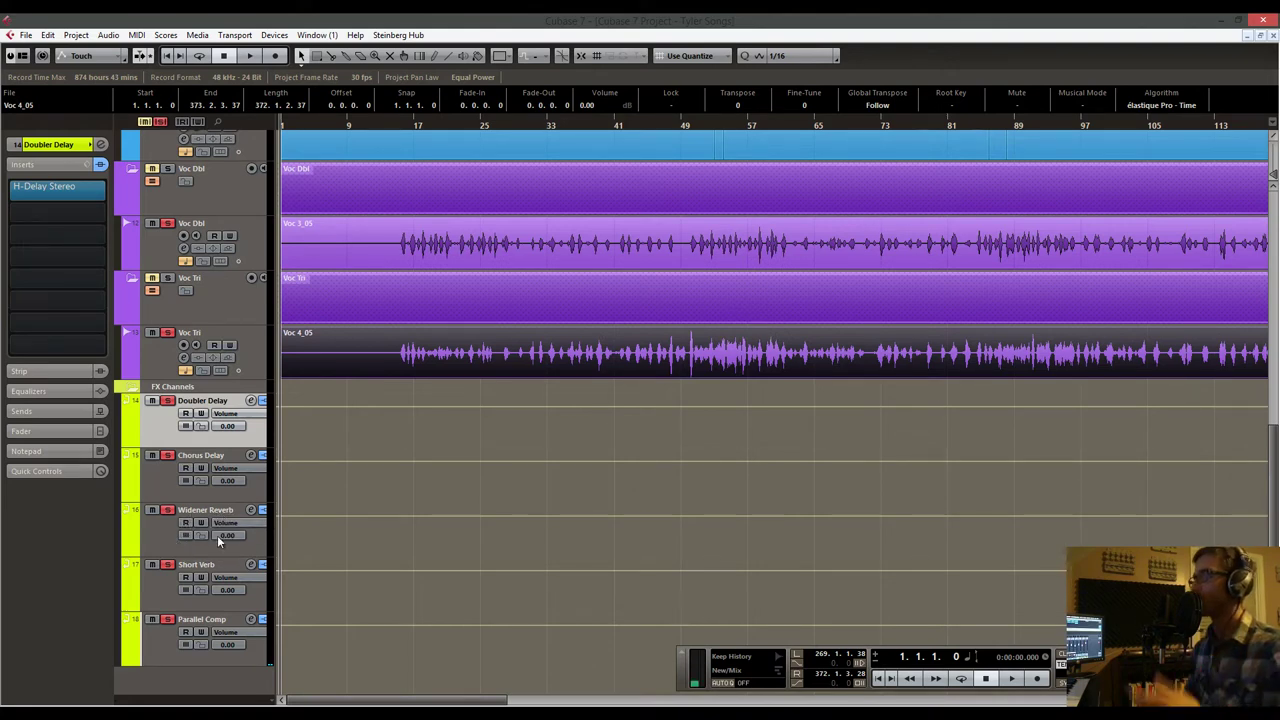
pyautogui.click(206, 511)
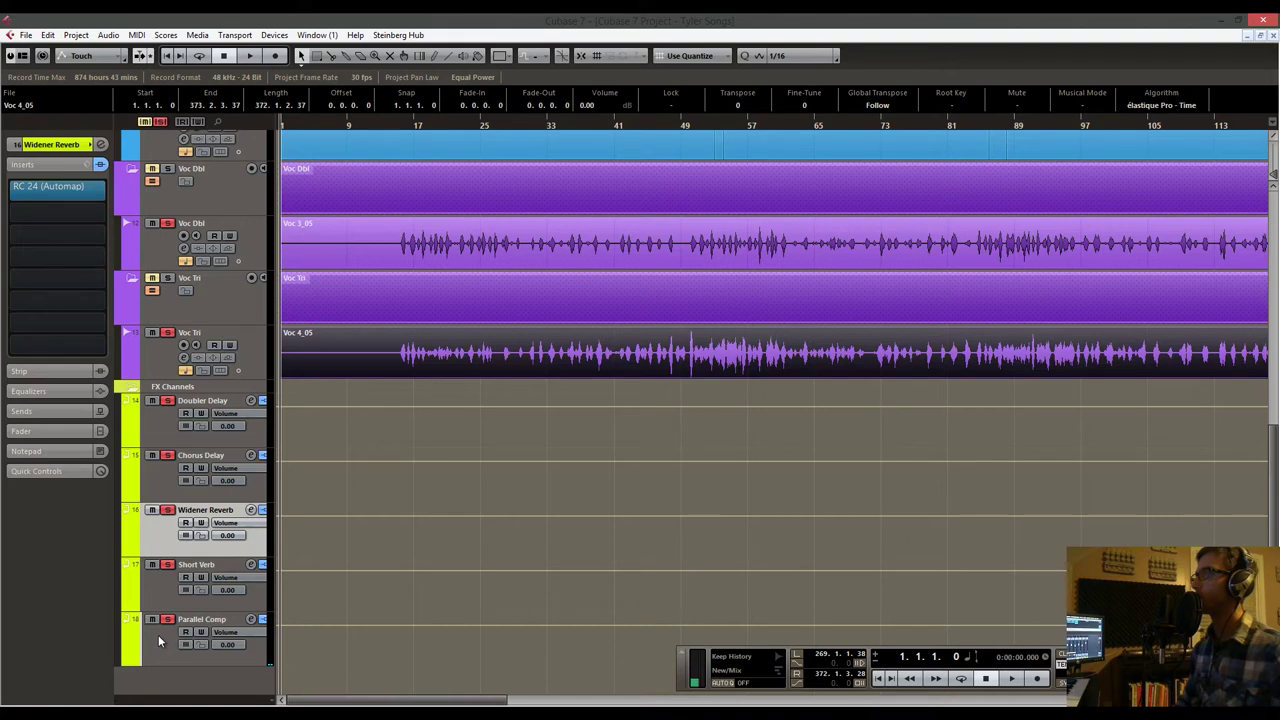
pyautogui.click(450, 364)
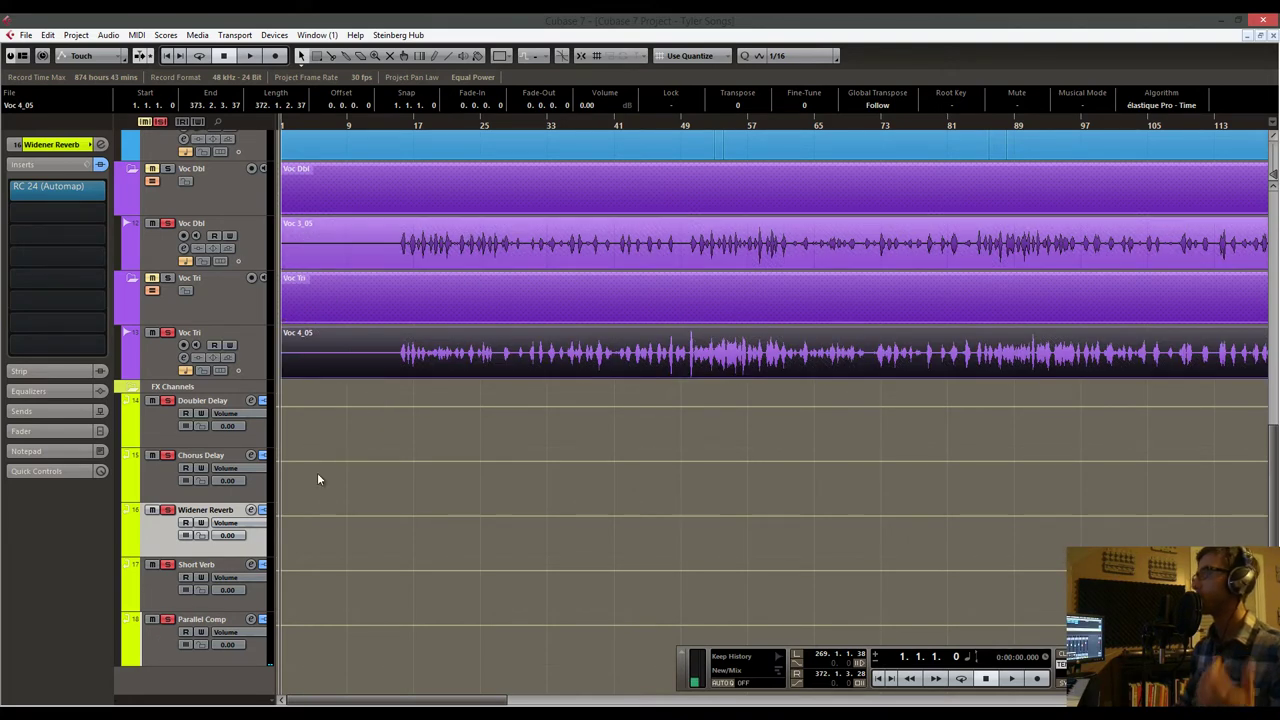
pyautogui.click(158, 641)
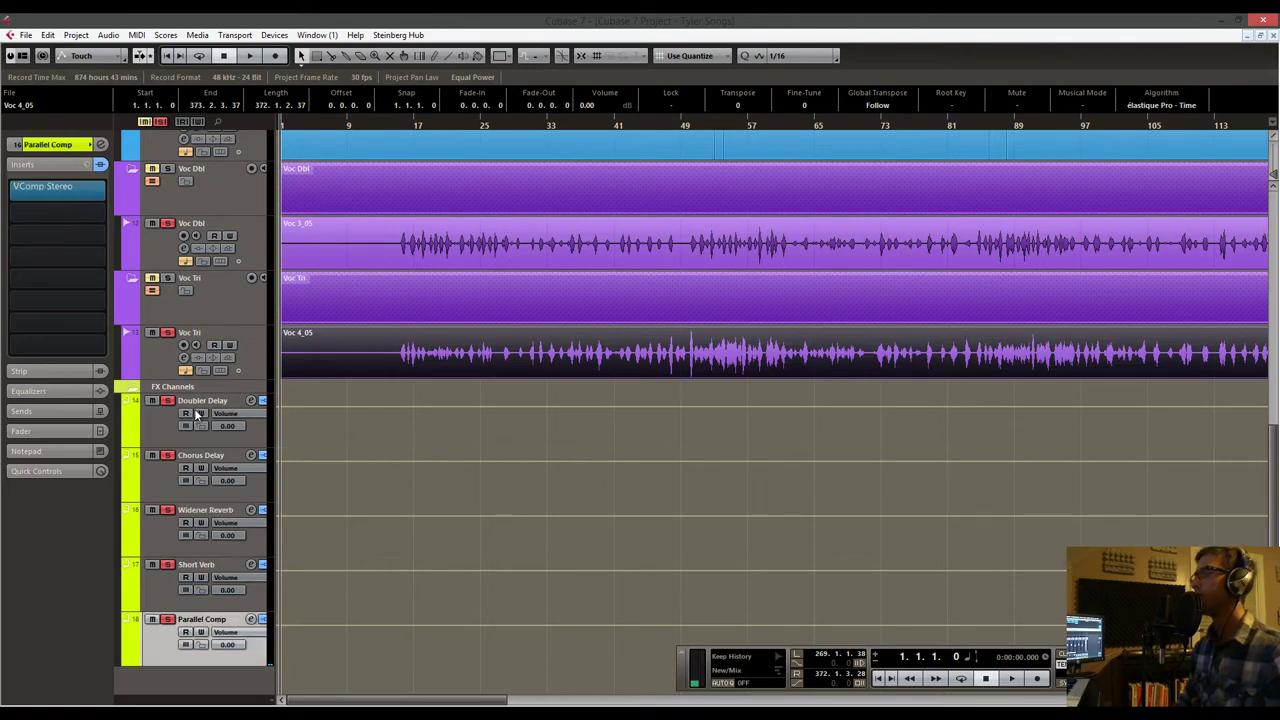
# Step: Select the Beats group and show its sends
pyautogui.scroll(4, 302, 395)
pyautogui.scroll(8, 302, 395)
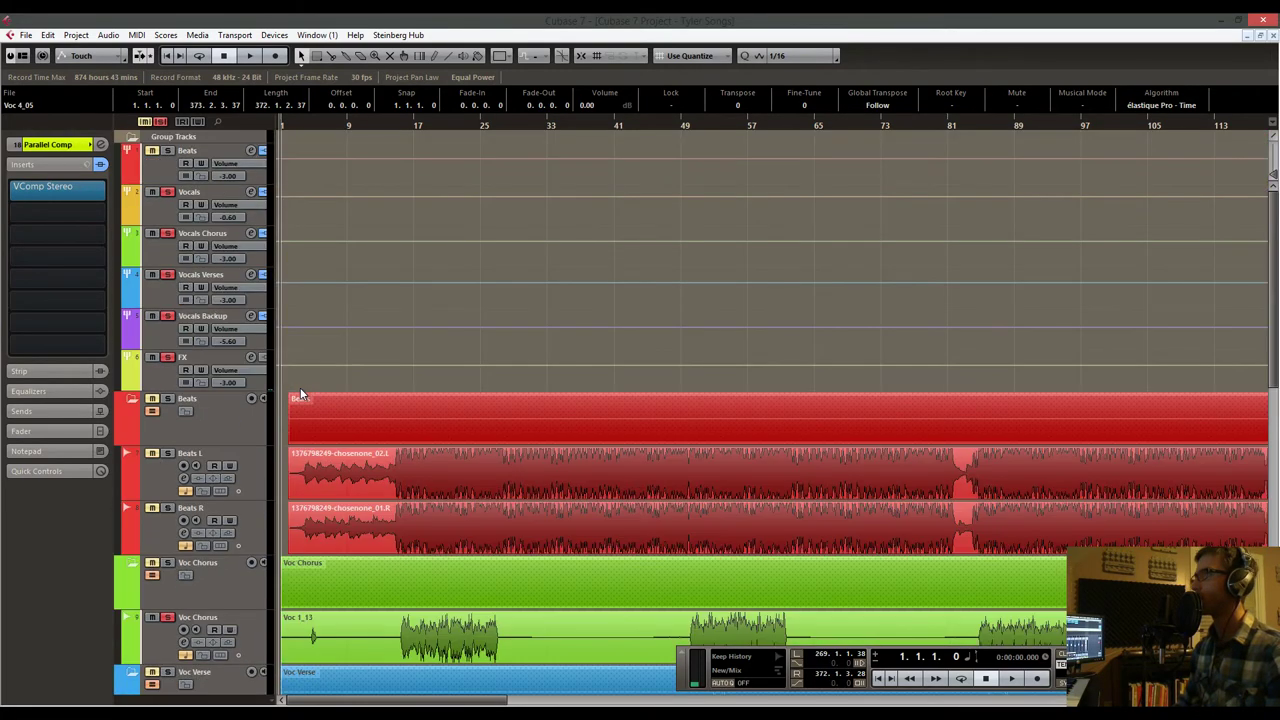
pyautogui.click(168, 180)
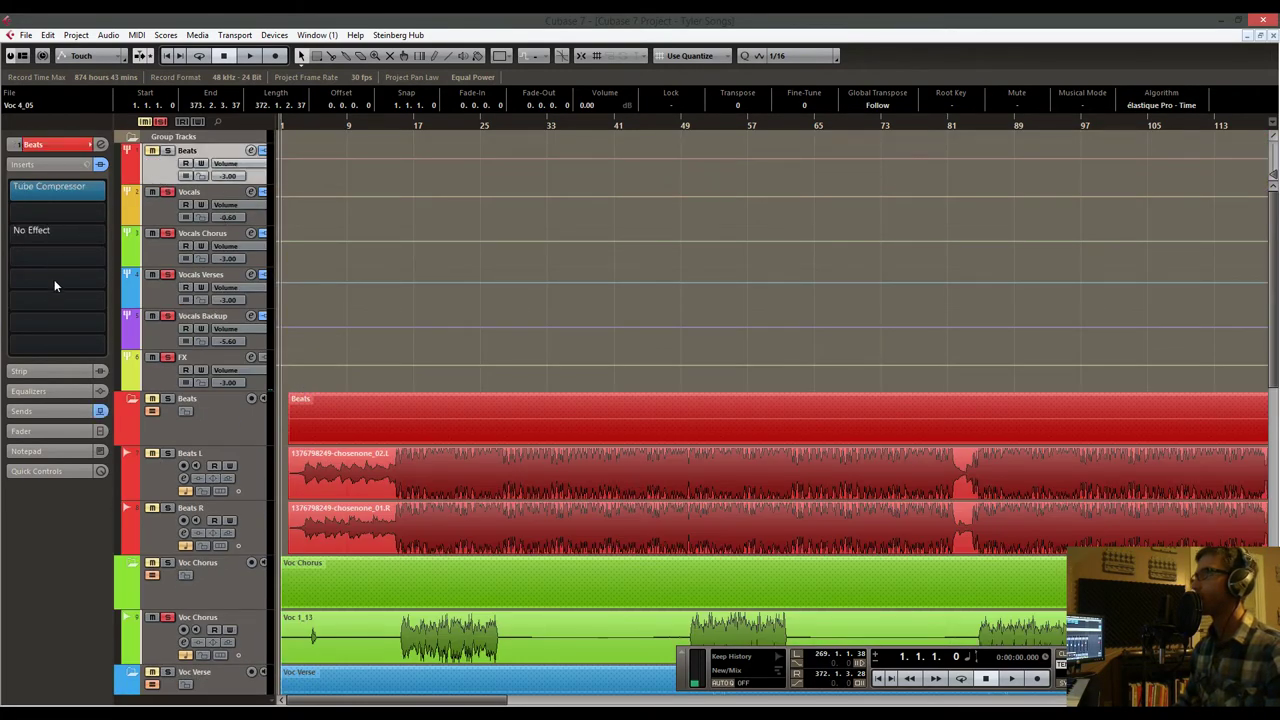
pyautogui.click(60, 411)
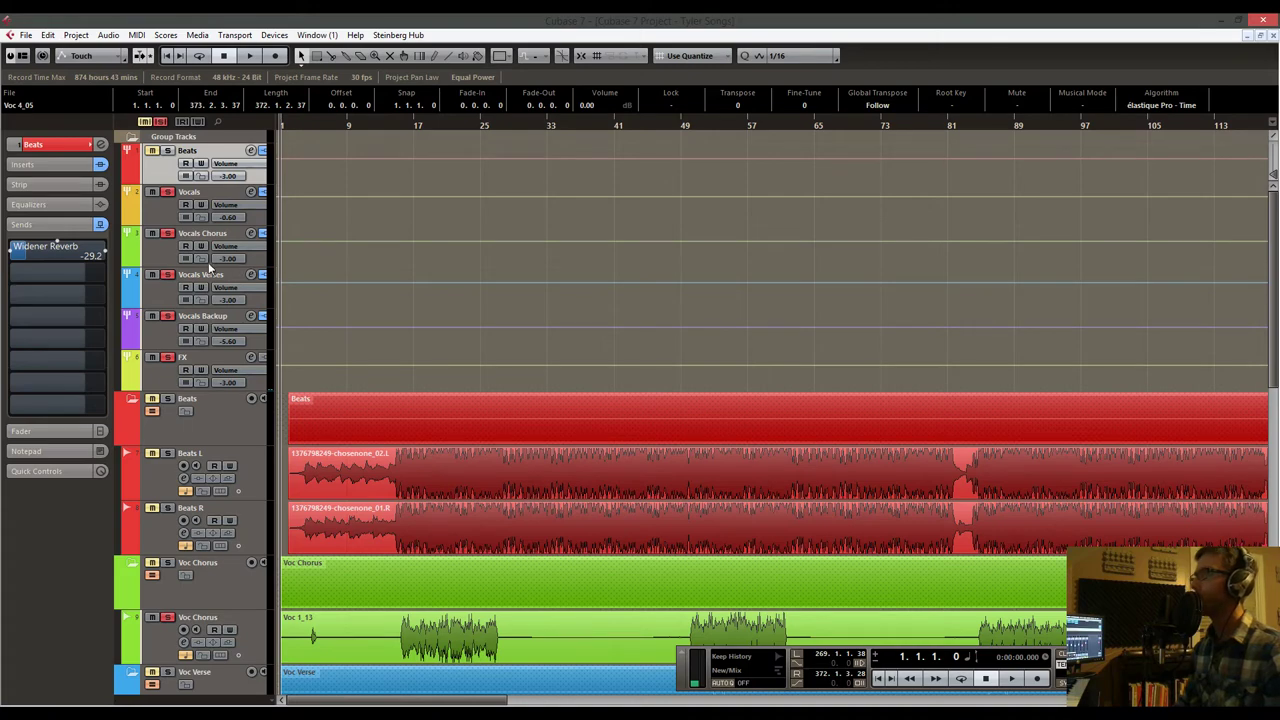
# Step: Check the Widener Reverb channel and the Vocals group's sends, and return to the Beats group's reverb send for comparison
pyautogui.scroll(-10, 265, 231)
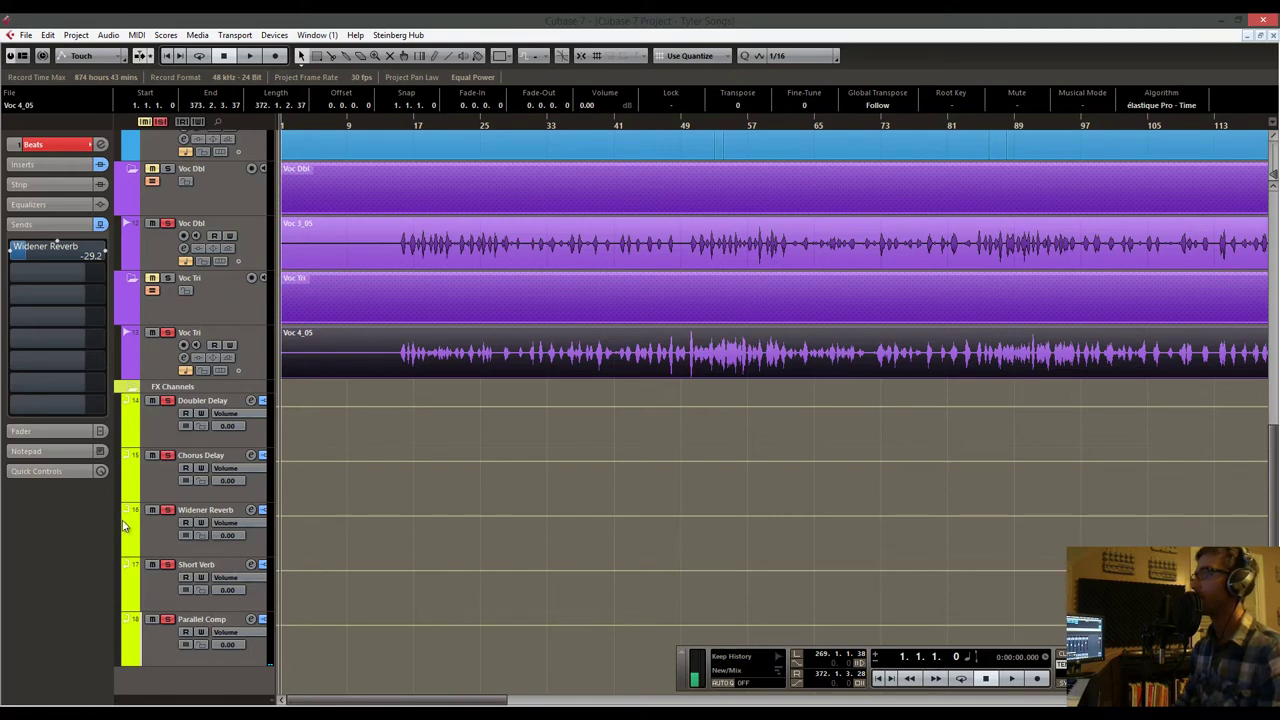
pyautogui.click(157, 527)
pyautogui.scroll(10, 229, 506)
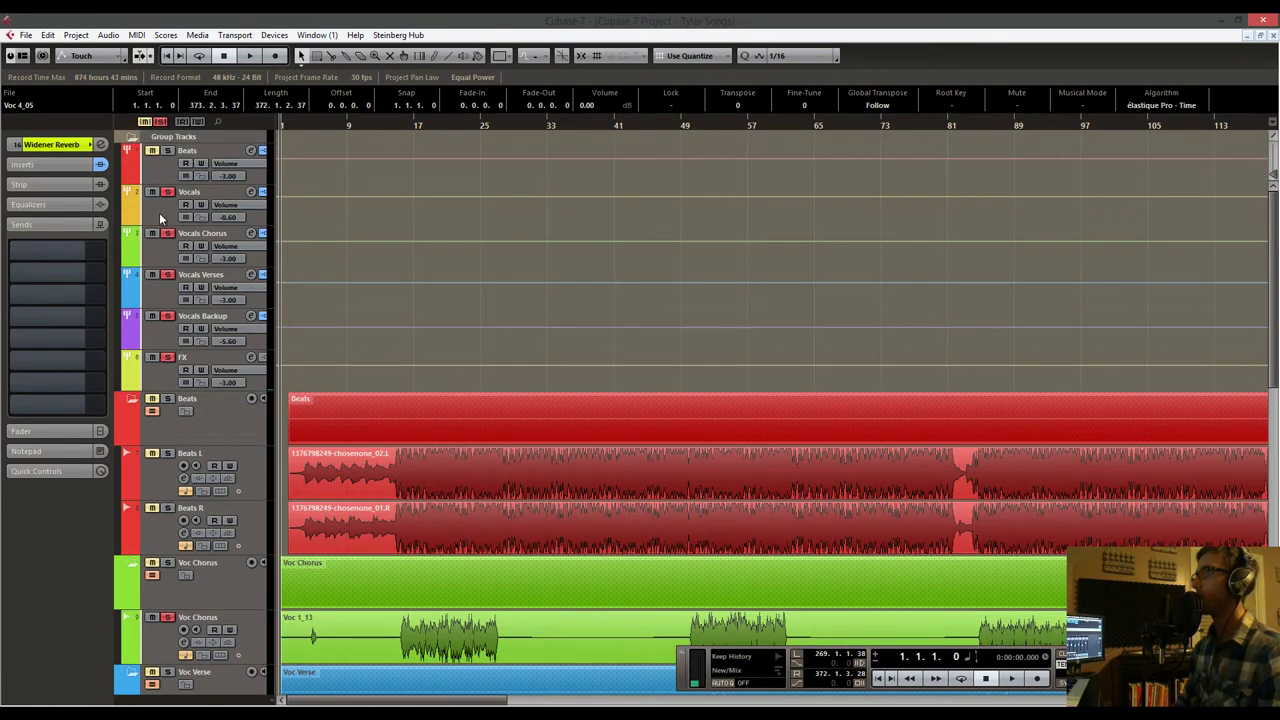
pyautogui.click(160, 215)
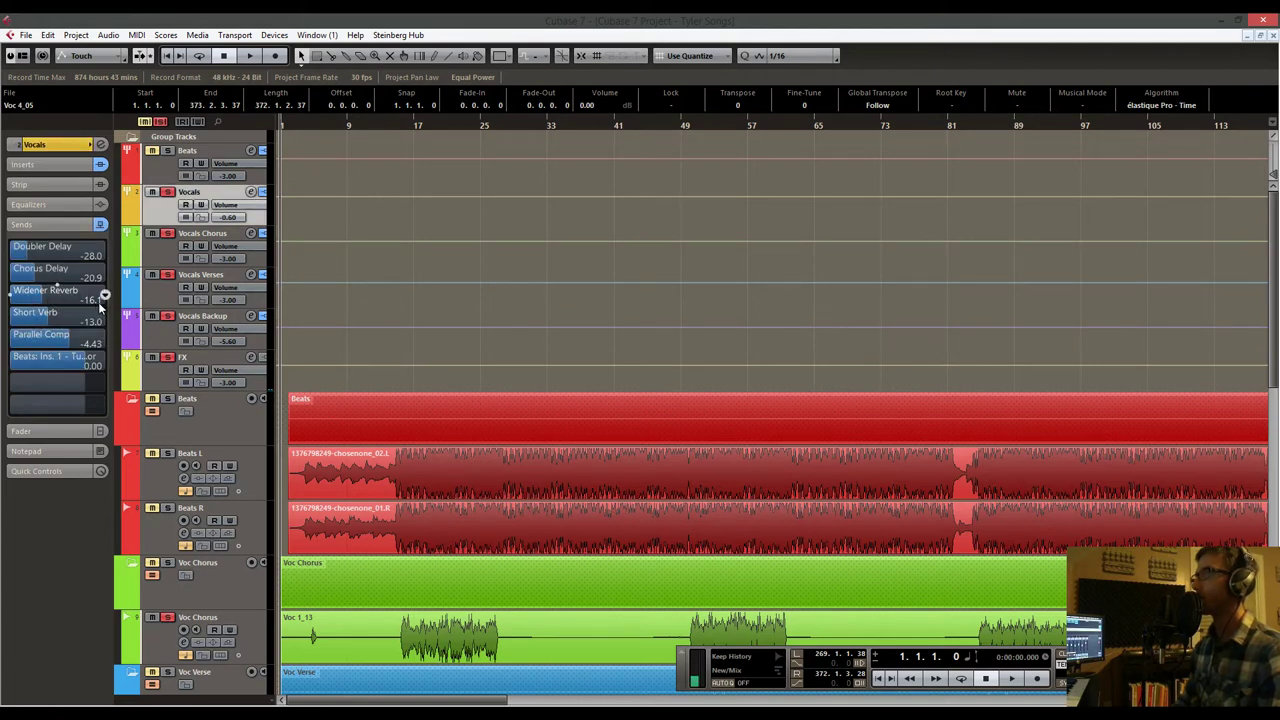
pyautogui.click(170, 167)
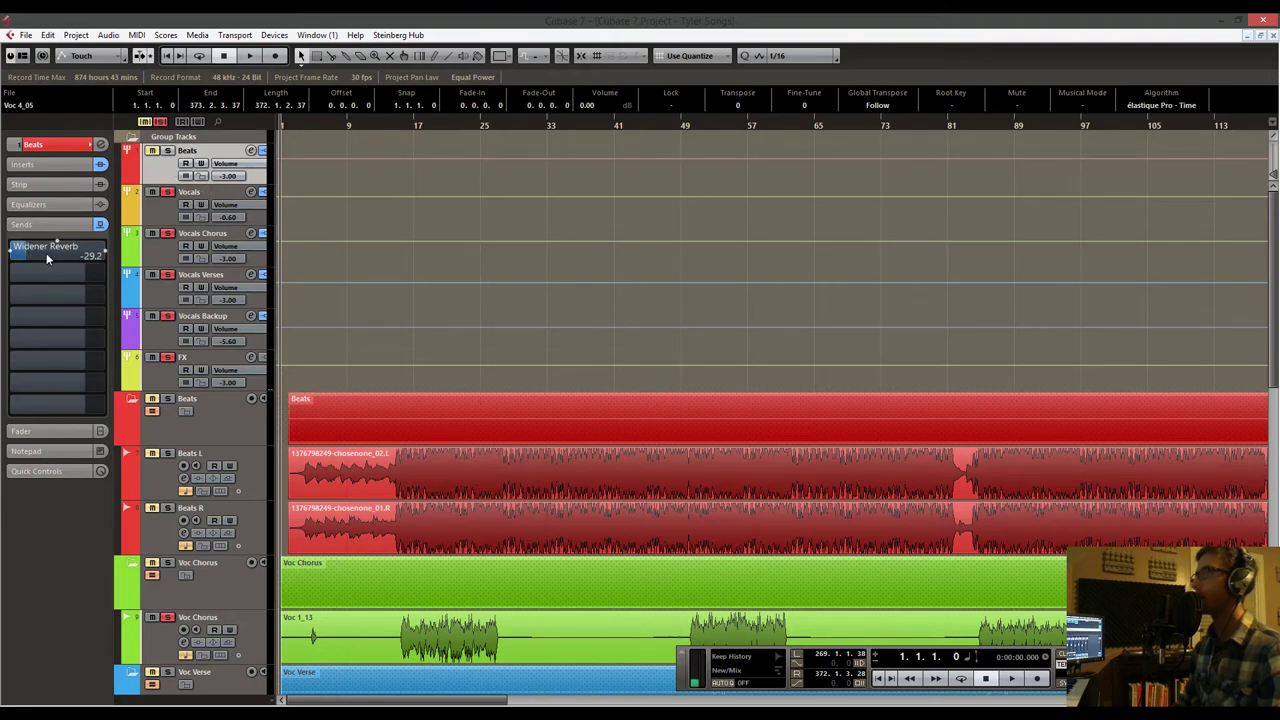
# Step: Compare the Beats group's insert and reverb send with the Vocals group's sends
pyautogui.click(58, 162)
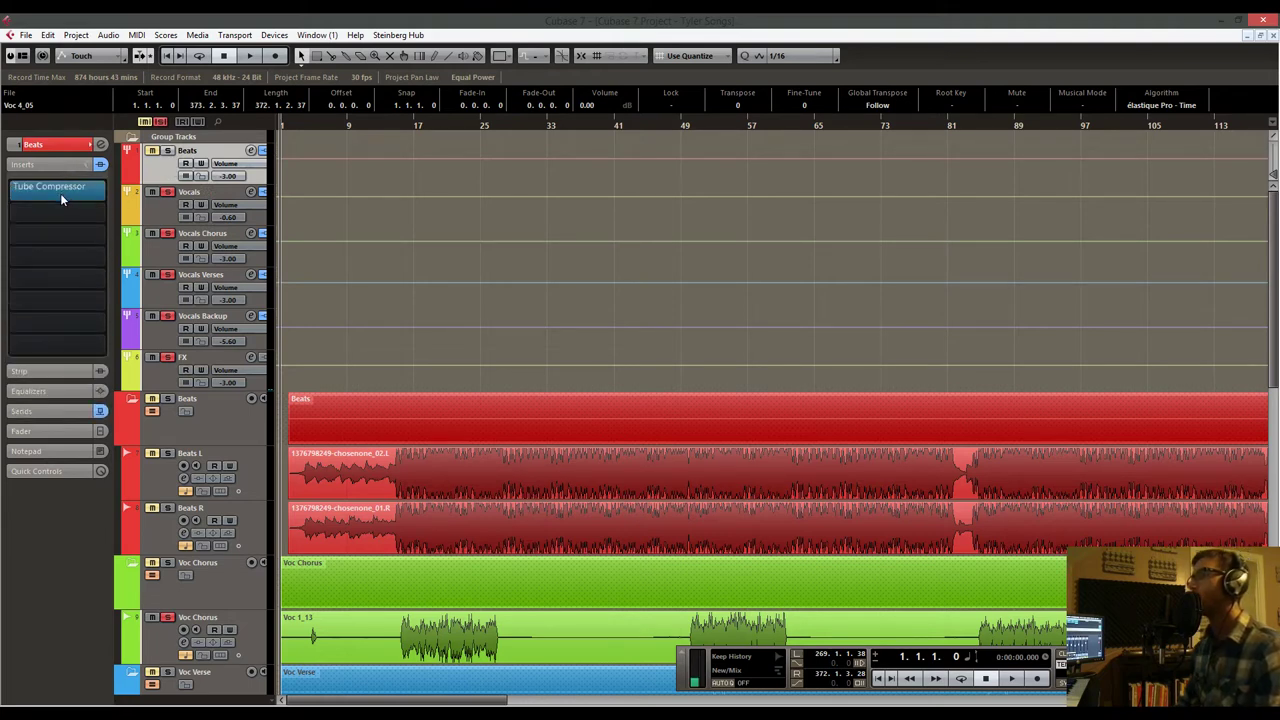
pyautogui.click(61, 410)
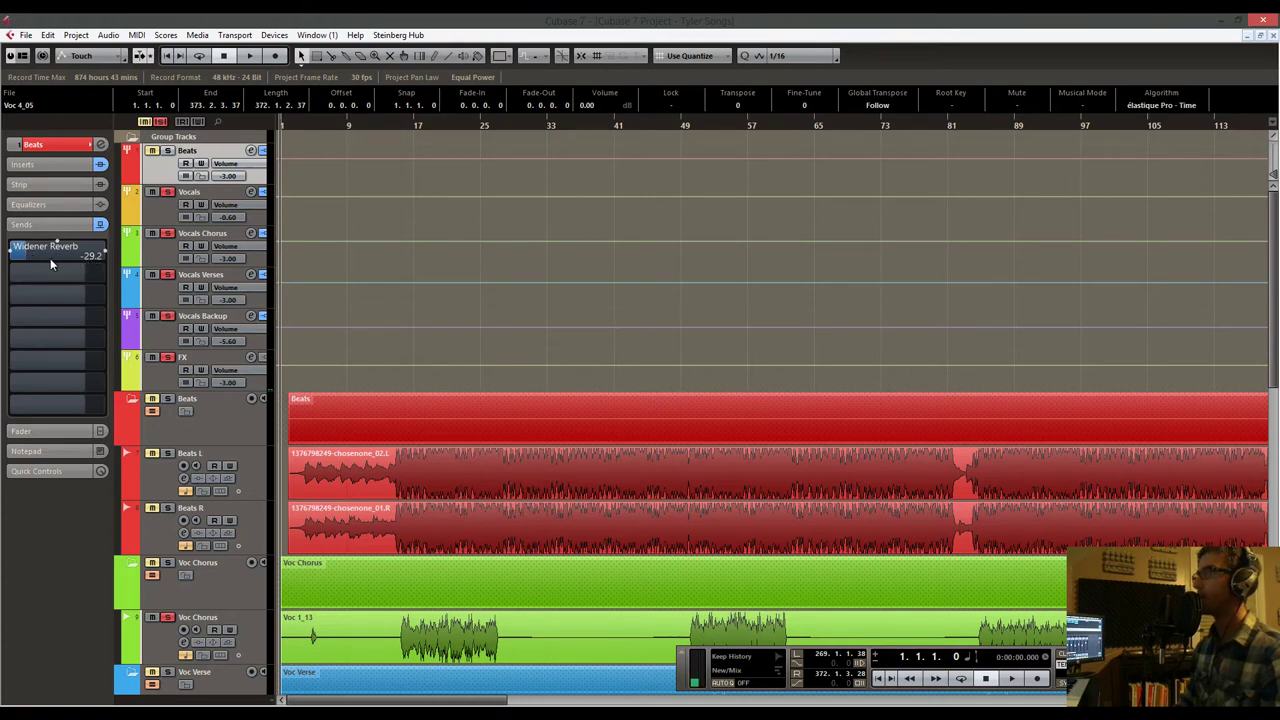
pyautogui.click(154, 219)
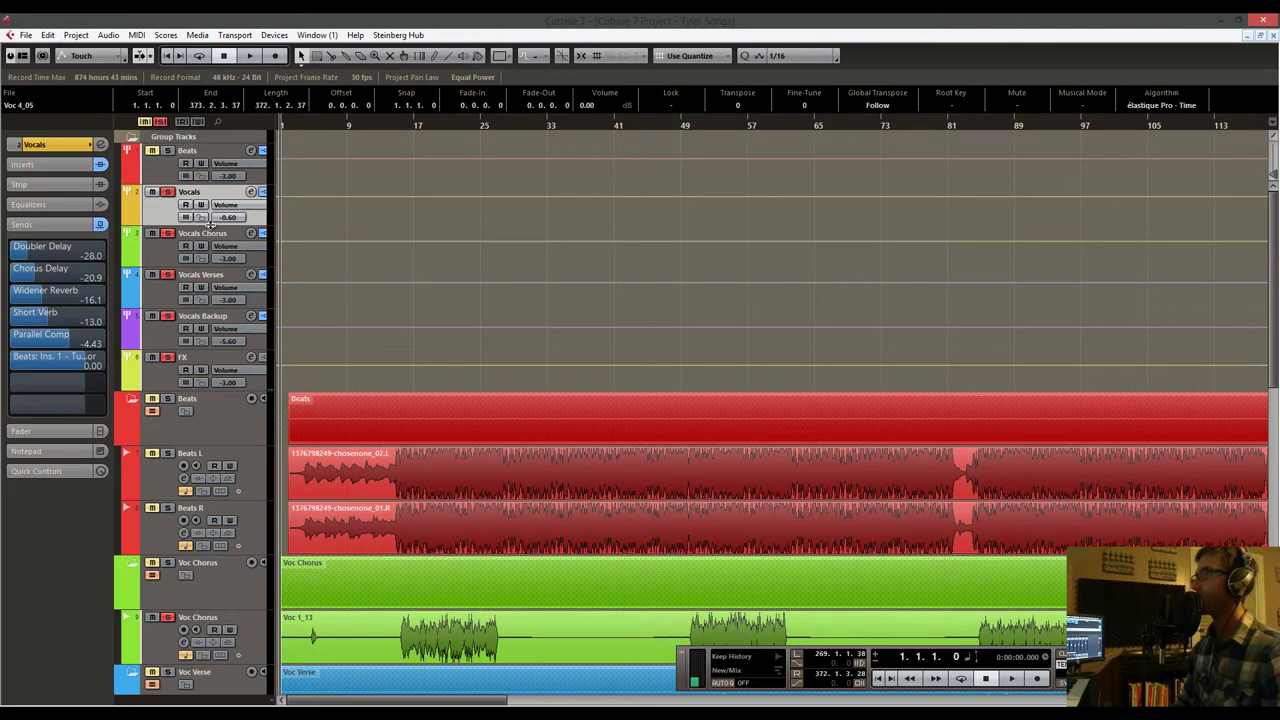
pyautogui.scroll(-3, 175, 205)
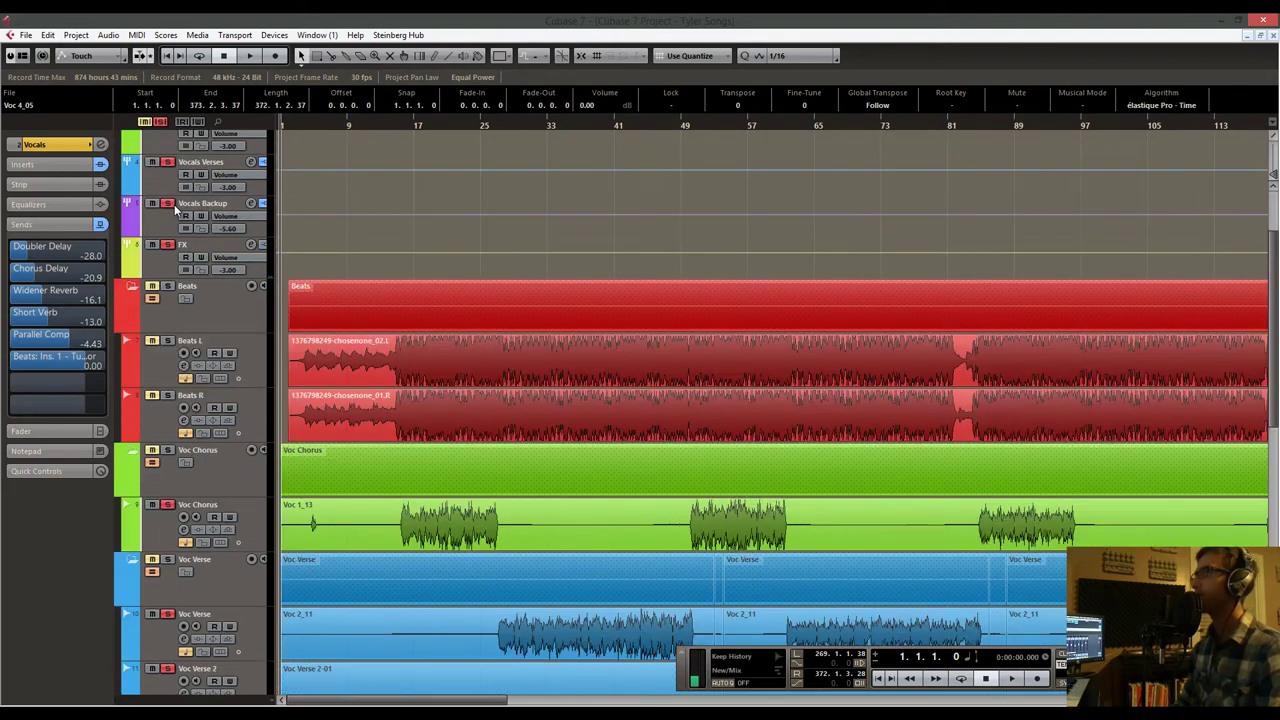
pyautogui.scroll(3, 174, 205)
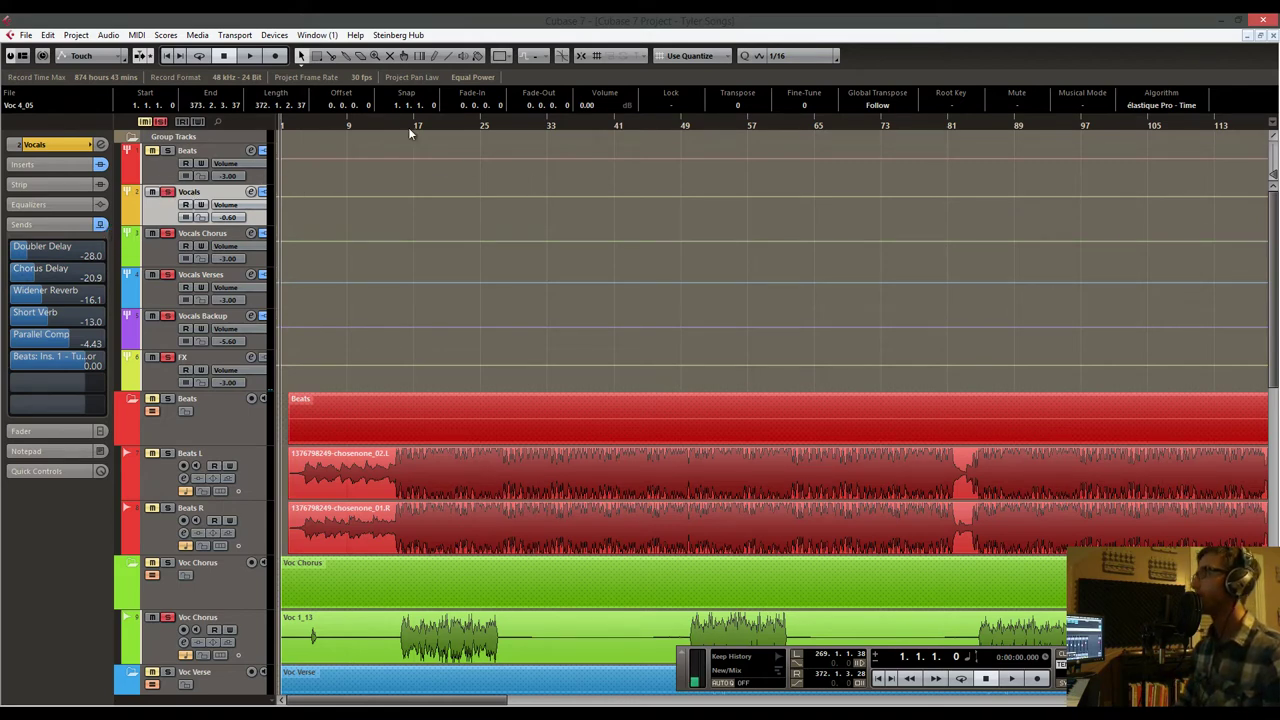
# Step: Position the playhead just before the first chorus and play its opening with the inserts bypassed
pyautogui.moveTo(408, 127); pyautogui.dragTo(384, 122)
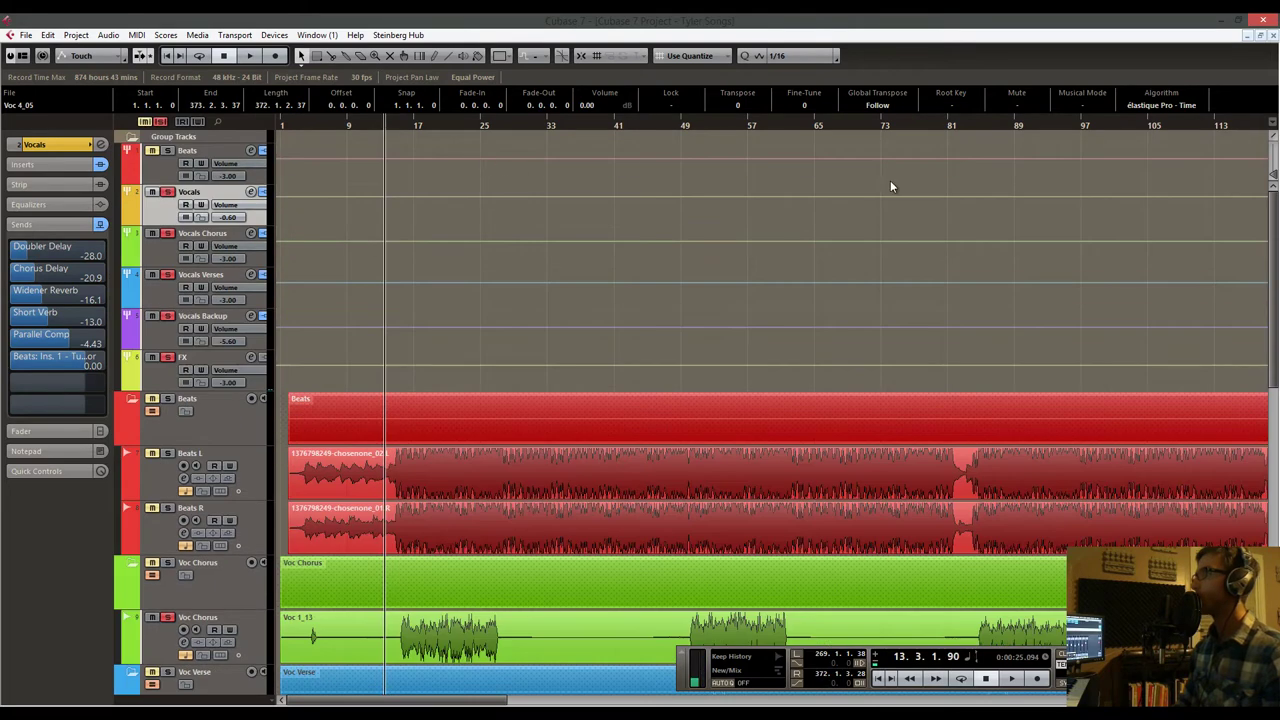
pyautogui.click(395, 122)
pyautogui.press('space')
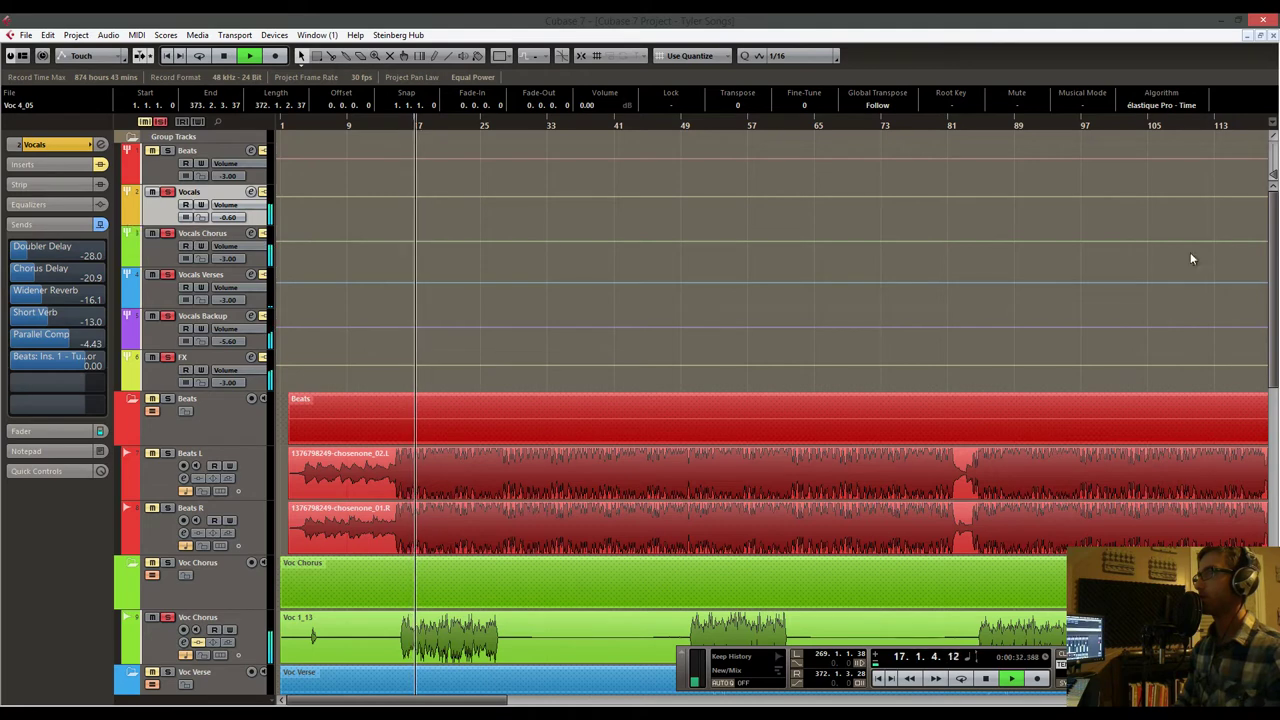
pyautogui.press('space')
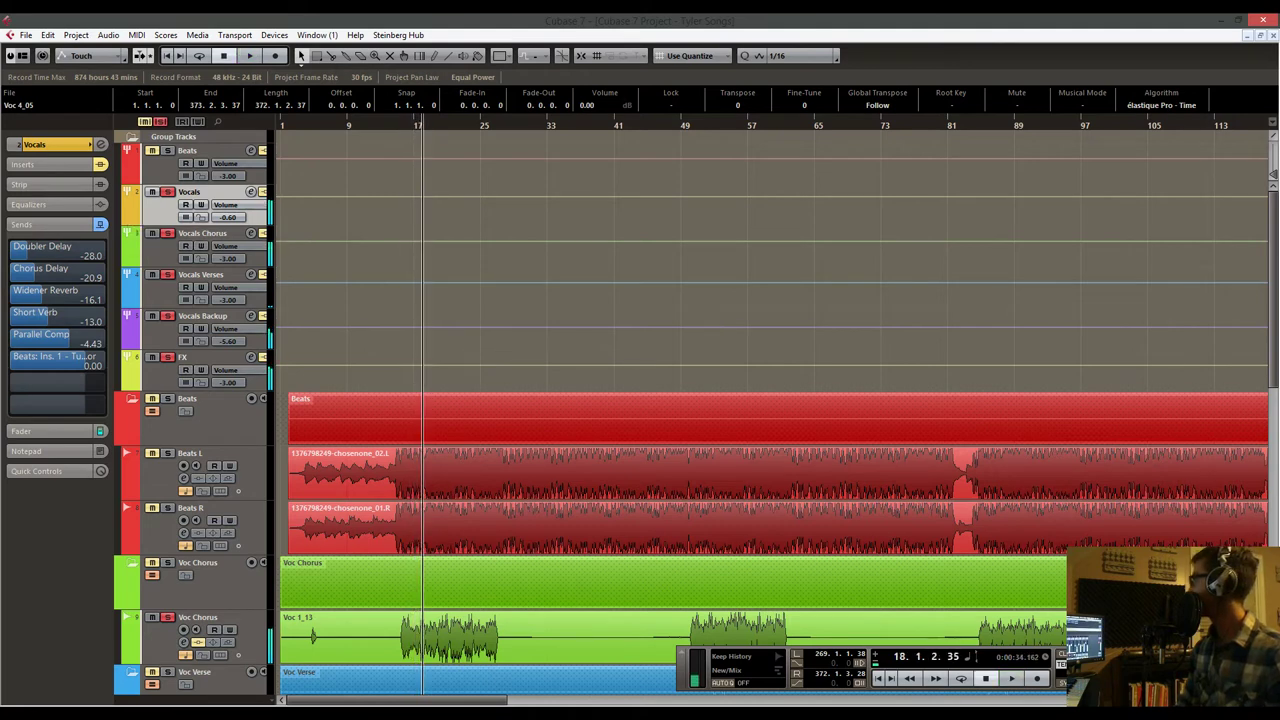
# Step: Replay the first chorus from bar 14 to compare the bypassed mix with the processed mix
pyautogui.click(395, 125)
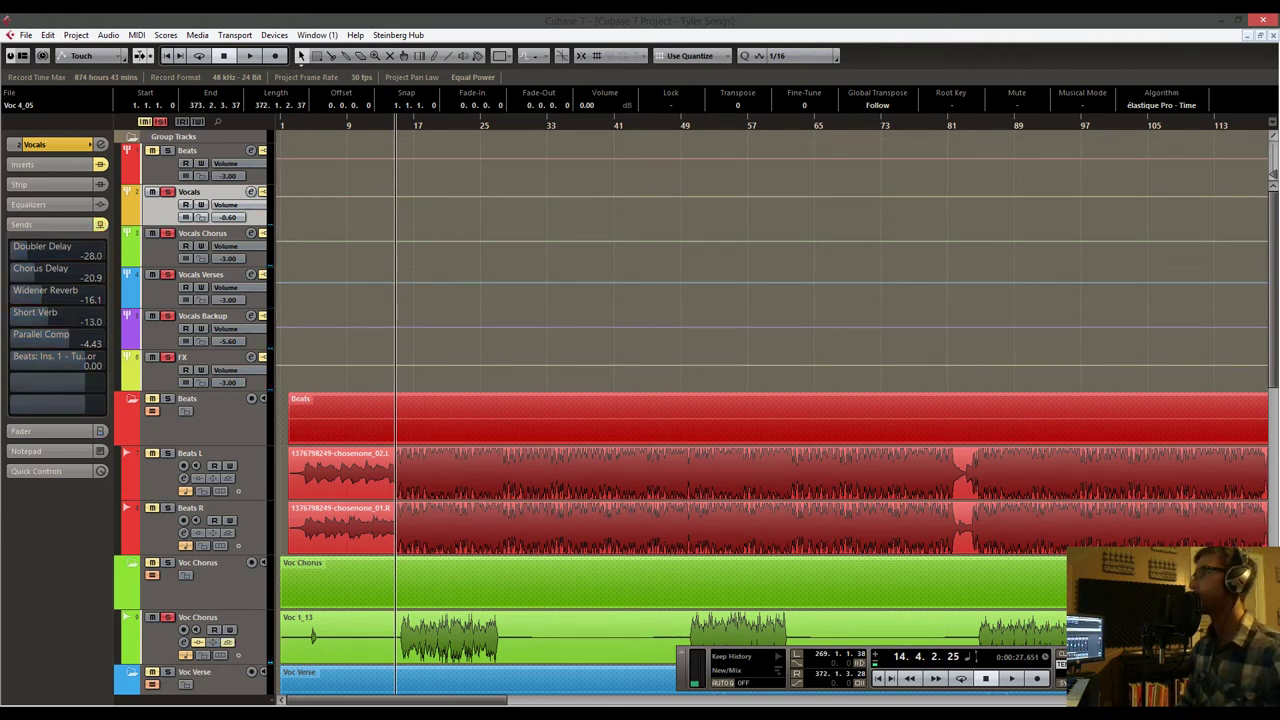
pyautogui.press('space')
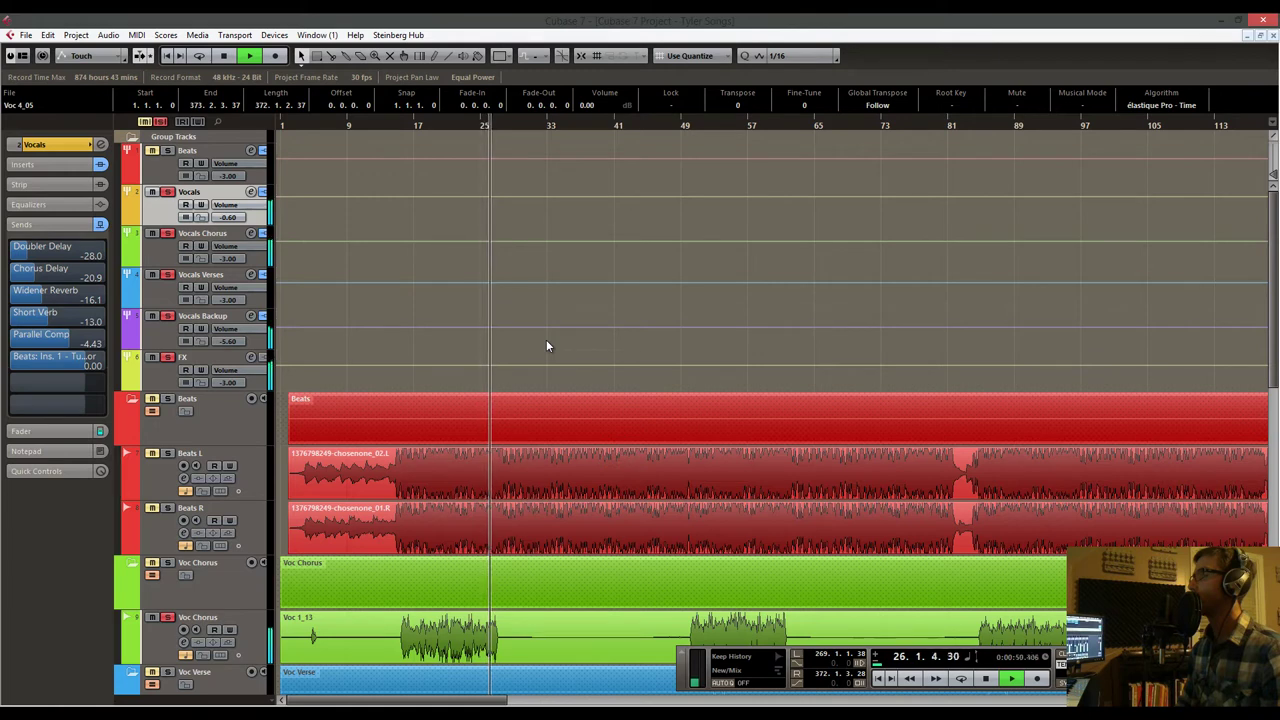
pyautogui.press('space')
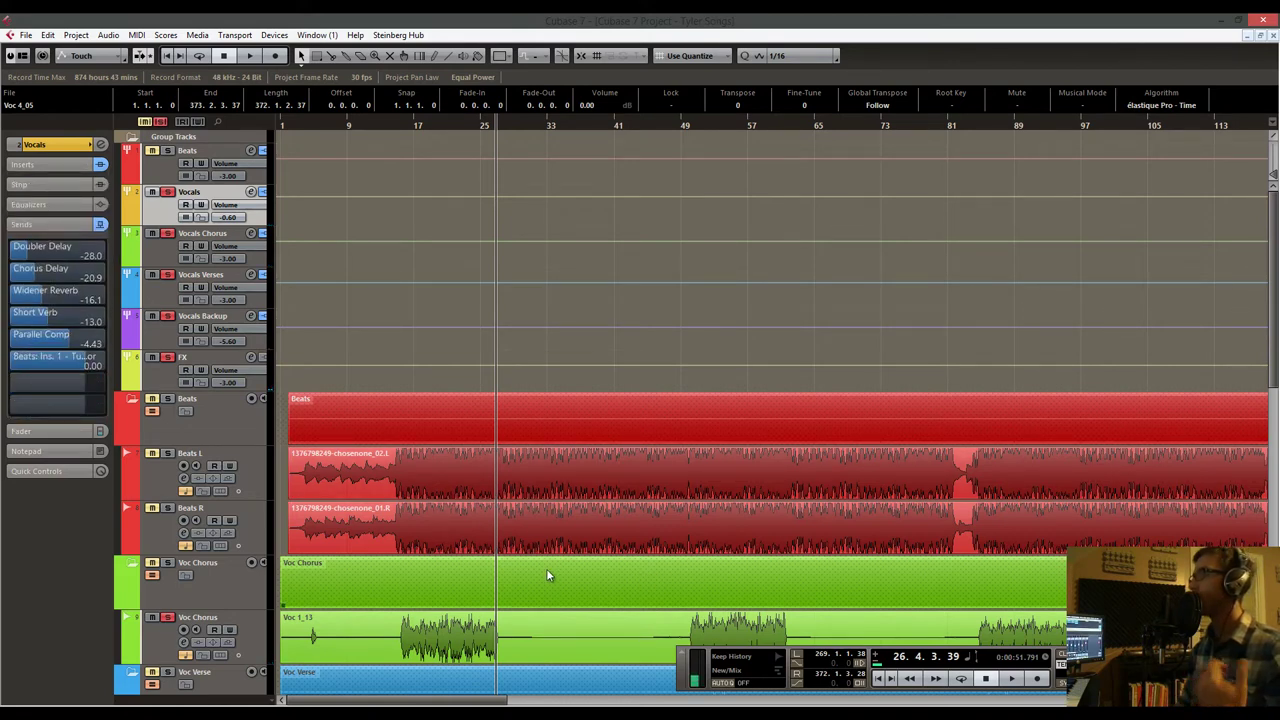
# Step: Return the playhead to bar 15 and compare the insert effects on the Beats and Vocals groups
pyautogui.moveTo(434, 123); pyautogui.dragTo(456, 145)
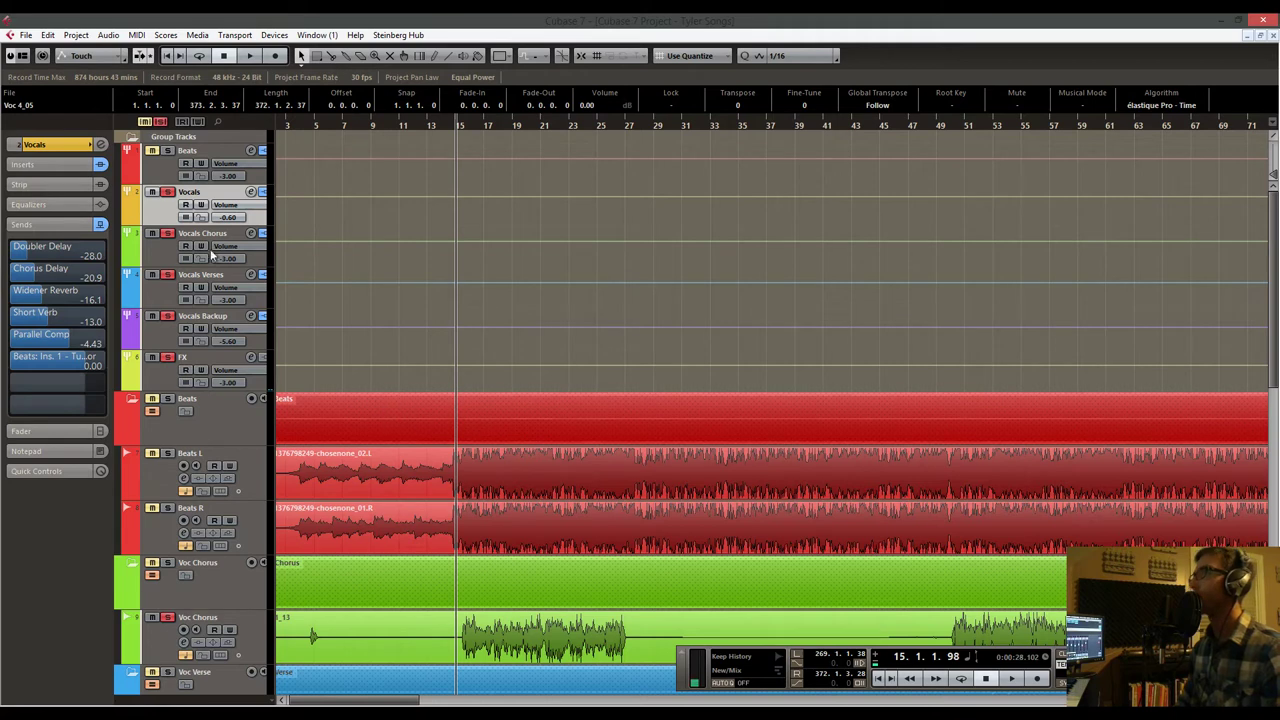
pyautogui.click(162, 167)
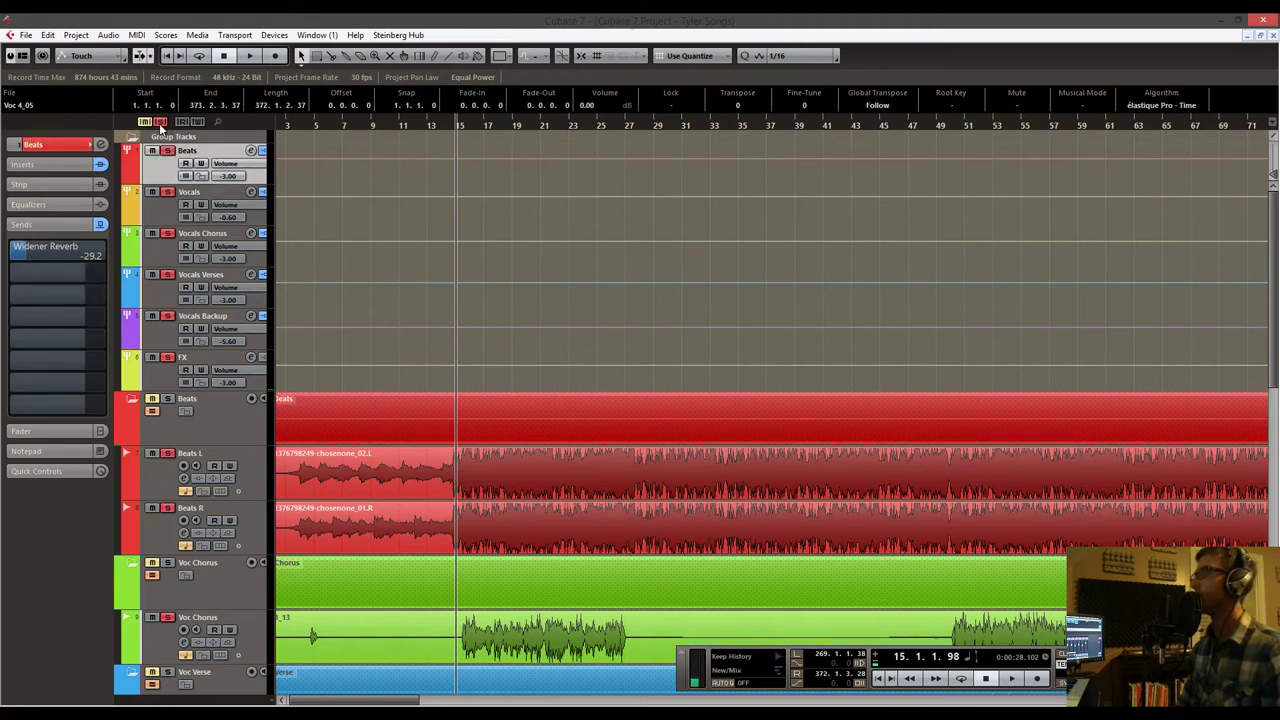
pyautogui.click(73, 167)
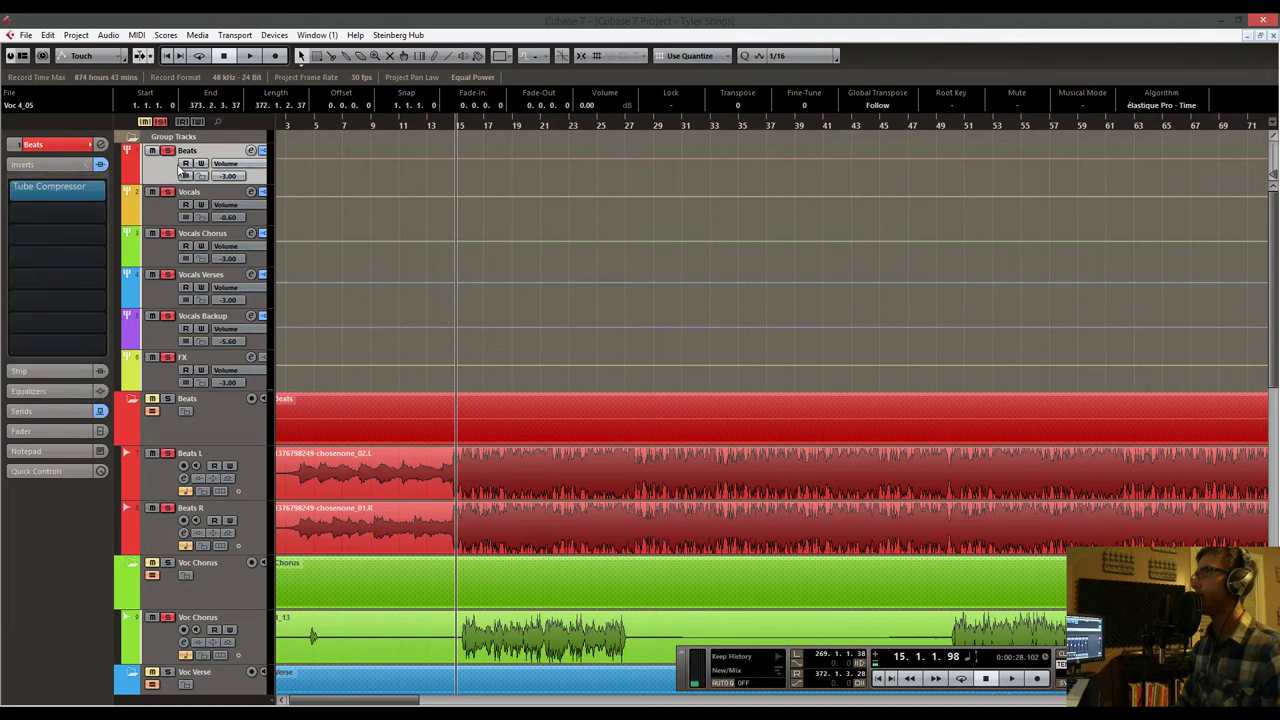
pyautogui.click(172, 218)
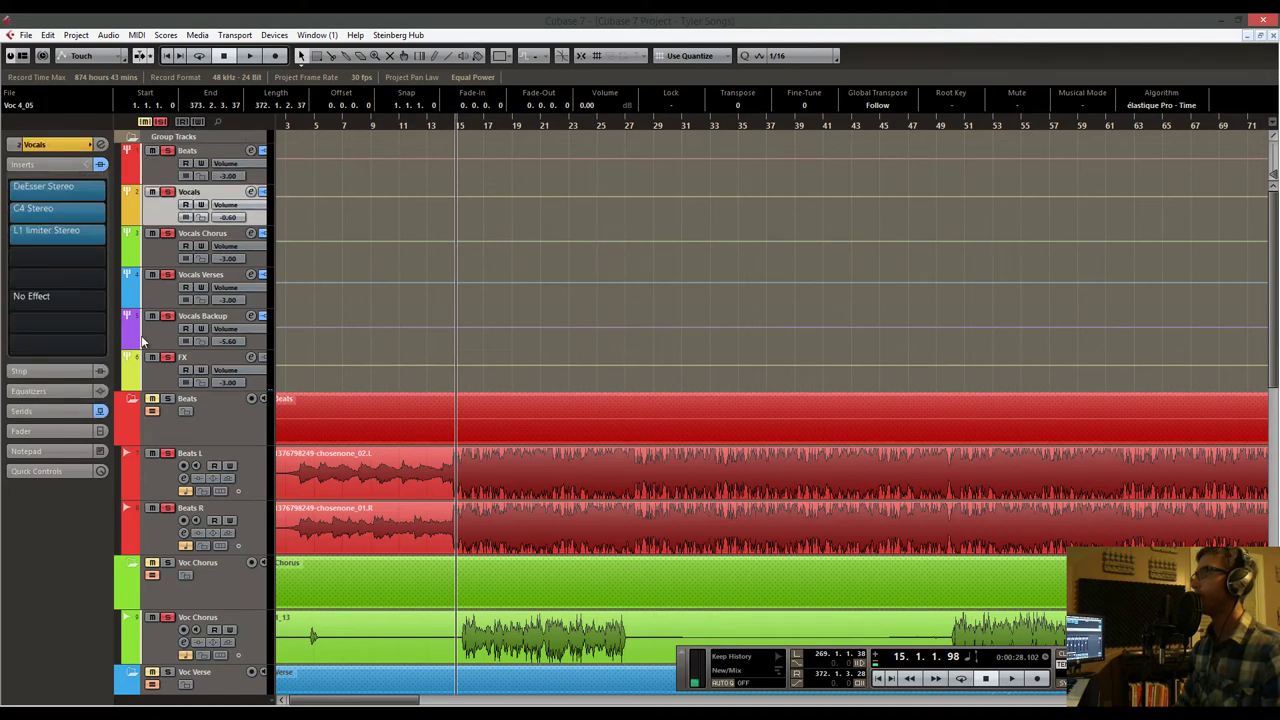
pyautogui.click(158, 176)
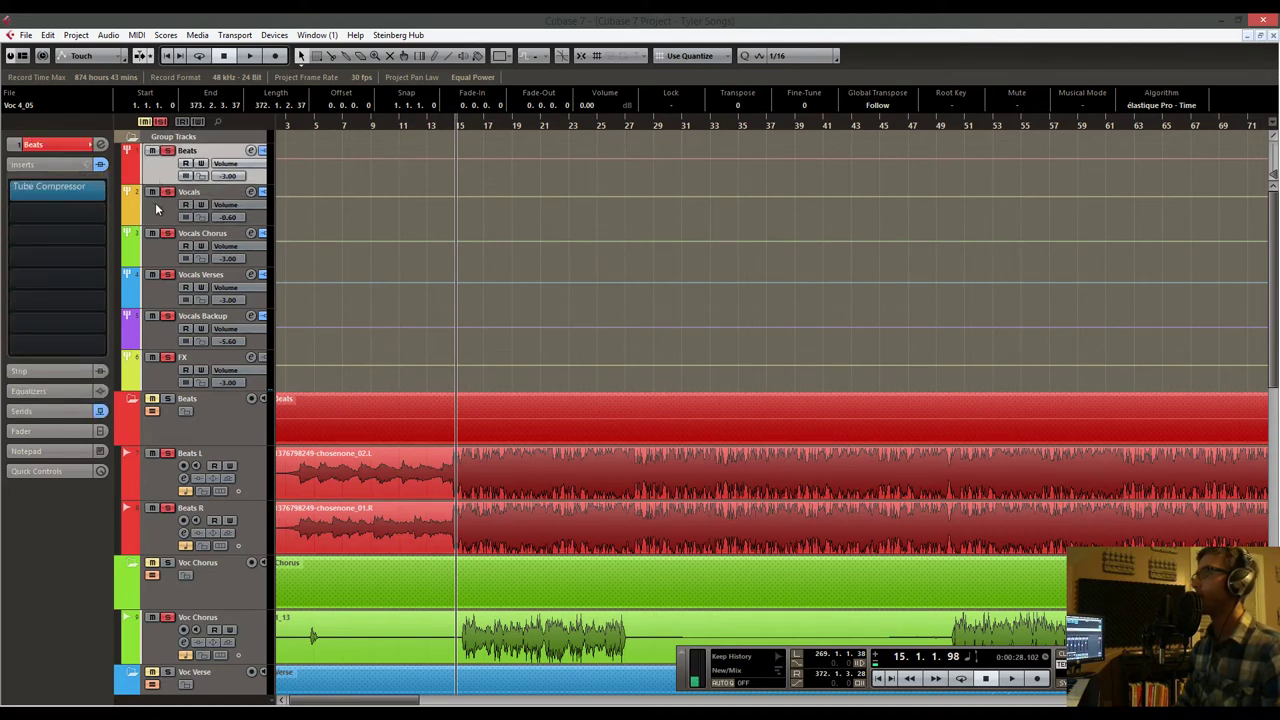
pyautogui.click(168, 213)
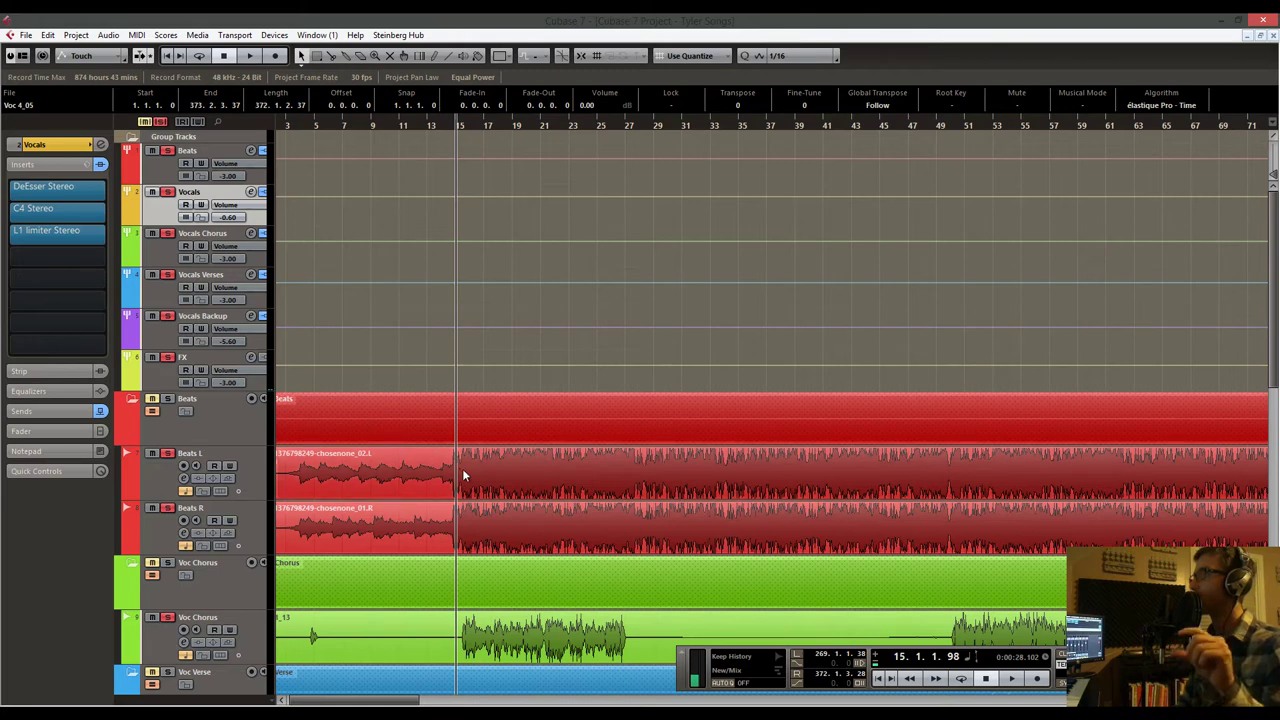
pyautogui.click(165, 180)
pyautogui.click(163, 208)
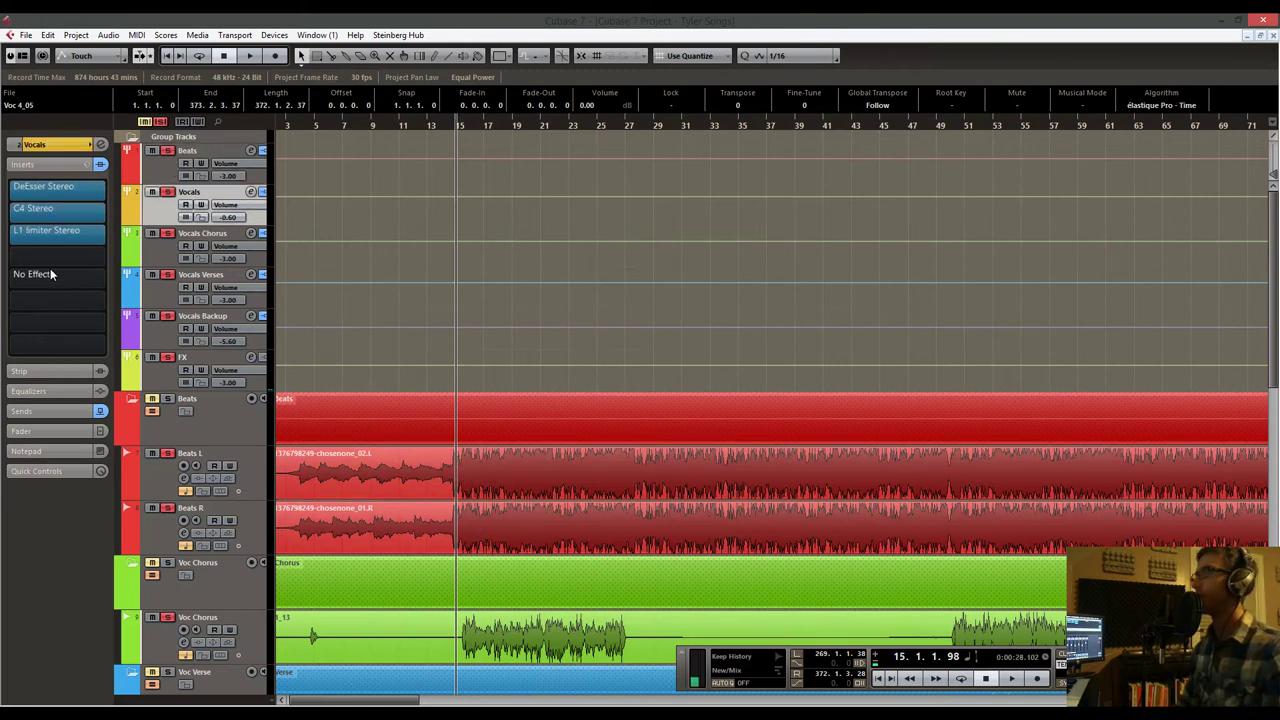
# Step: Check the Vocals group's sends for the routing into the Beats group's Tube Compressor
pyautogui.click(153, 172)
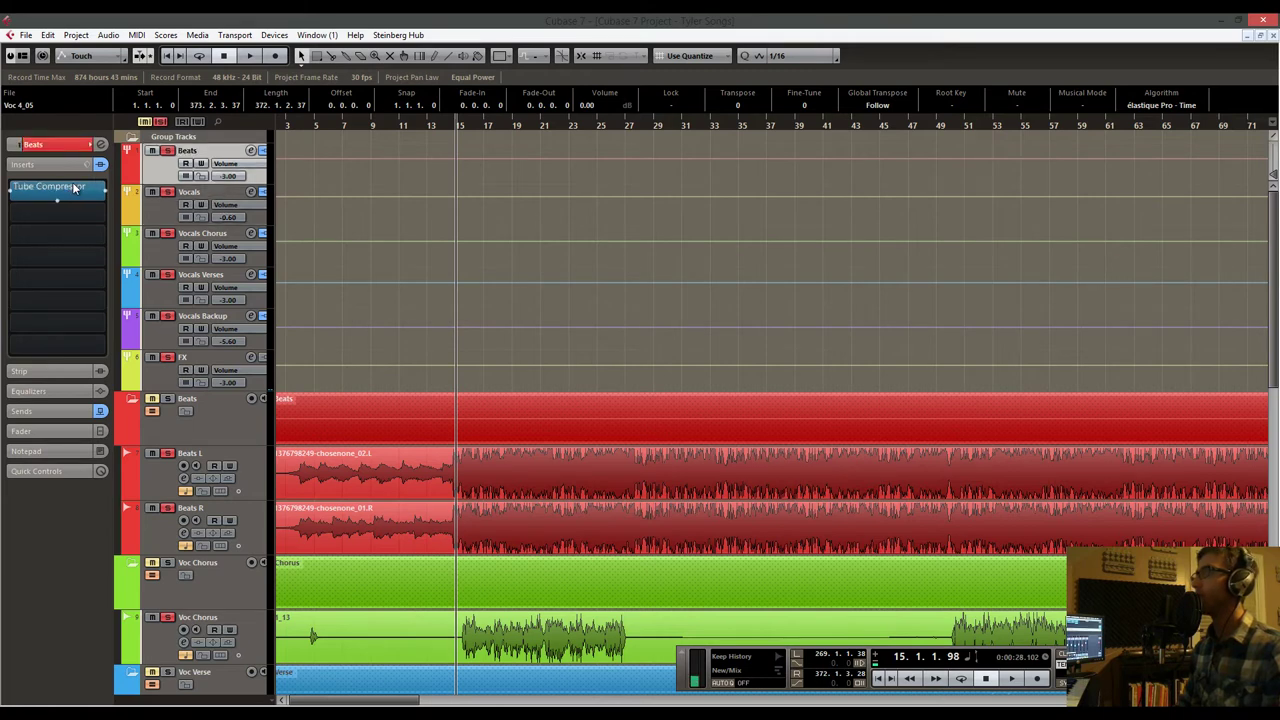
pyautogui.press('Down')
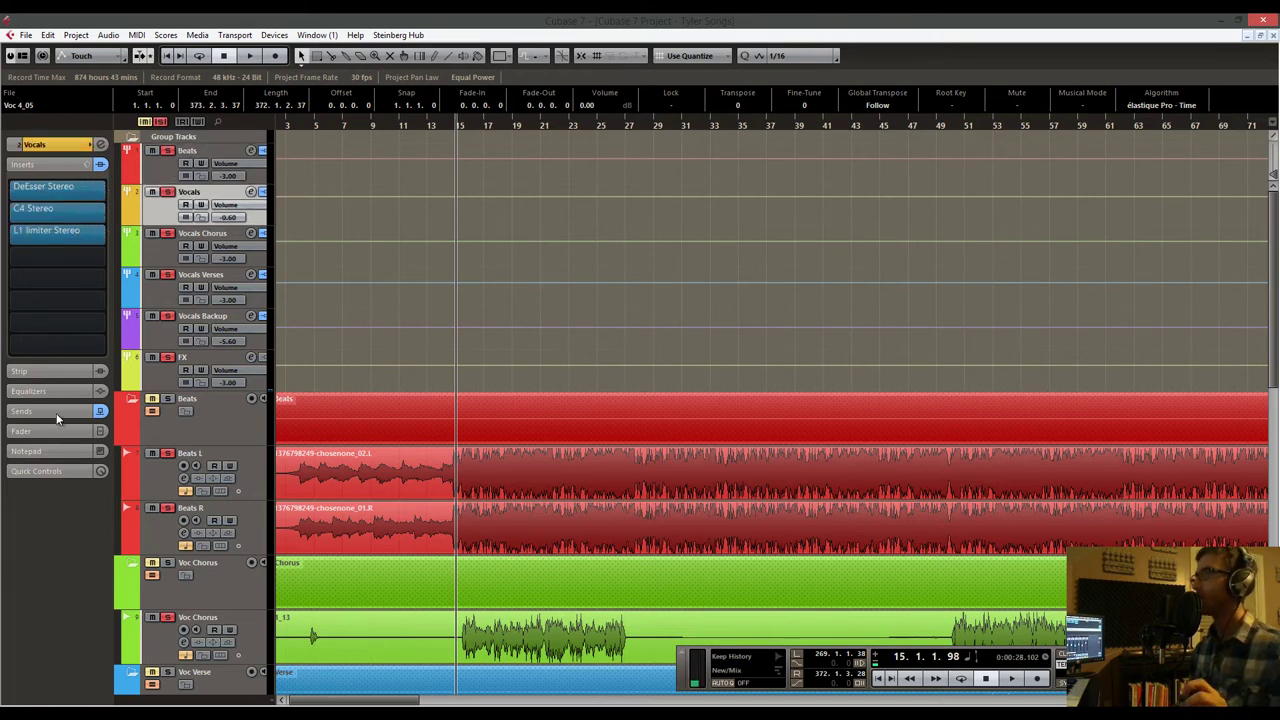
pyautogui.click(57, 416)
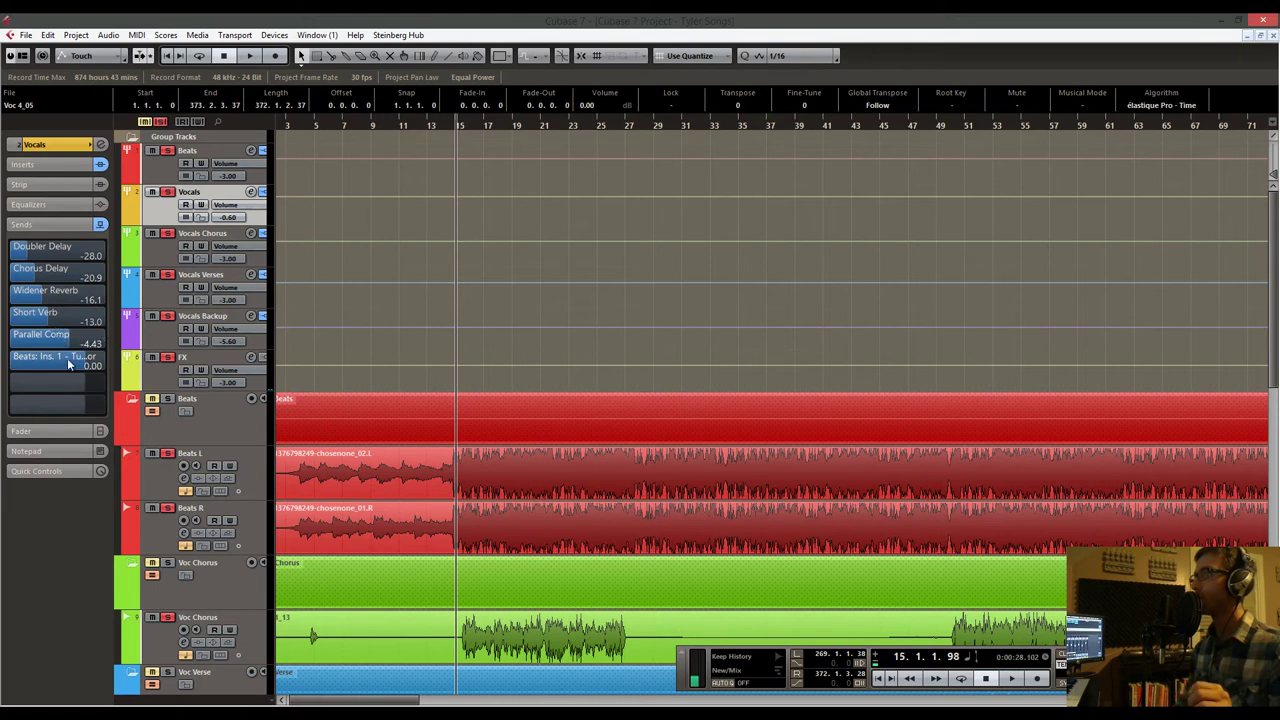
# Step: Open the Tube Compressor on the Beats group, examine its settings and Mix control, and close it
pyautogui.click(160, 172)
pyautogui.click(42, 166)
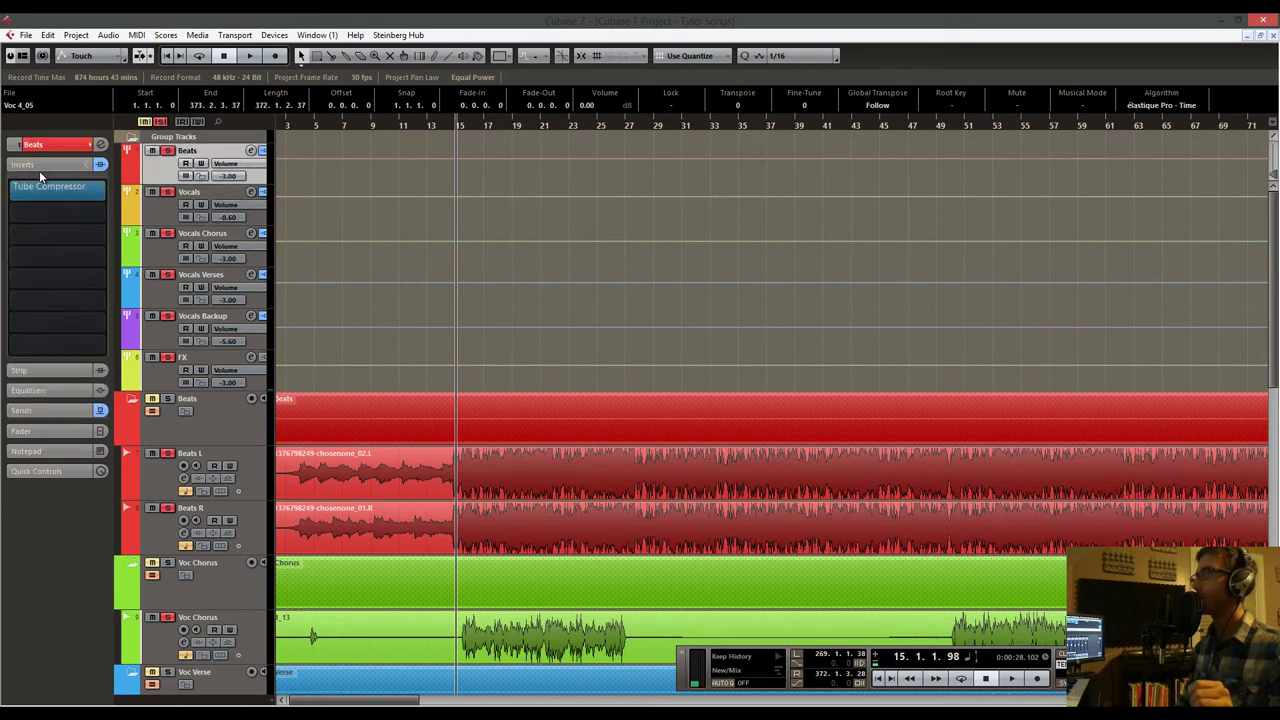
pyautogui.click(88, 193)
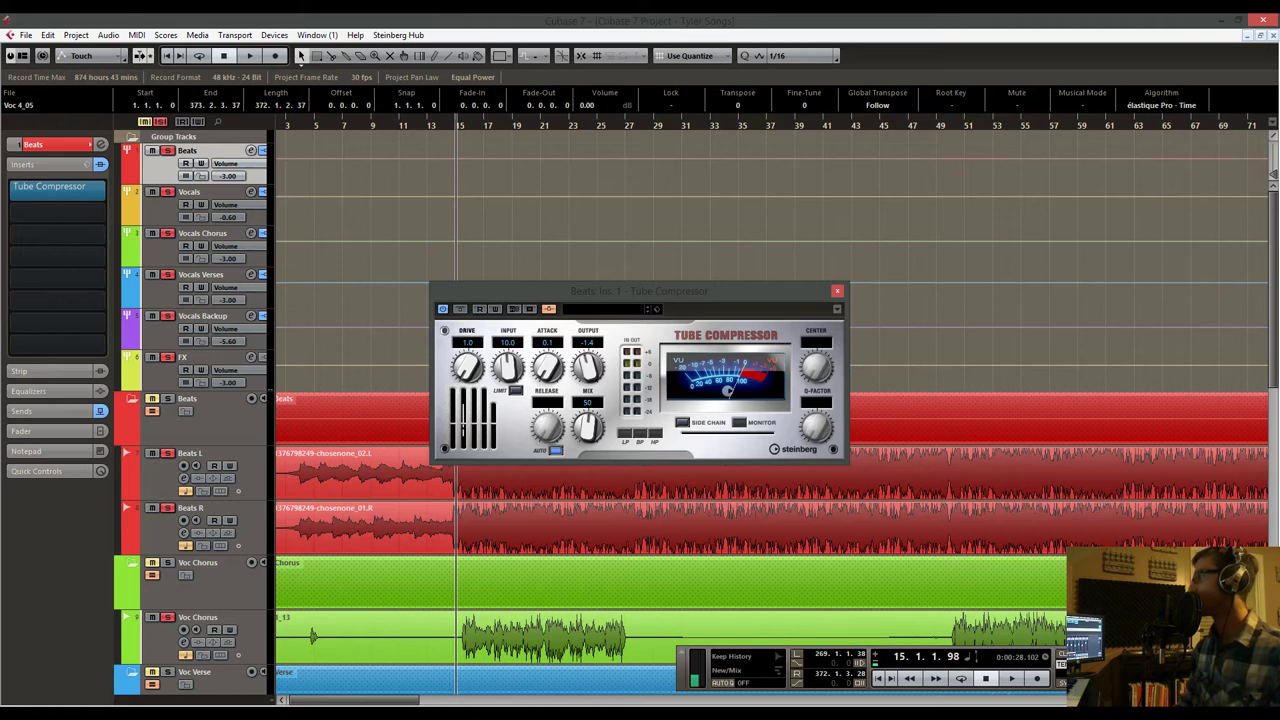
pyautogui.moveTo(779, 291); pyautogui.dragTo(815, 278)
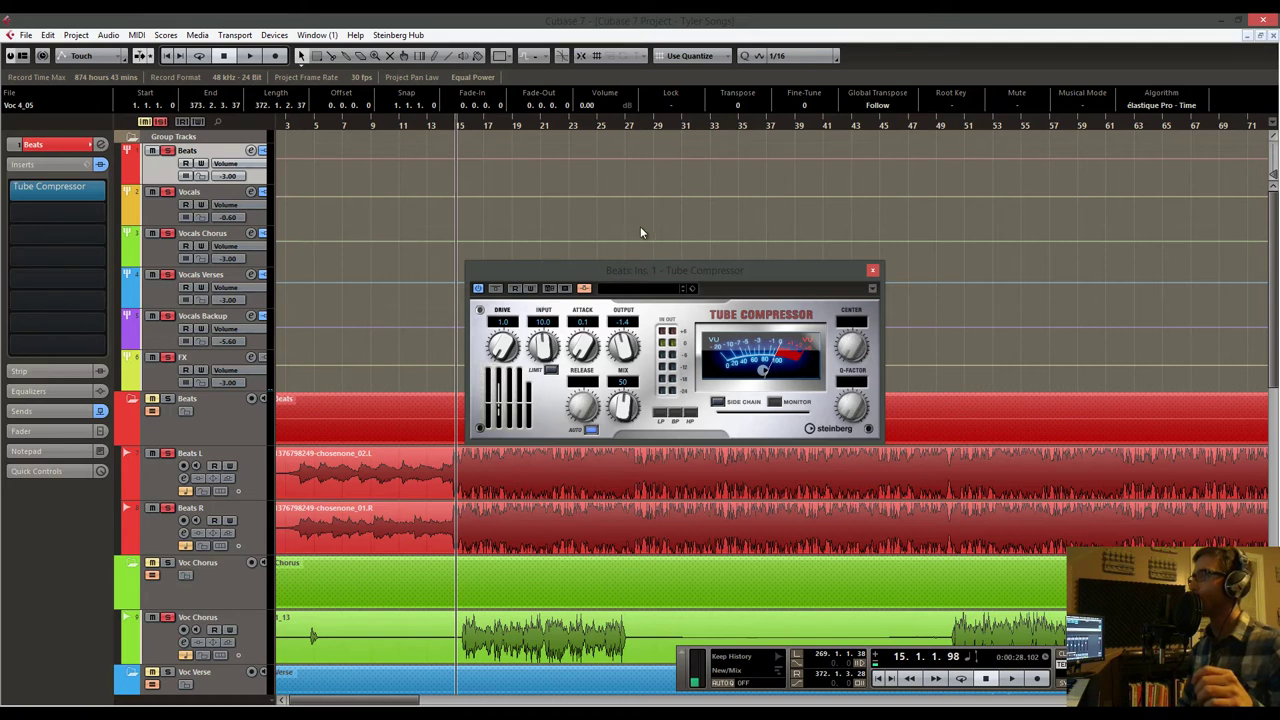
pyautogui.moveTo(624, 408); pyautogui.dragTo(622, 388)
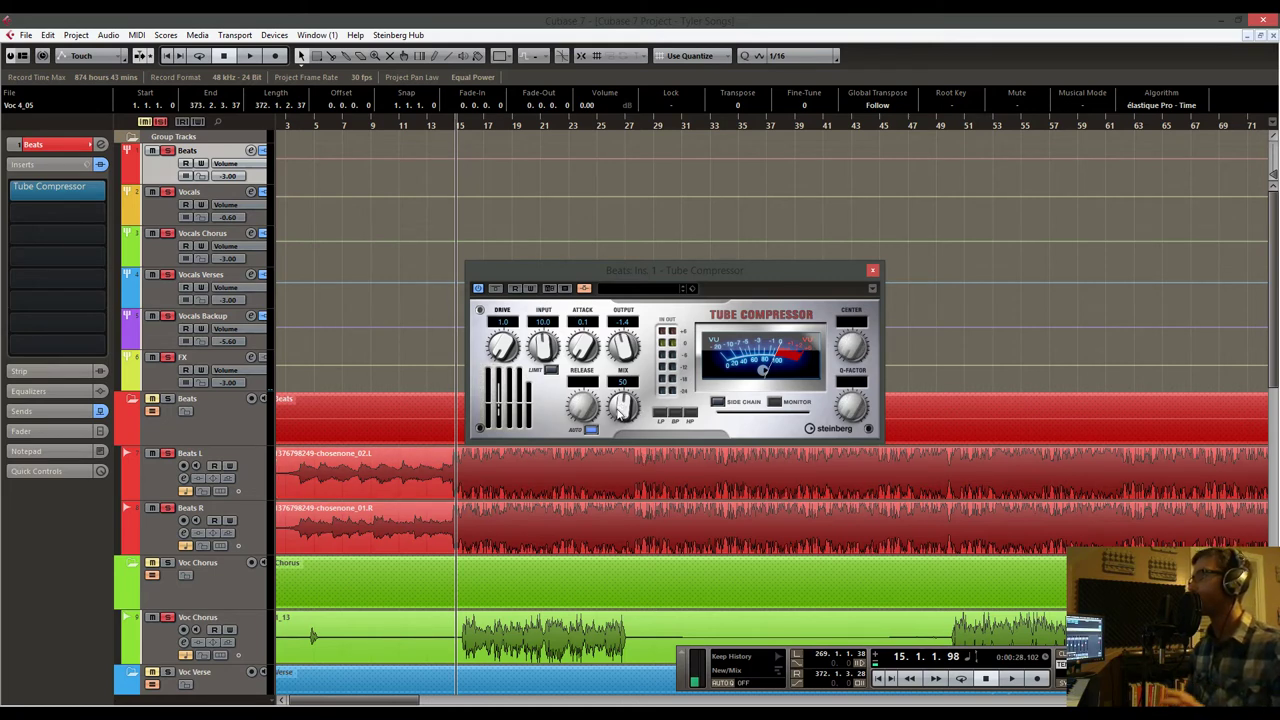
pyautogui.click(873, 271)
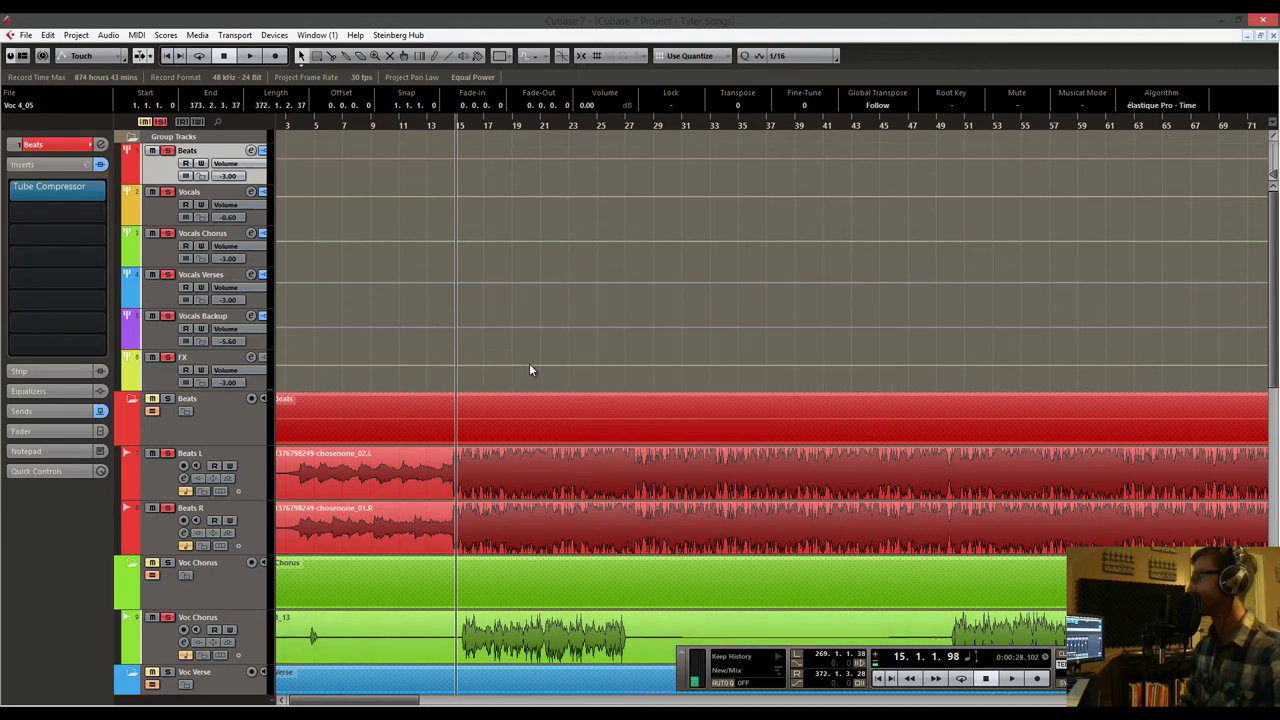
# Step: Play the full mix from about bar 13 into the second chorus to compare the bypassed and processed sound
pyautogui.moveTo(448, 127); pyautogui.dragTo(513, 207)
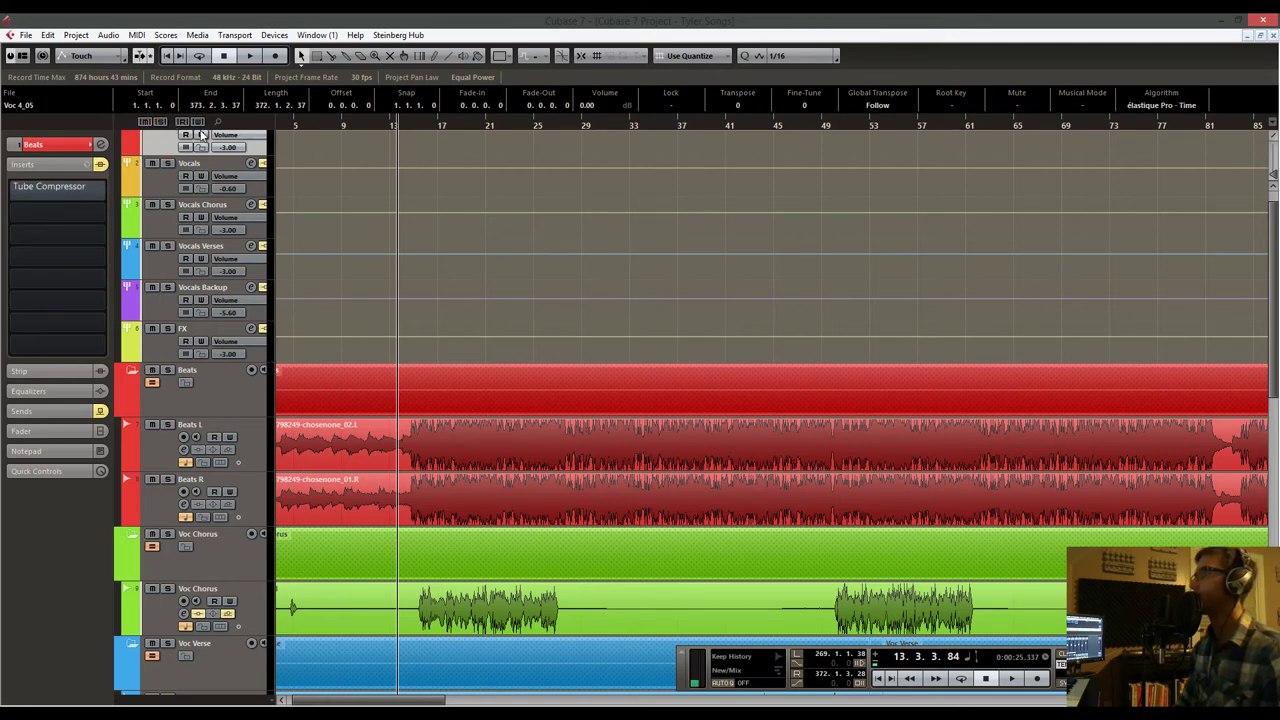
pyautogui.scroll(1, 459, 216)
pyautogui.press('space')
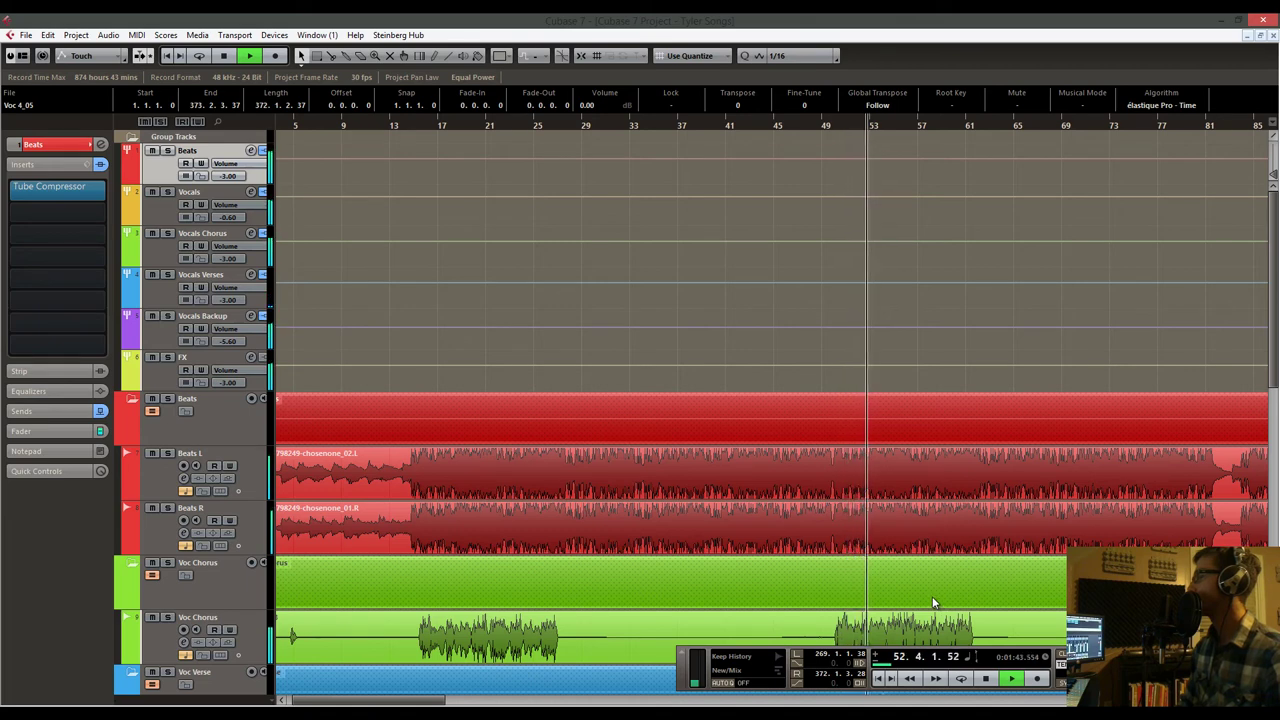
pyautogui.press('space')
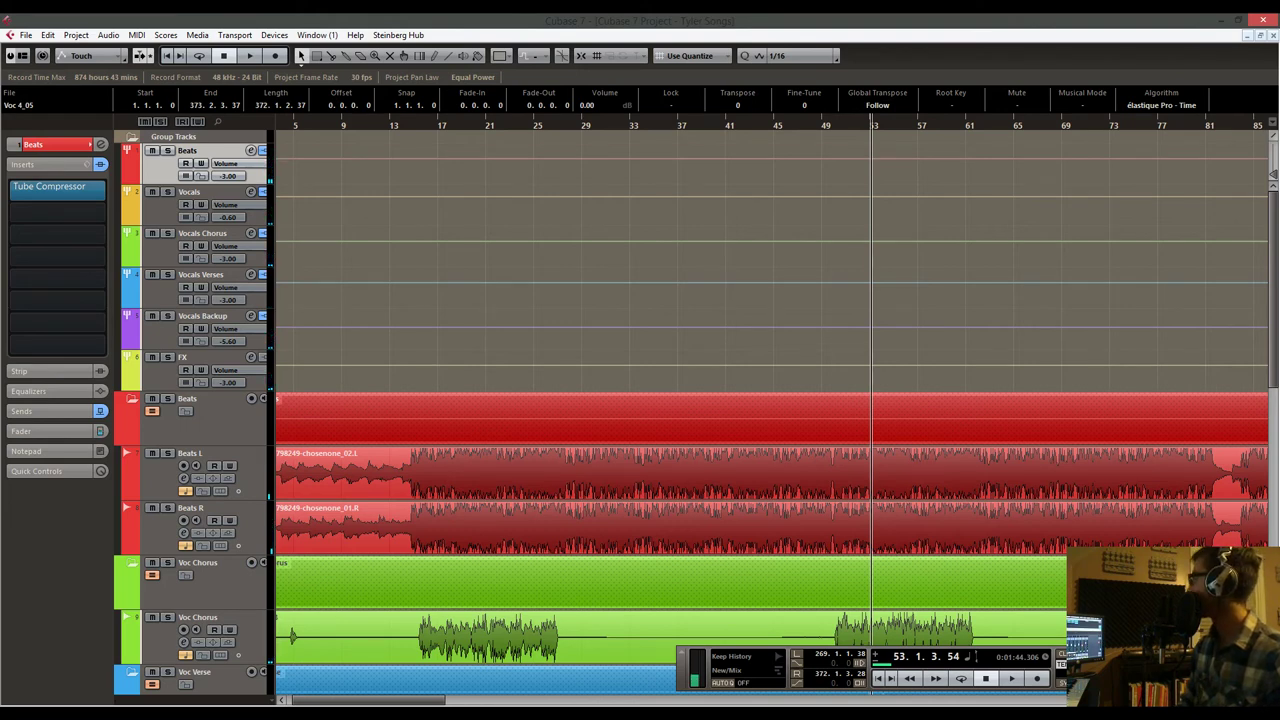
# Step: Open the MixConsole and turn off its full-screen mode on Monitor 1
pyautogui.press('F3')
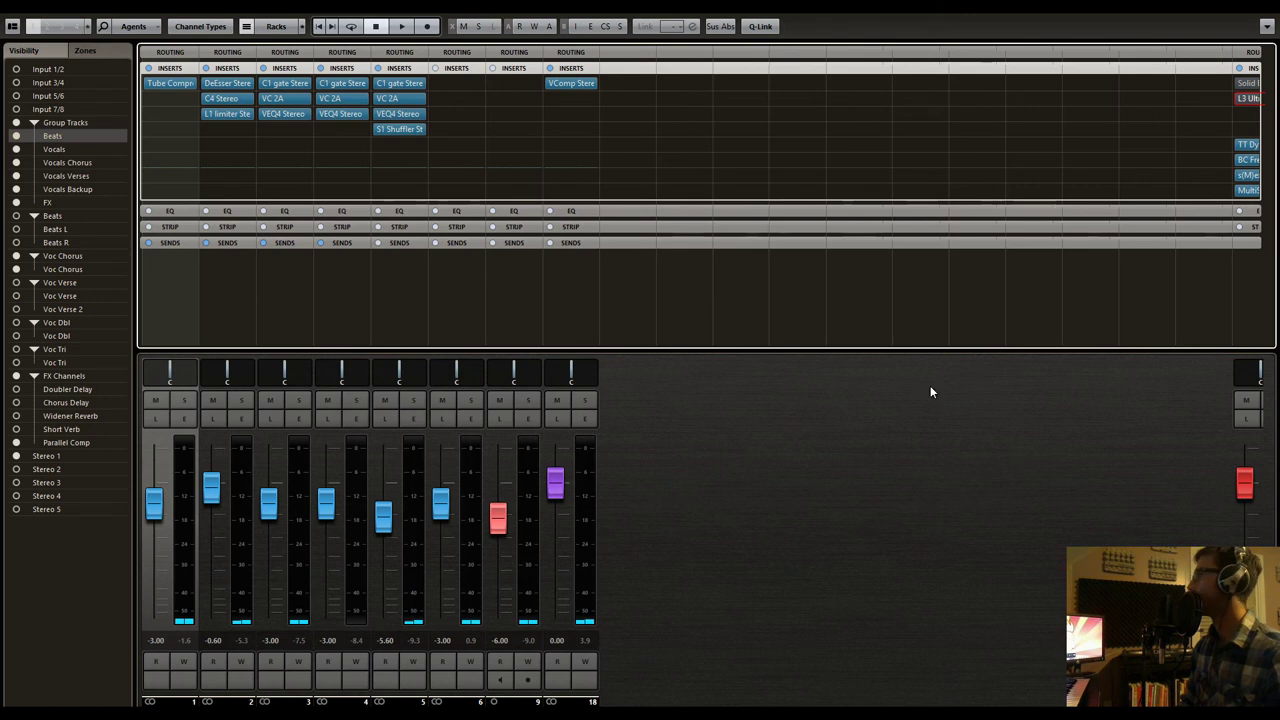
pyautogui.click(1062, 452)
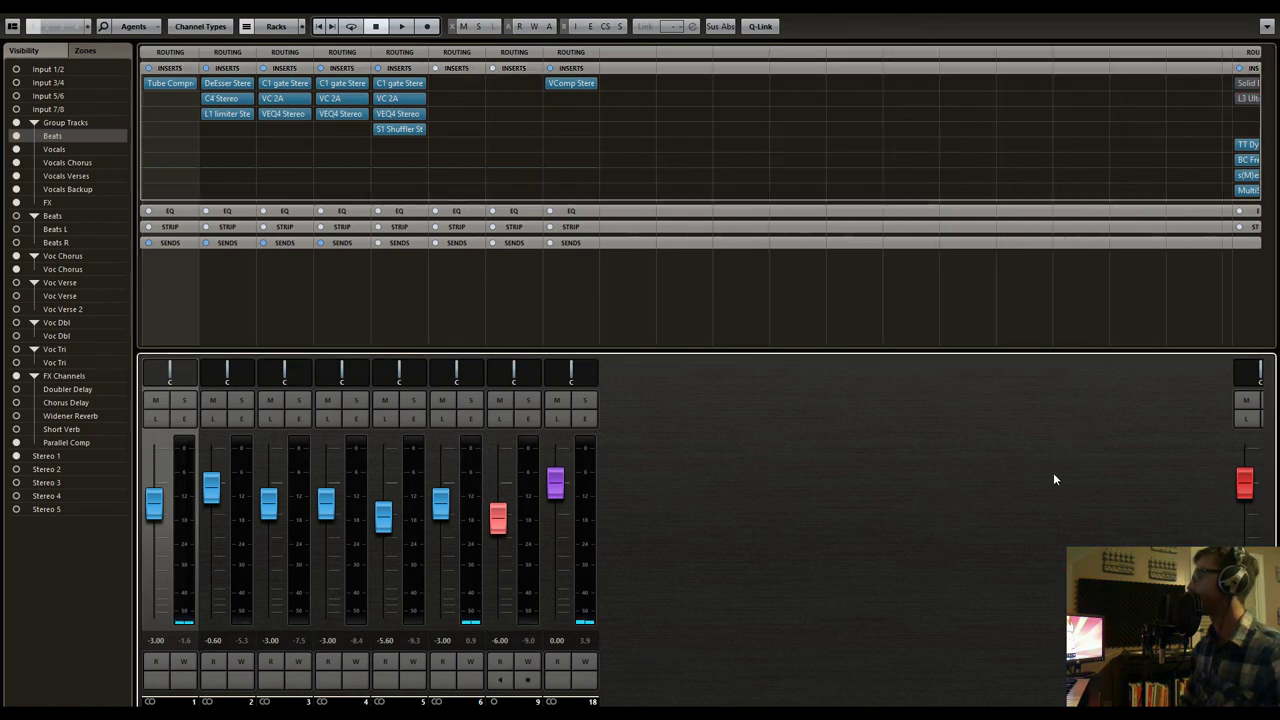
pyautogui.rightClick(1074, 441)
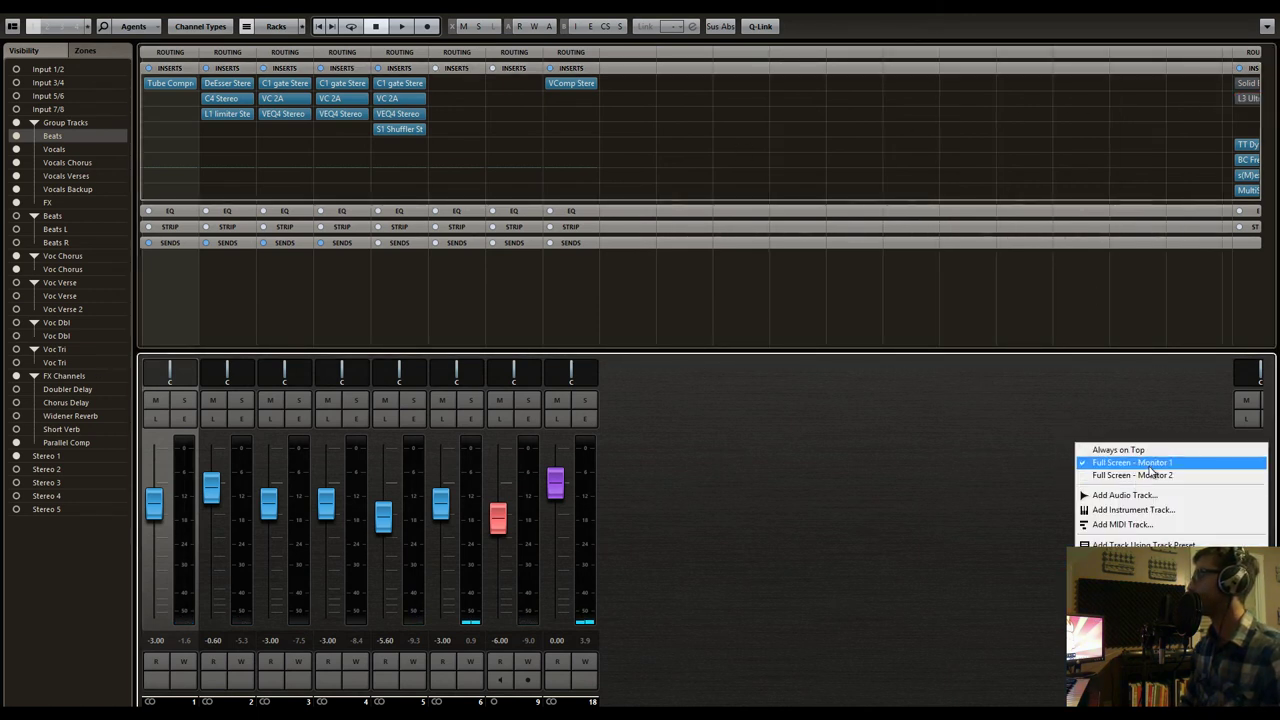
pyautogui.click(1120, 465)
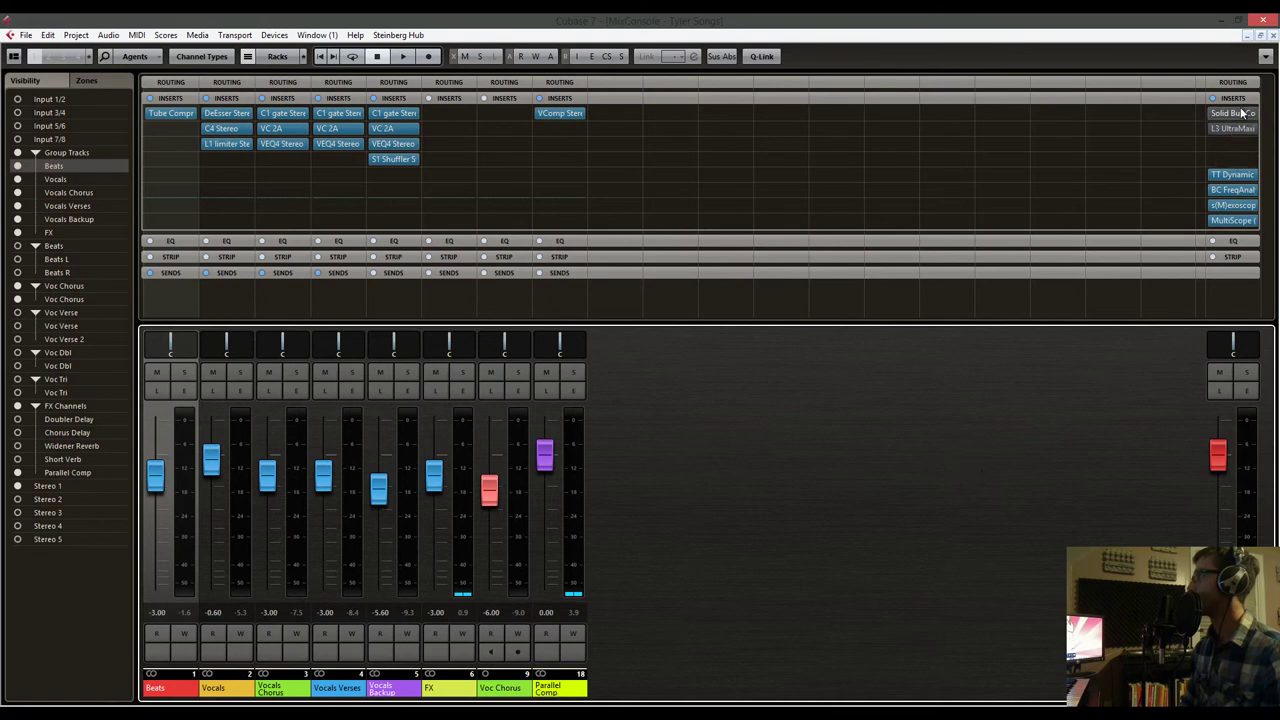
# Step: Open the channel settings of the Stereo 1 output and put the MixConsole in full screen on Monitor 2
pyautogui.click(1245, 391)
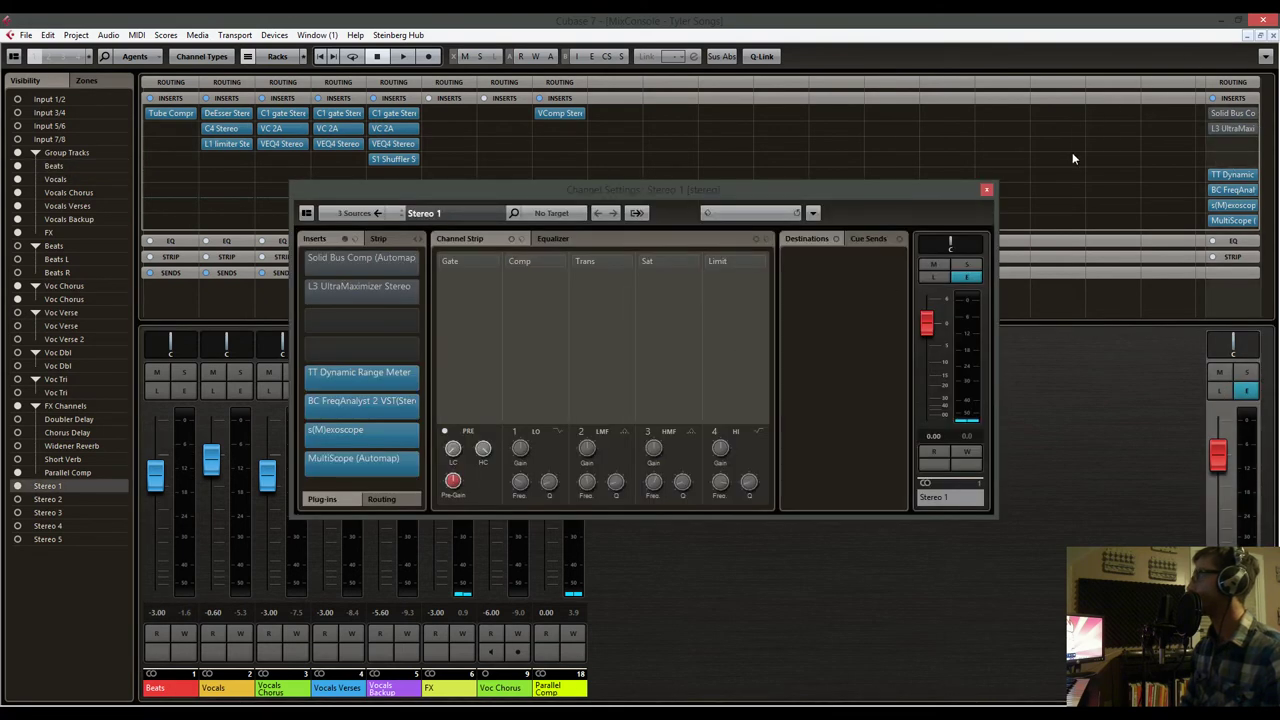
pyautogui.rightClick(1072, 428)
pyautogui.click(1143, 464)
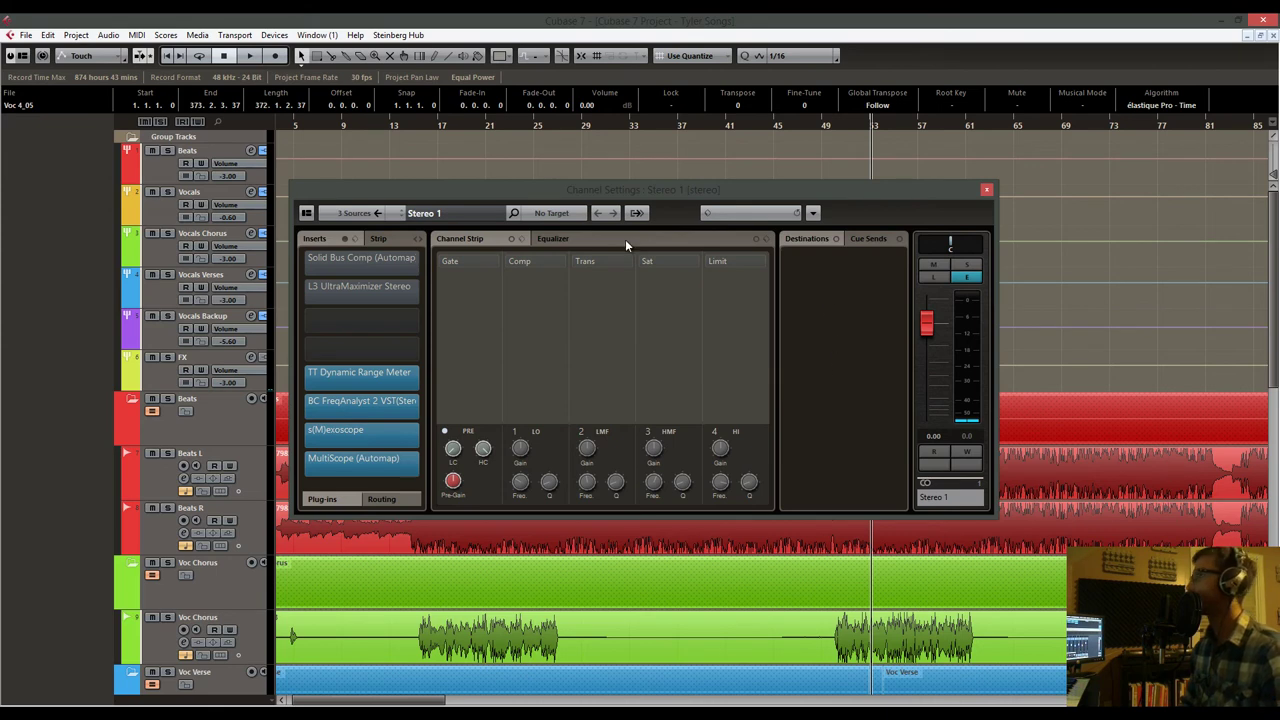
# Step: Activate the Solid Bus Comp and L3 UltraMaximizer inserts on Stereo 1, examine both plug-ins' settings, and close the L3
pyautogui.click(325, 266)
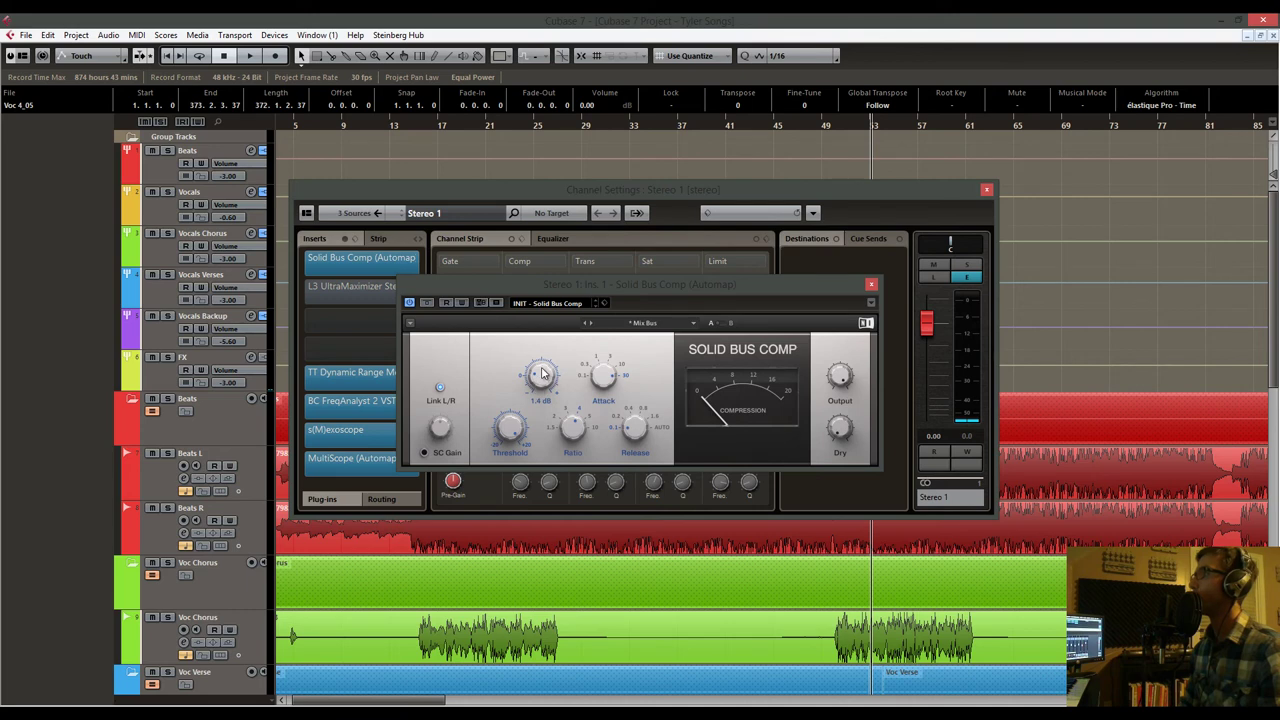
pyautogui.click(318, 287)
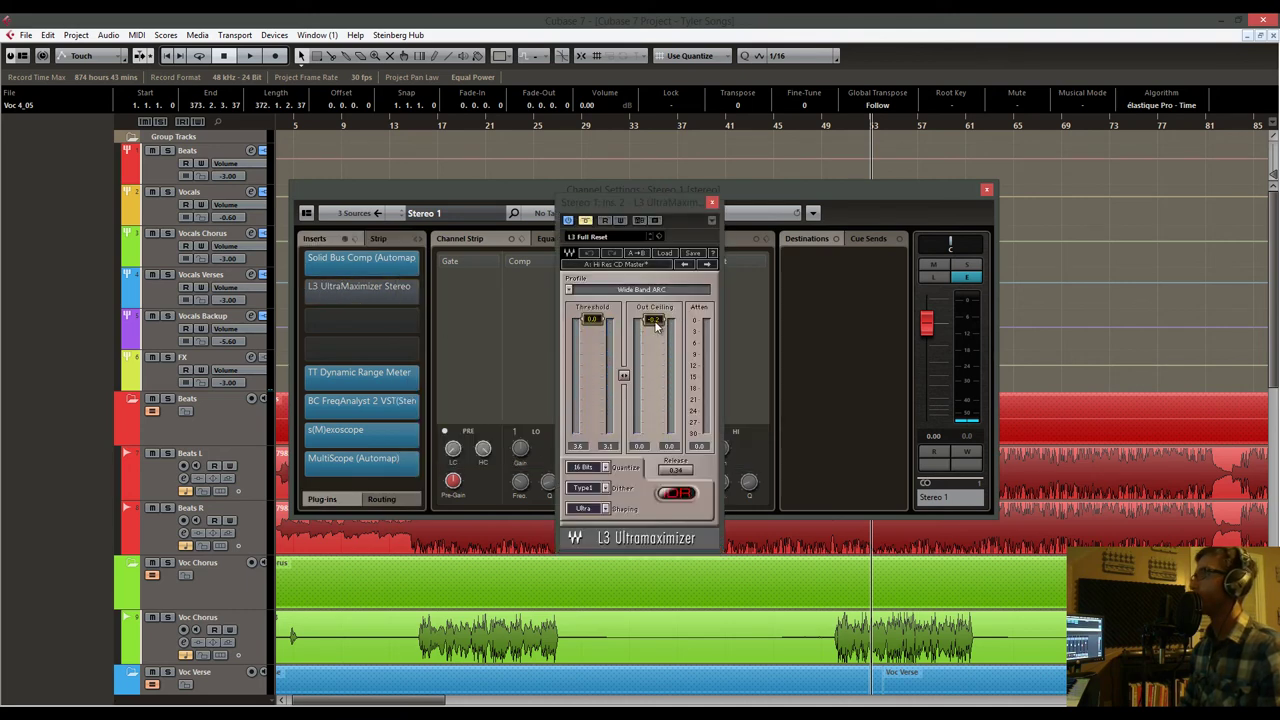
pyautogui.click(586, 222)
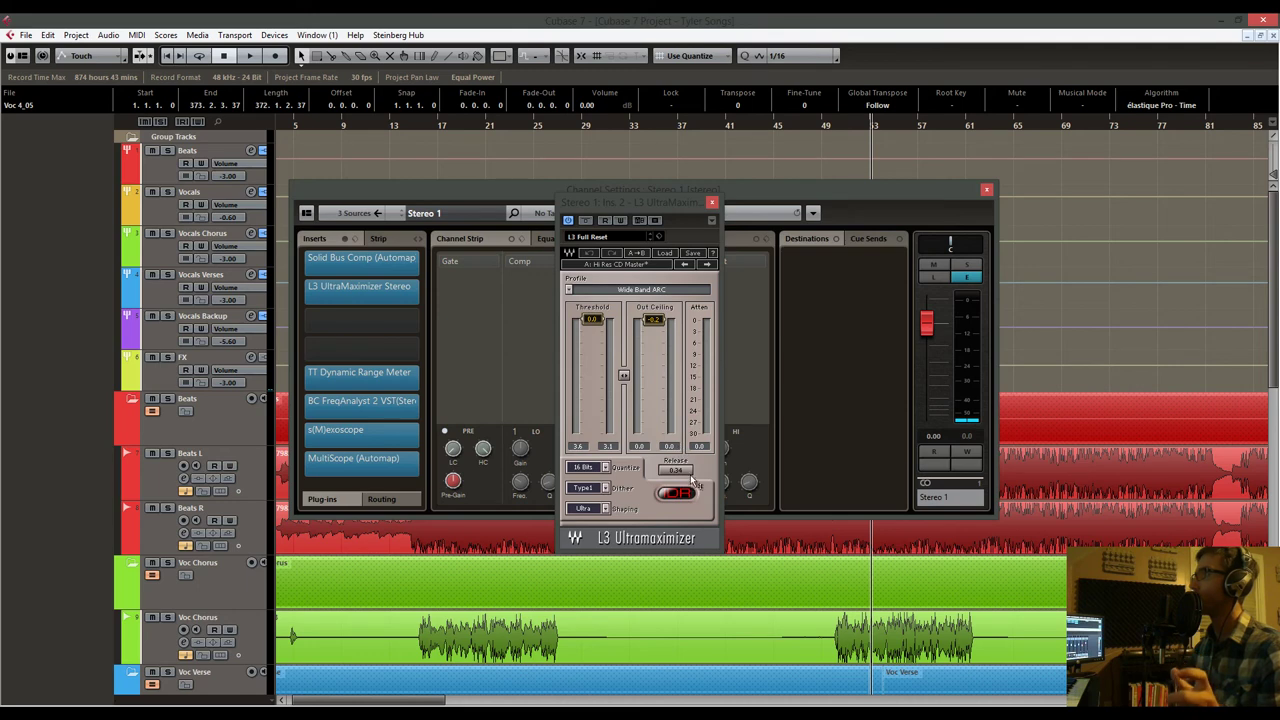
pyautogui.click(712, 203)
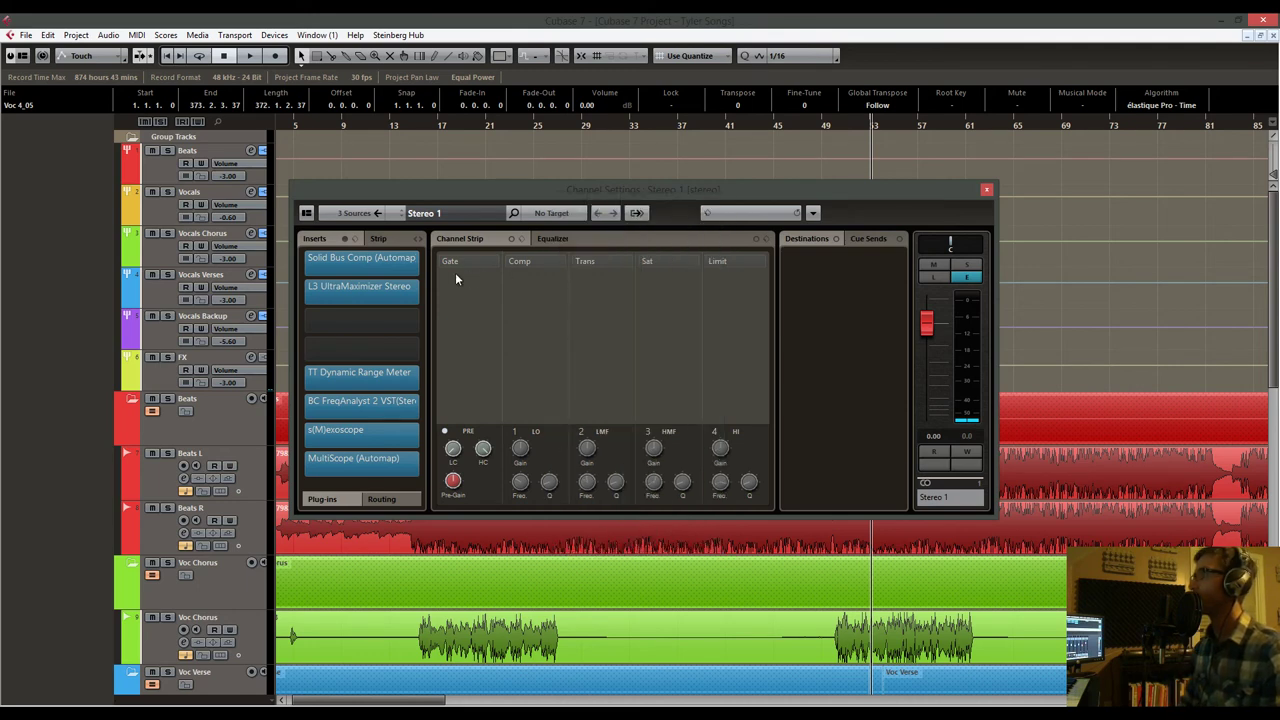
# Step: Play the mix from about bar 15, toggling bypass on Solid Bus Comp and L3 UltraMaximizer to compare, and stop with both inserts active
pyautogui.click(644, 125)
pyautogui.moveTo(646, 120); pyautogui.dragTo(419, 121)
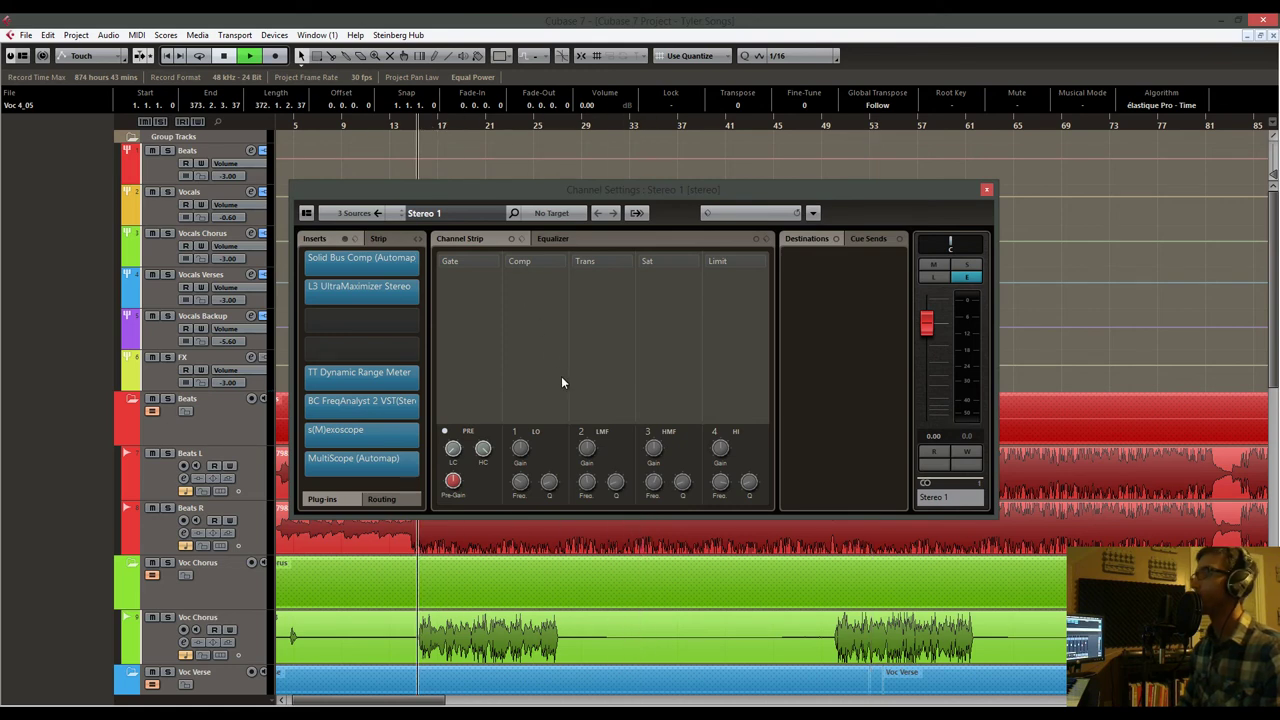
pyautogui.press('space')
pyautogui.moveTo(306, 264)
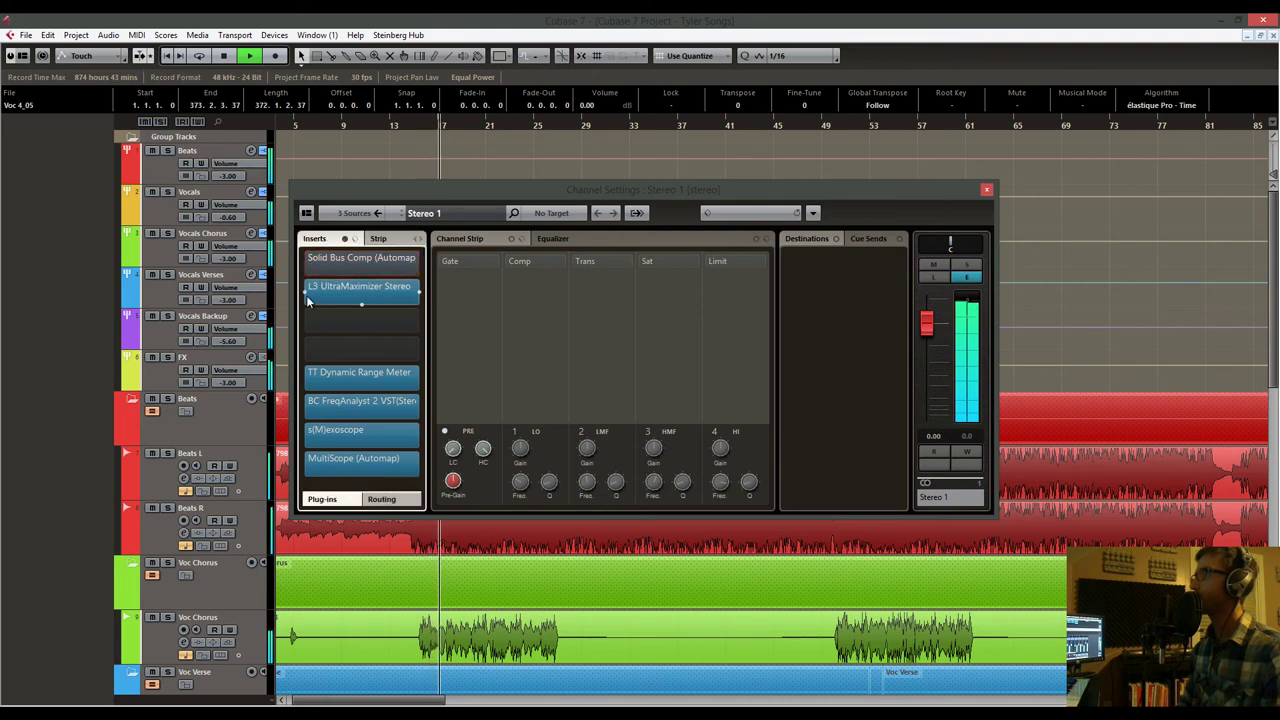
pyautogui.click(309, 300)
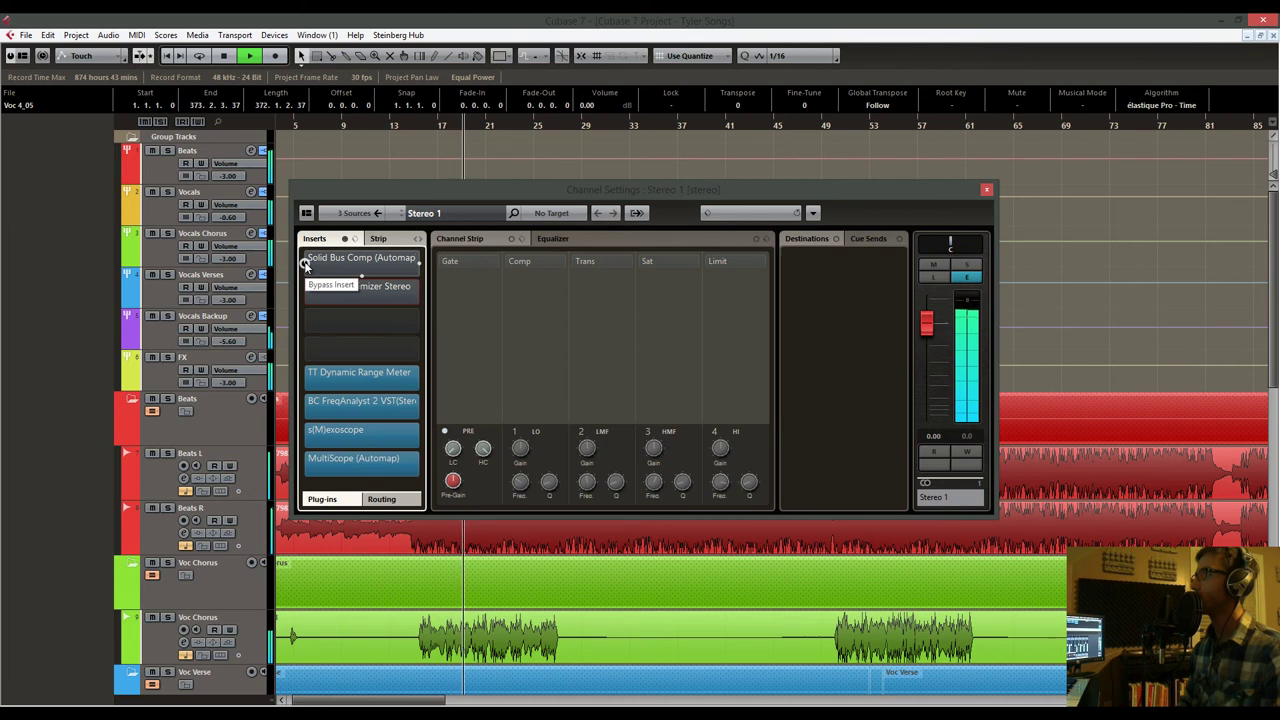
pyautogui.click(310, 290)
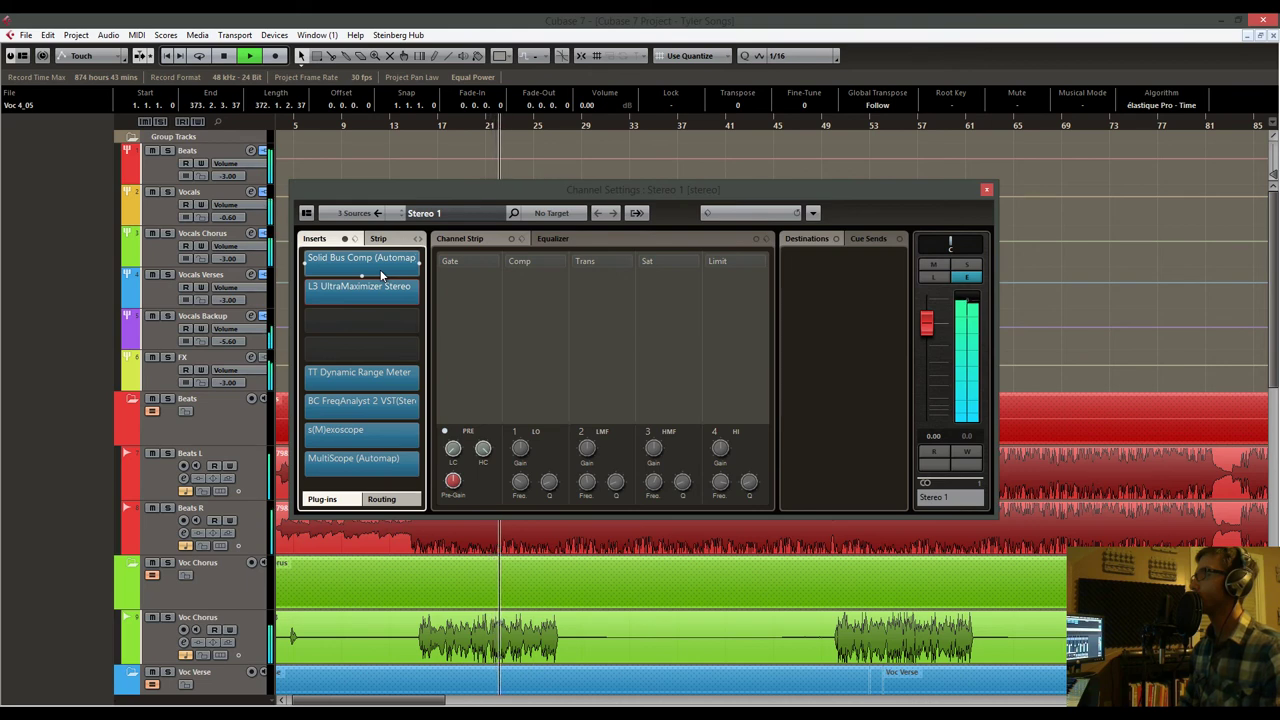
pyautogui.click(310, 261)
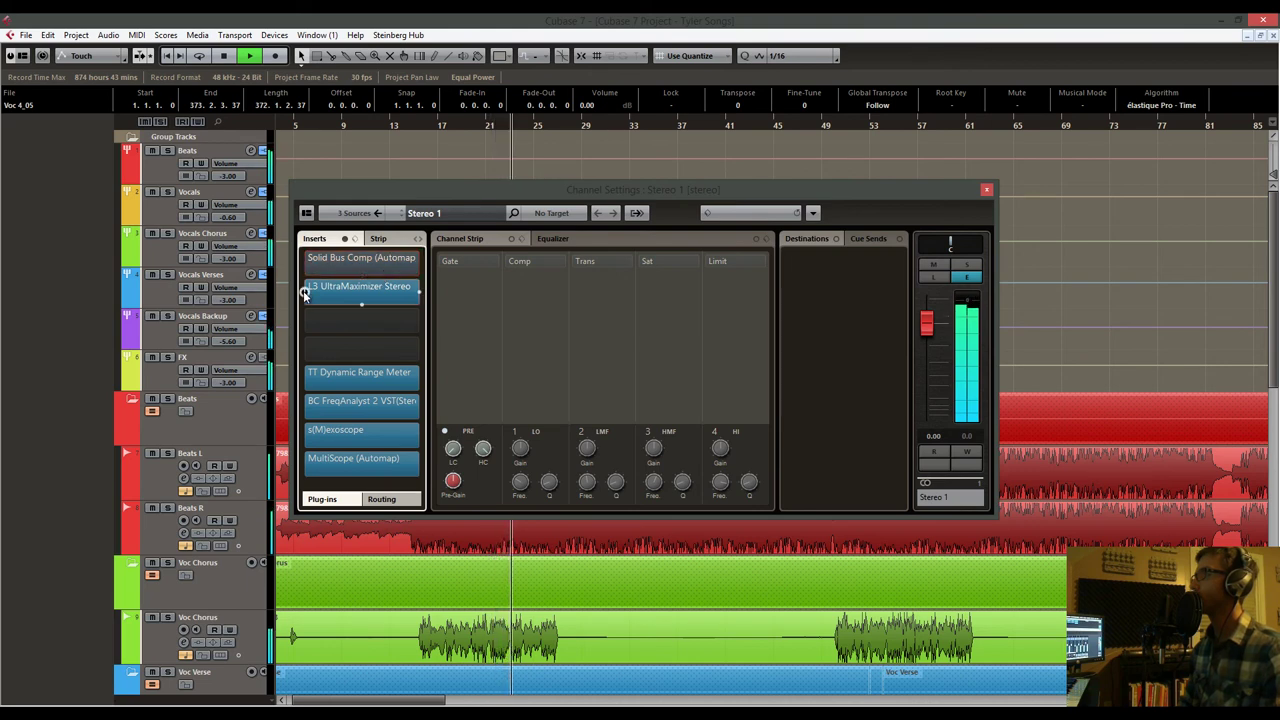
pyautogui.click(306, 292)
pyautogui.click(306, 262)
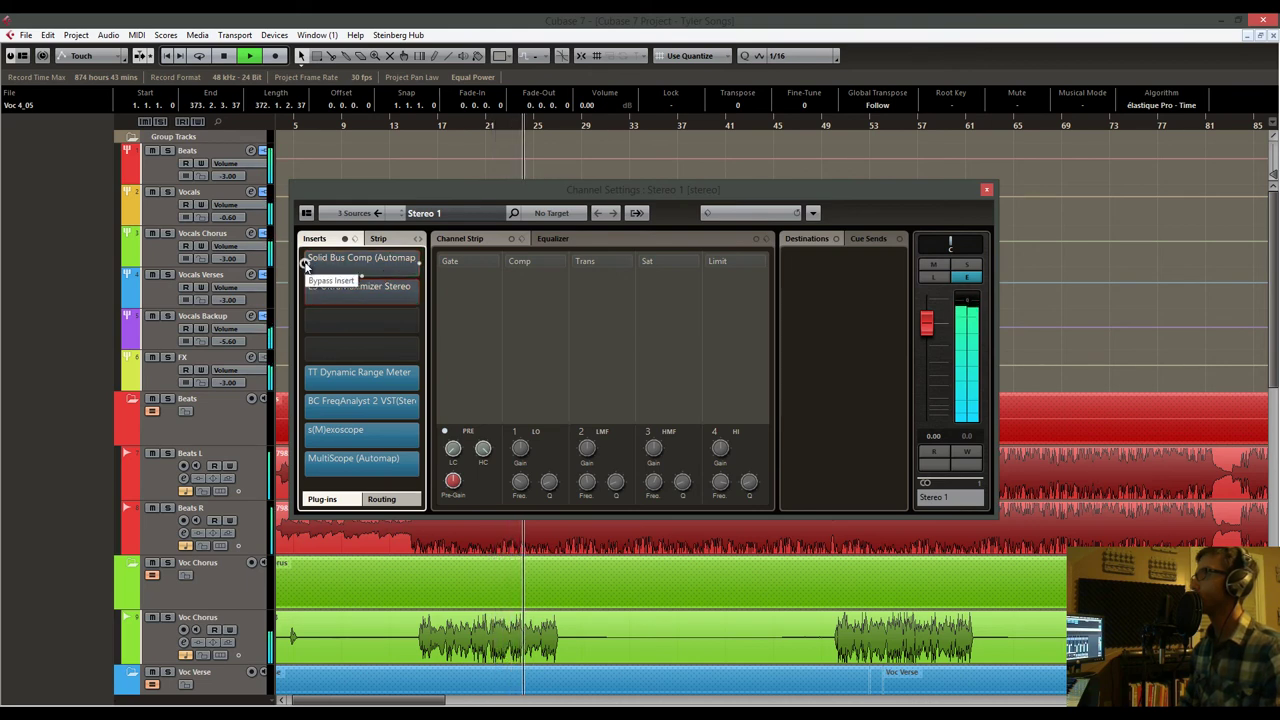
pyautogui.click(306, 290)
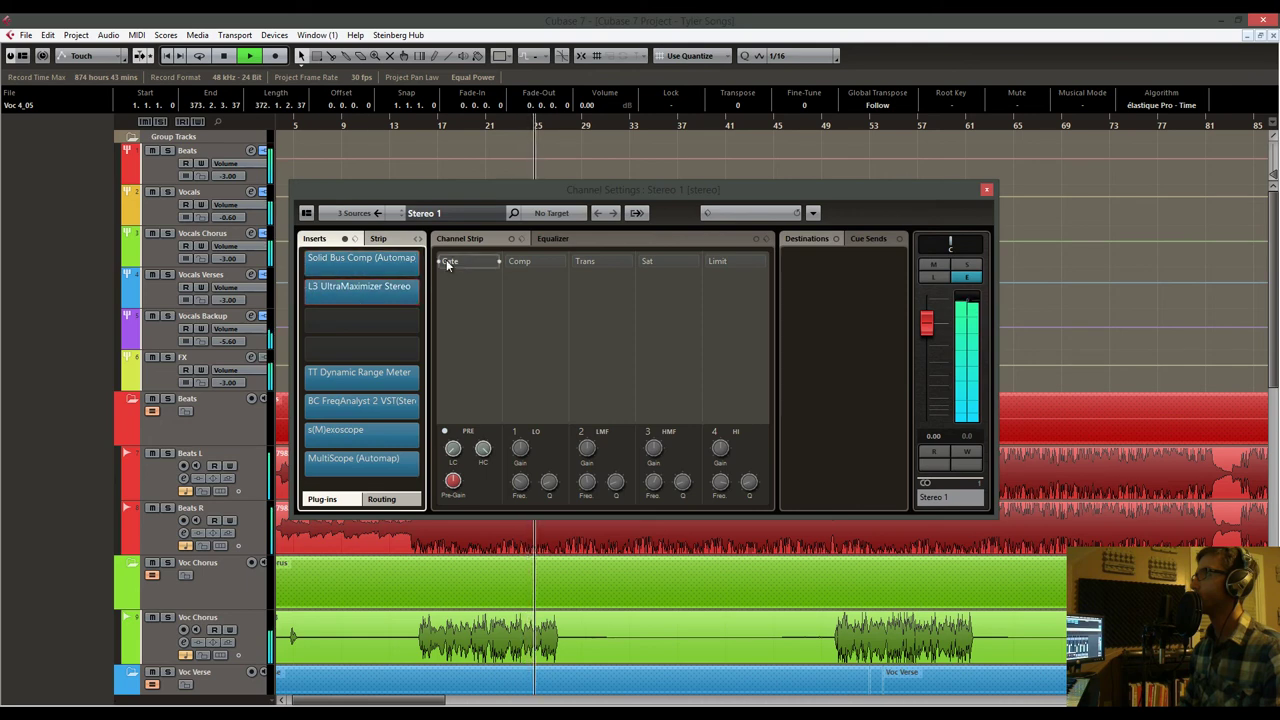
pyautogui.press('space')
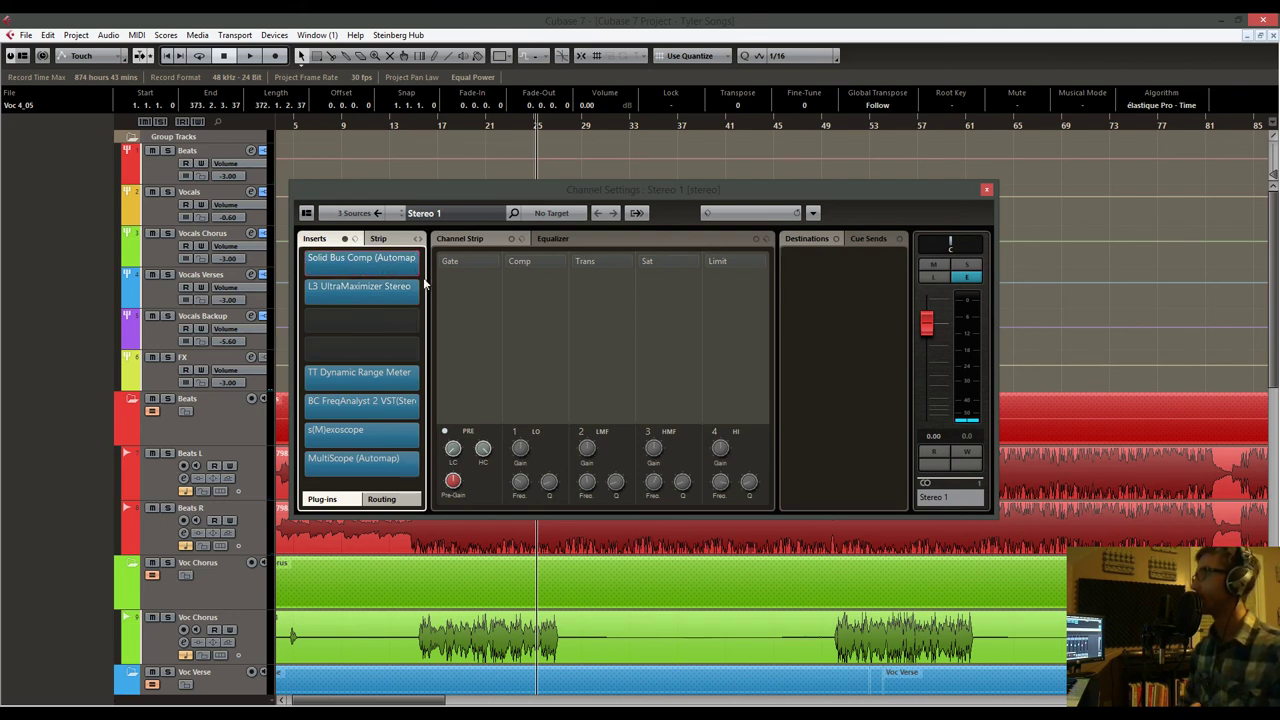
# Step: Review the Solid Bus Comp and L3 UltraMaximizer settings on Stereo 1, closing each plug-in and the channel settings
pyautogui.click(394, 271)
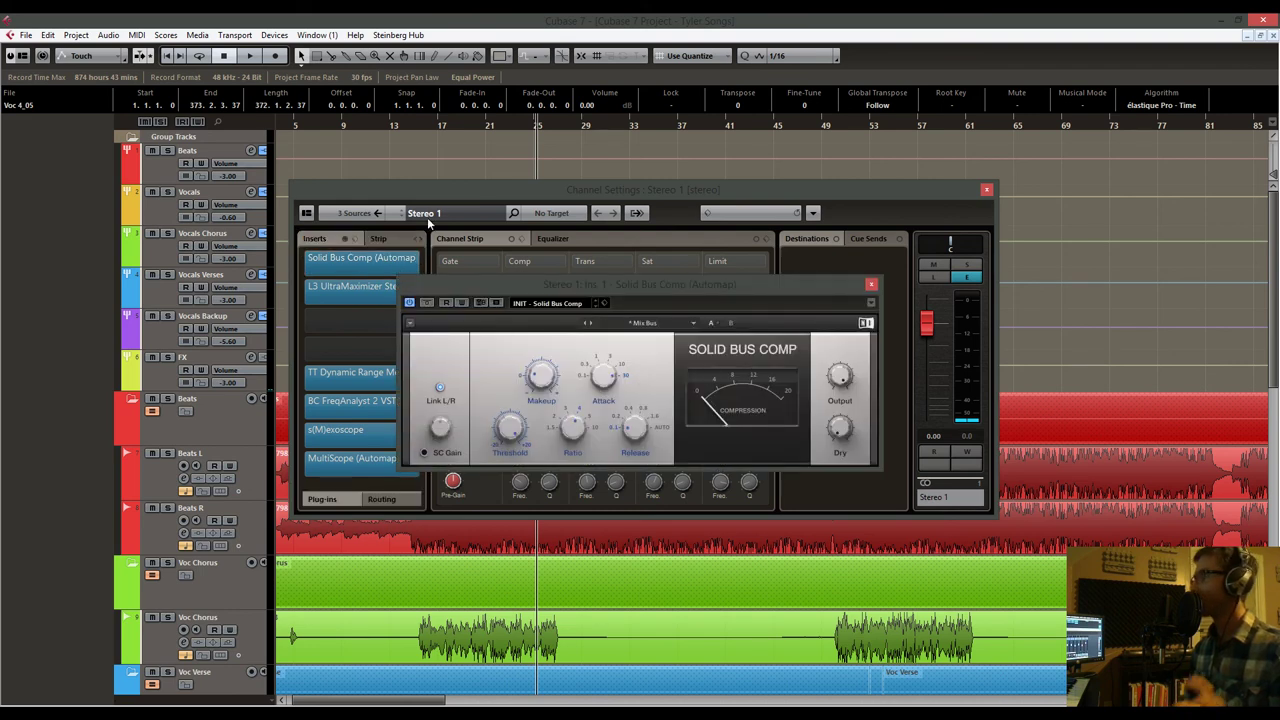
pyautogui.click(871, 286)
pyautogui.click(362, 287)
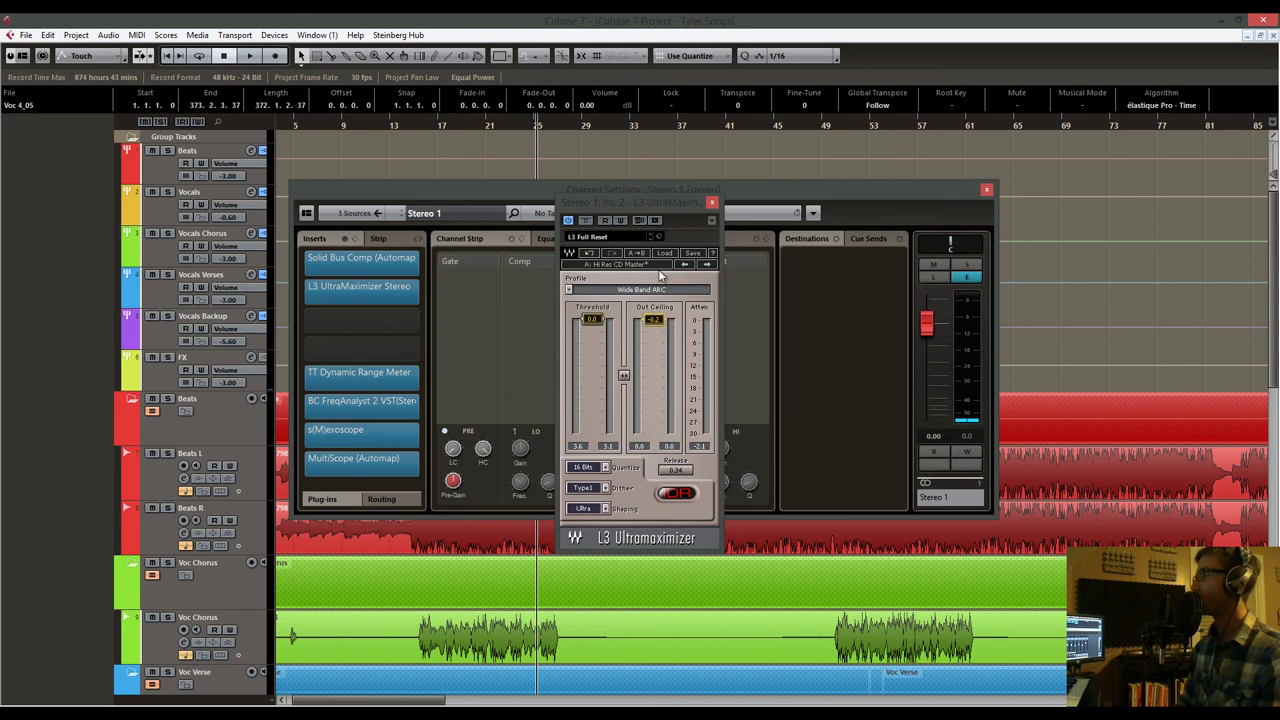
pyautogui.click(712, 203)
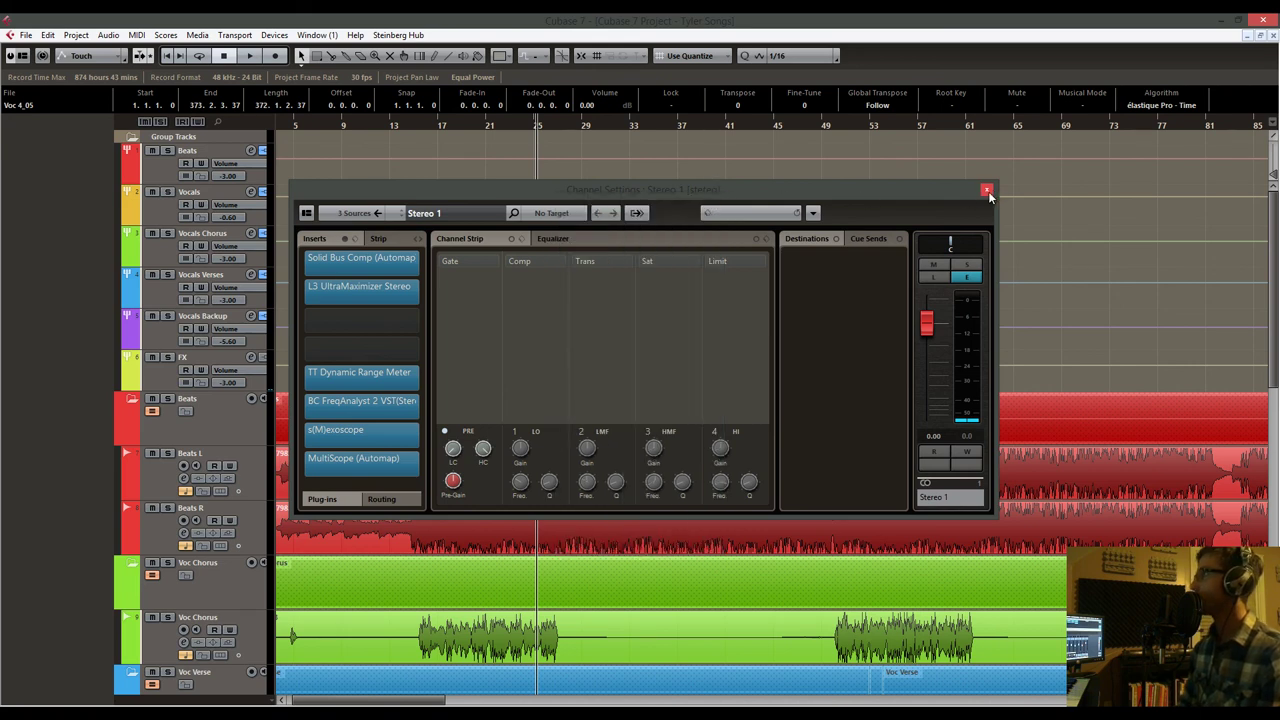
pyautogui.click(987, 191)
# Step: Examine the arrangement across the whole song, from the group tracks through the beat and vocal tracks, with the playhead at the start
pyautogui.scroll(-4, 437, 195)
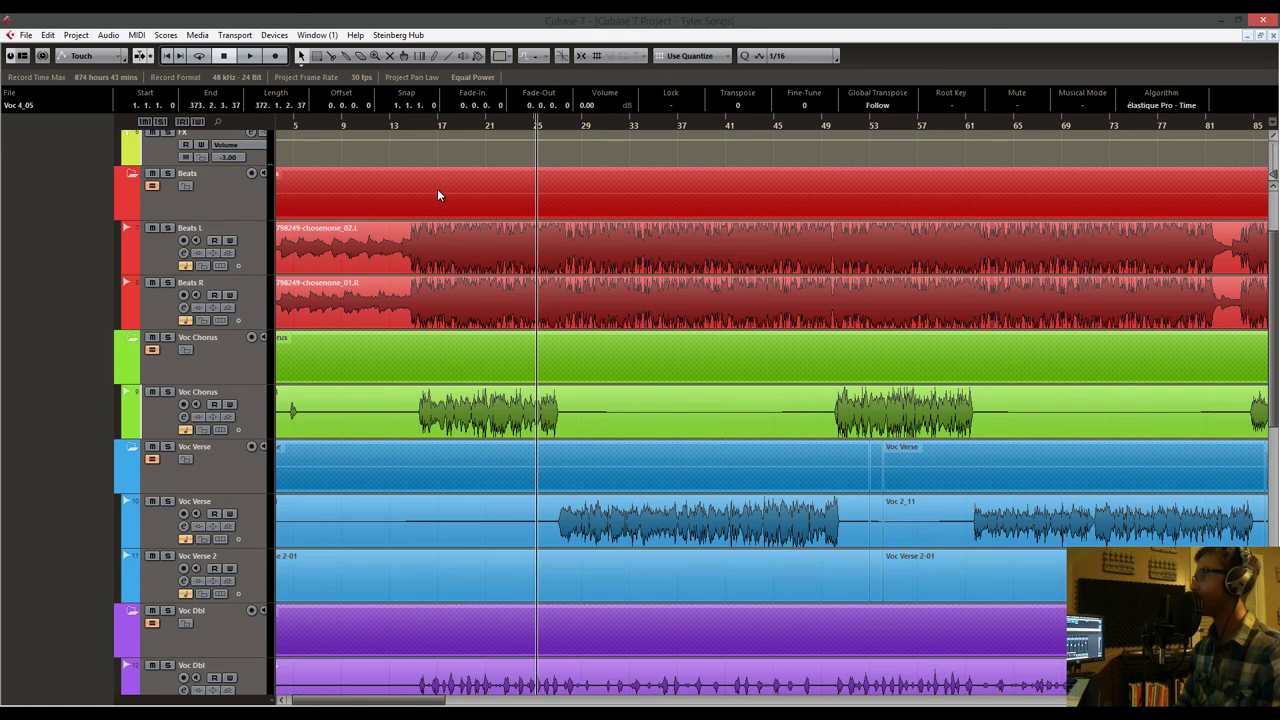
pyautogui.moveTo(432, 130); pyautogui.dragTo(283, 74)
pyautogui.scroll(4, 503, 208)
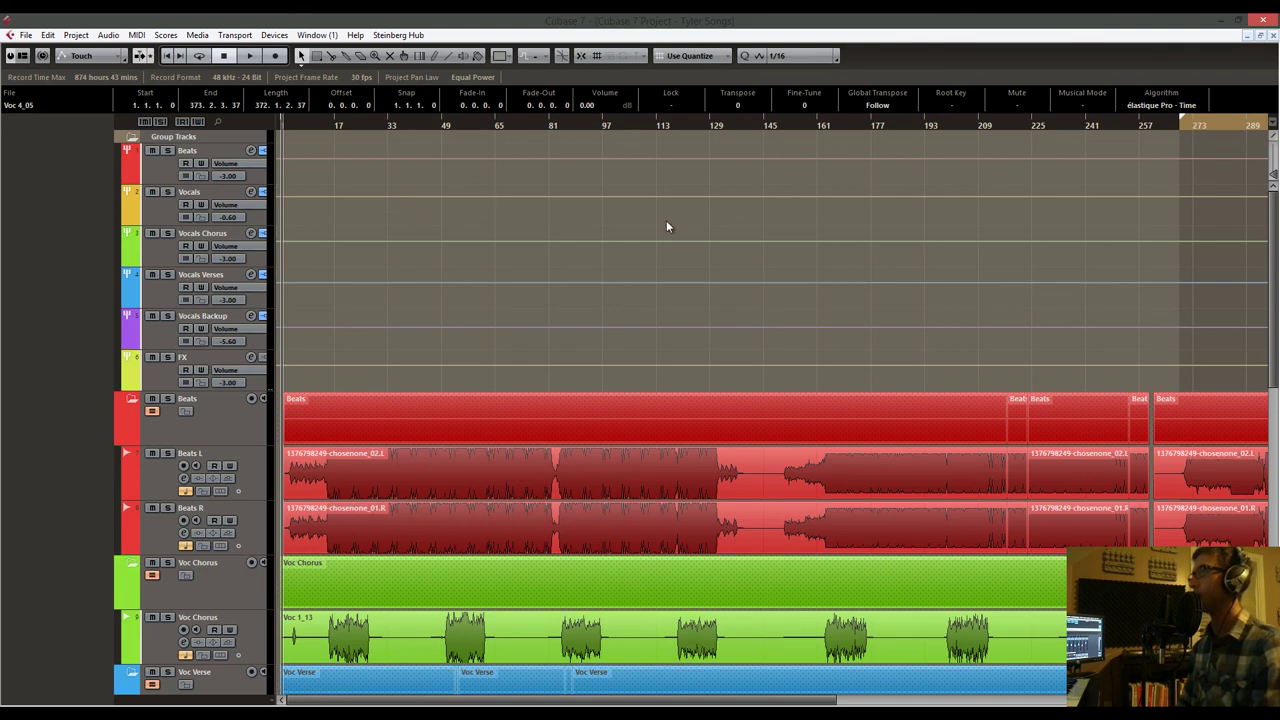
pyautogui.scroll(-2, 1038, 253)
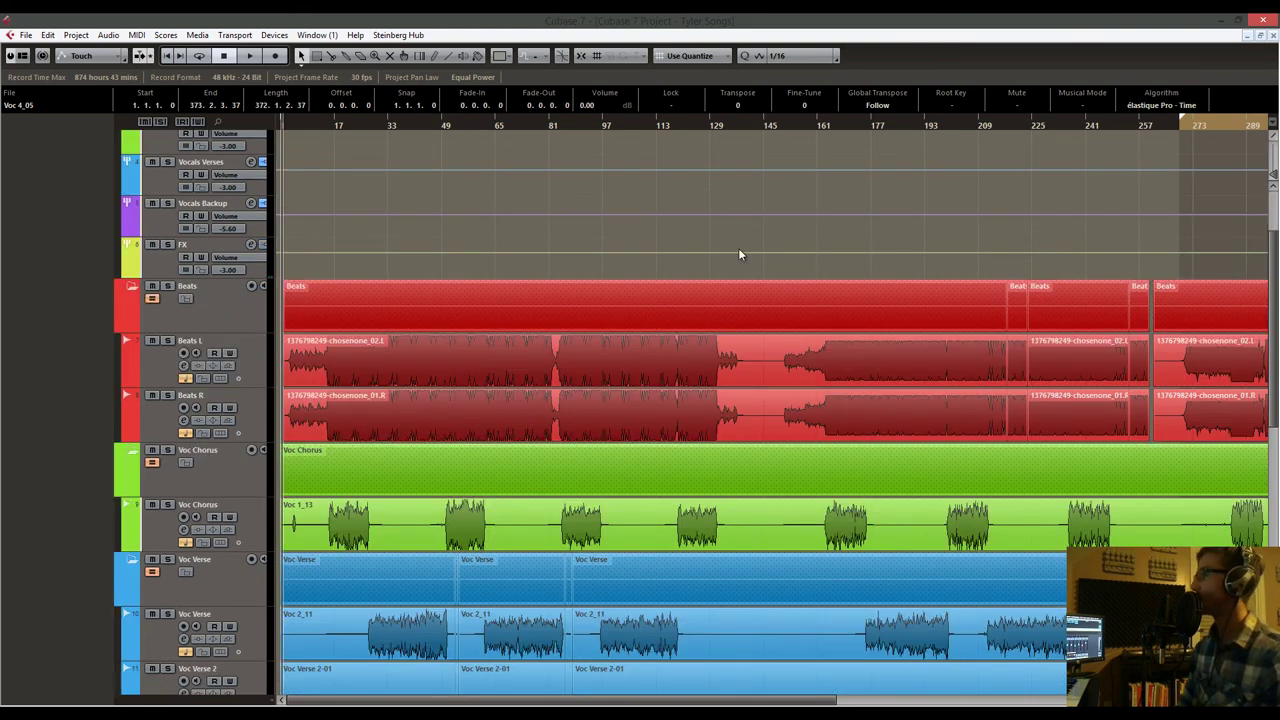
pyautogui.scroll(-2, 571, 306)
pyautogui.scroll(-2, 594, 179)
pyautogui.scroll(5, 649, 434)
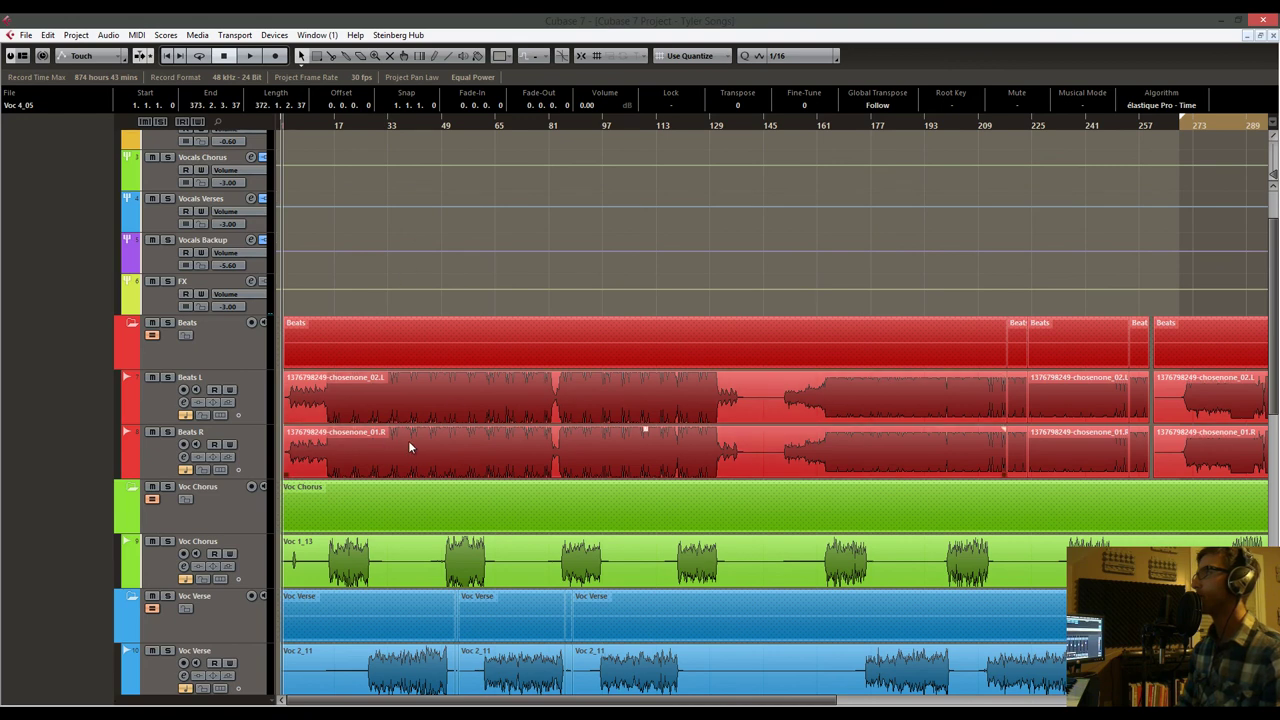
pyautogui.click(675, 402)
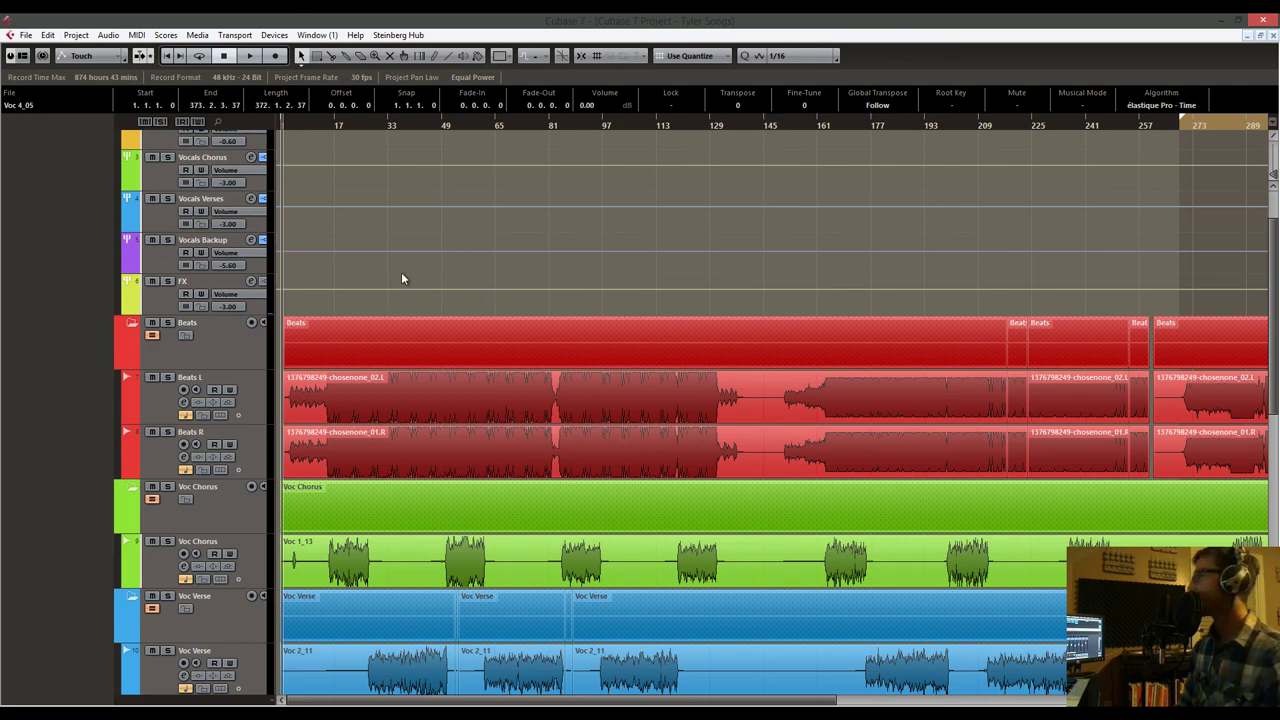
pyautogui.scroll(-5, 320, 171)
pyautogui.scroll(3, 389, 209)
pyautogui.scroll(4, 658, 250)
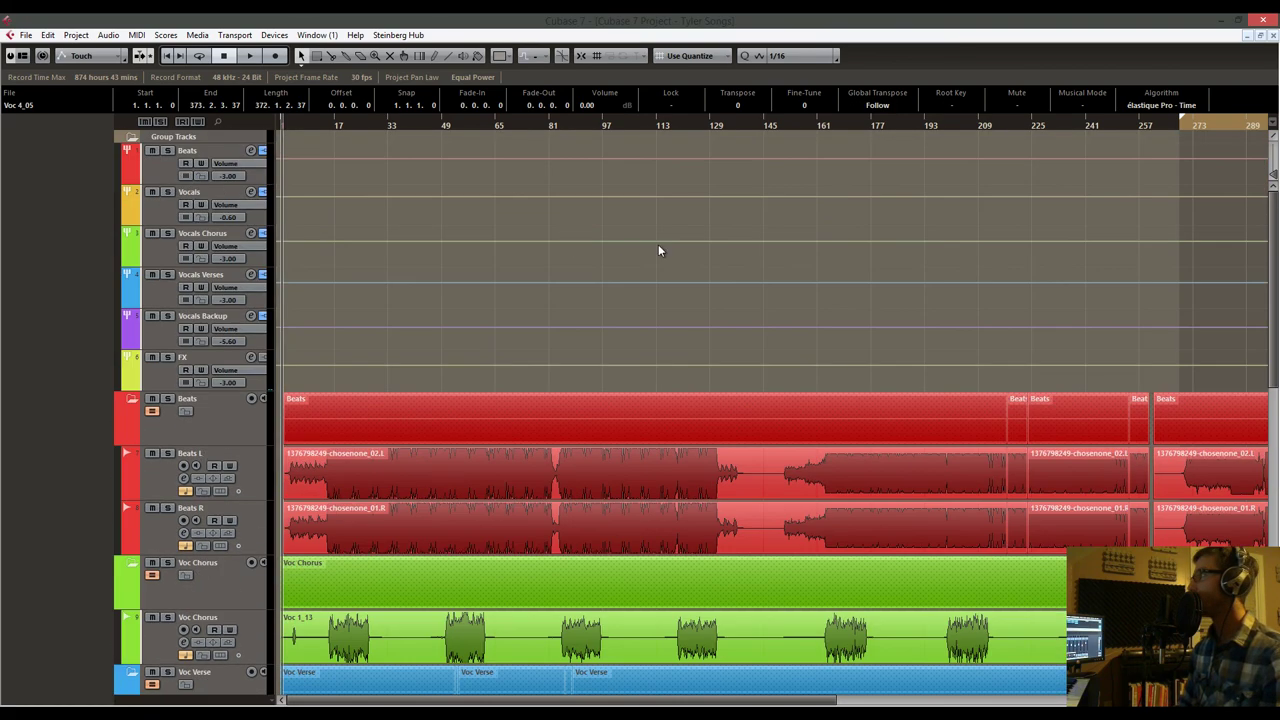